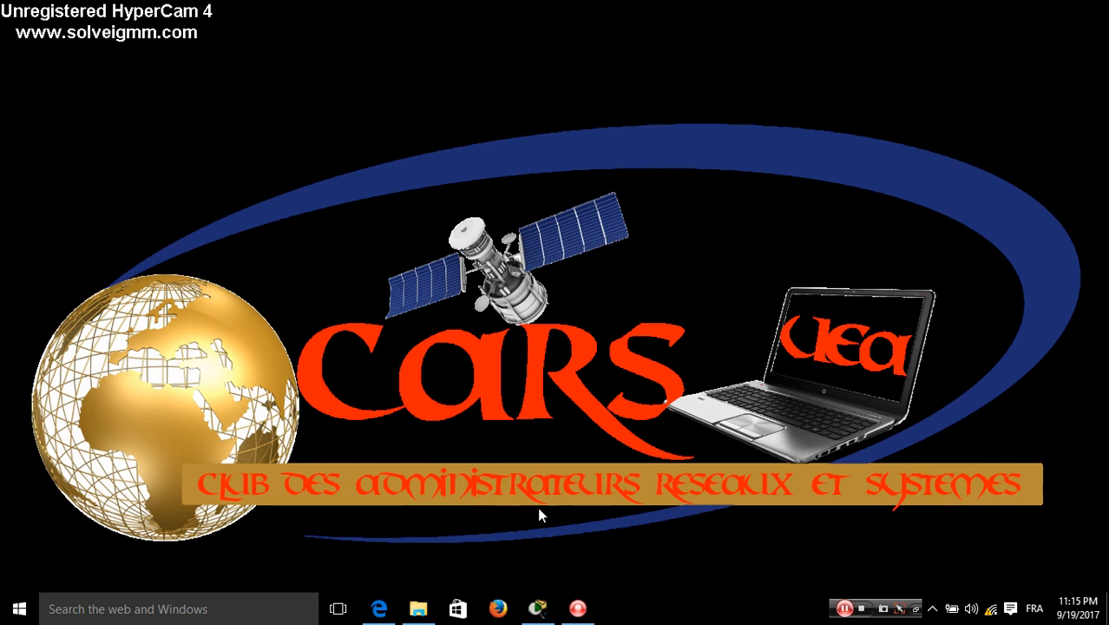
# Restore the Cisco Packet Tracer window from the Windows taskbar
pyautogui.click(538, 608)
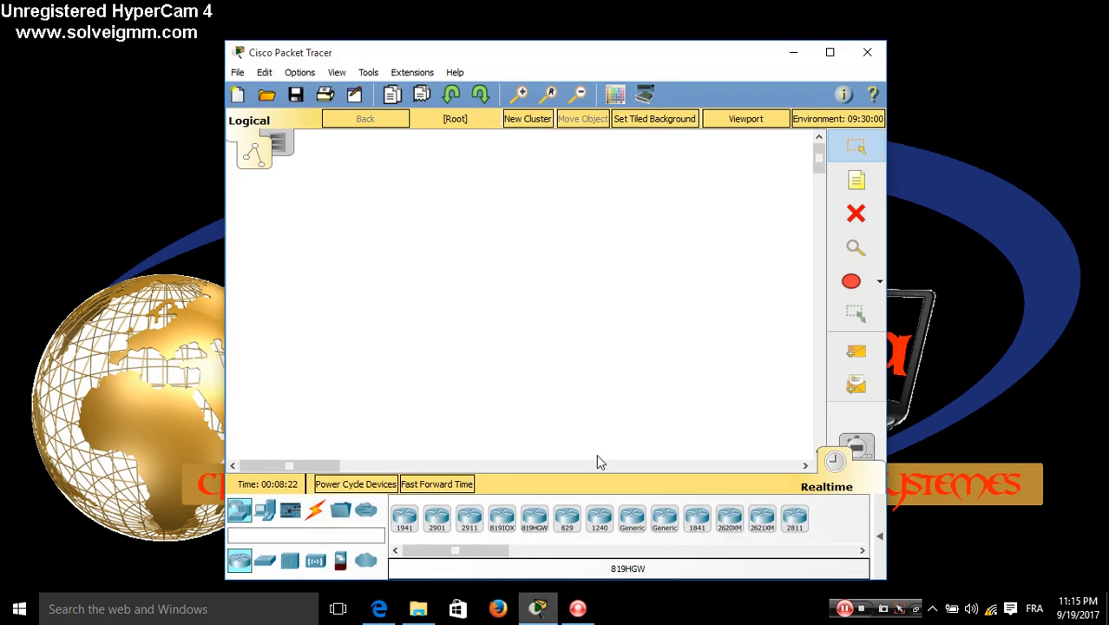
# Maximize the Packet Tracer window so the empty logical workspace fills the screen
pyautogui.click(830, 54)
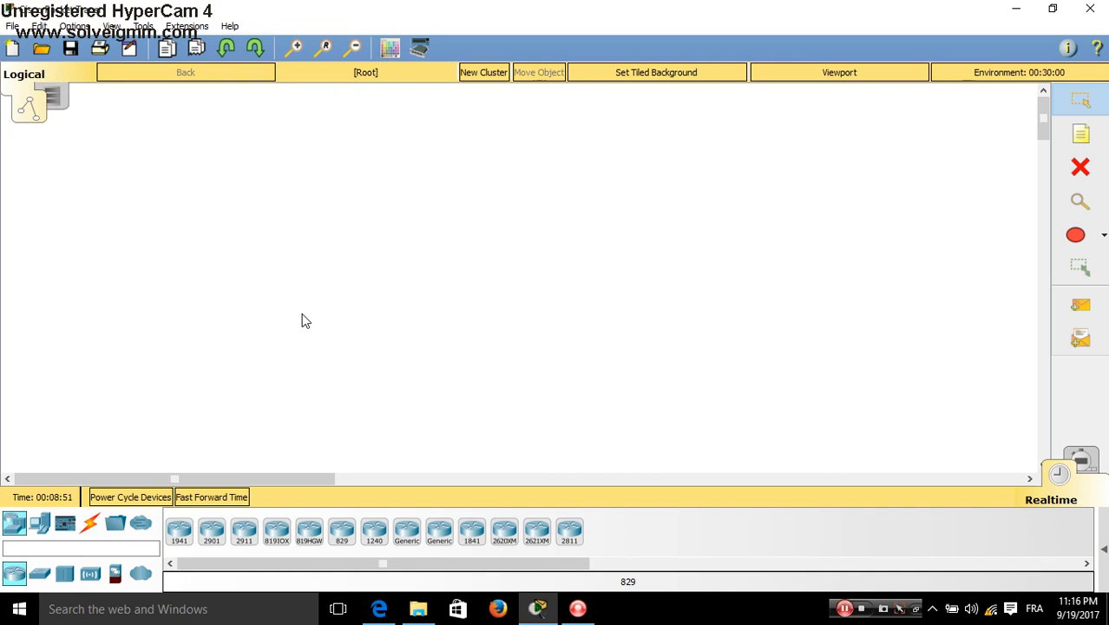
pyautogui.press('super+d')
# Place two 1841 routers, Router0 on the left and Router1 on the right
pyautogui.click(470, 540)
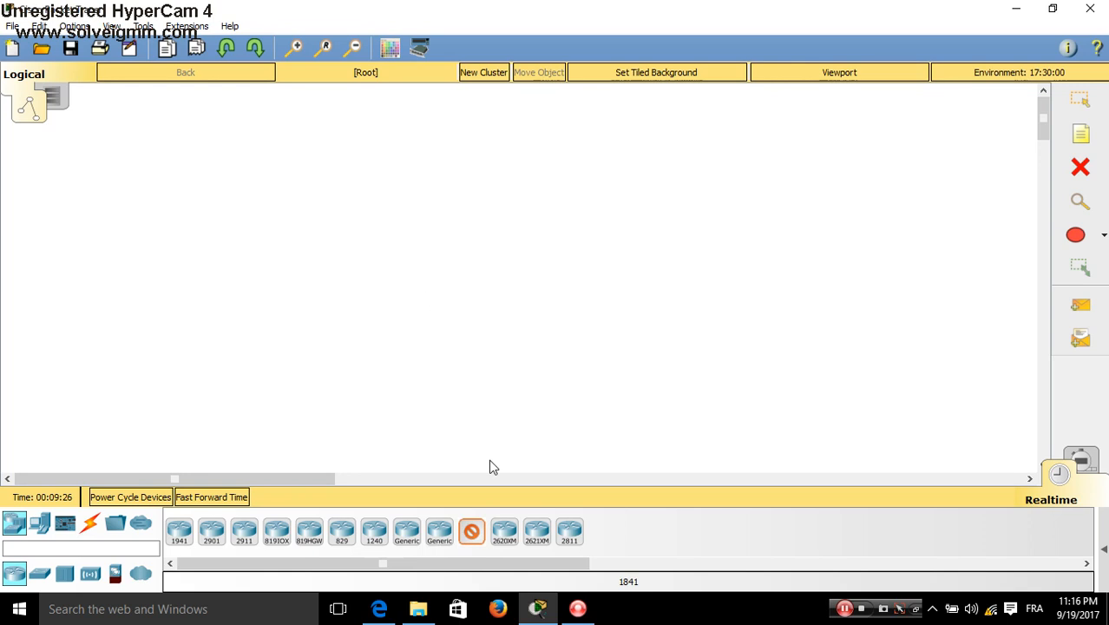
pyautogui.click(396, 250)
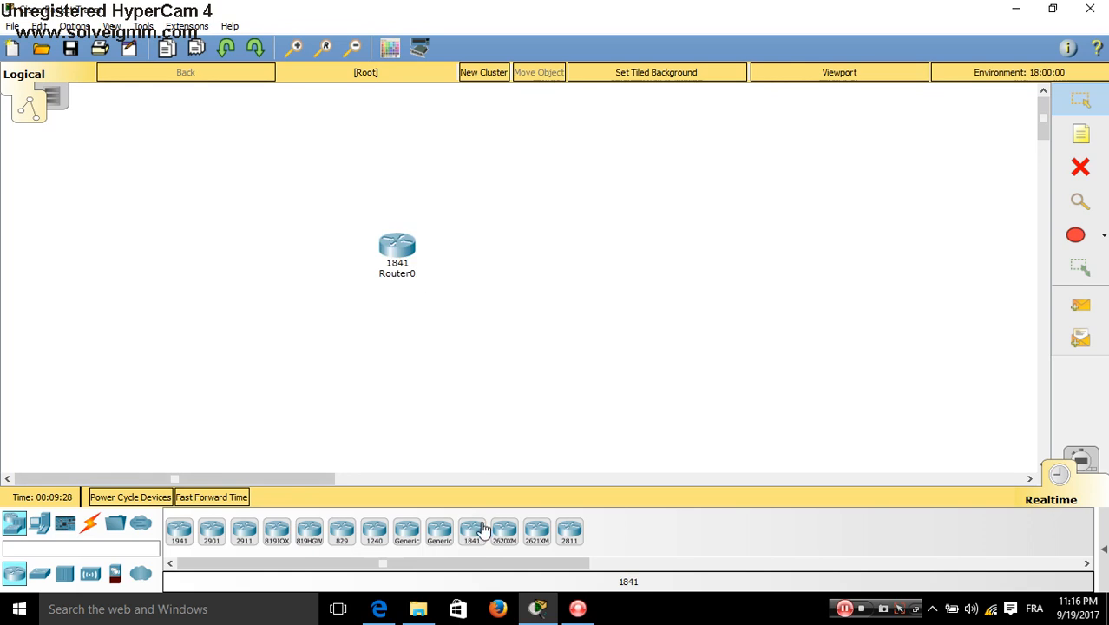
pyautogui.click(696, 271)
pyautogui.moveTo(697, 273); pyautogui.dragTo(703, 250)
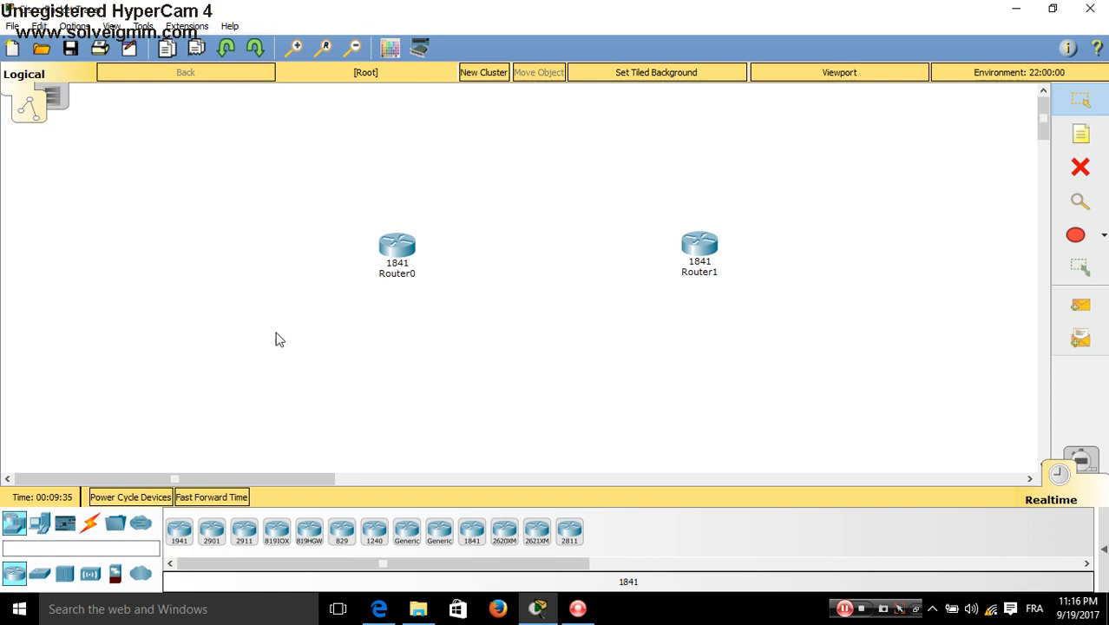
pyautogui.click(1095, 239)
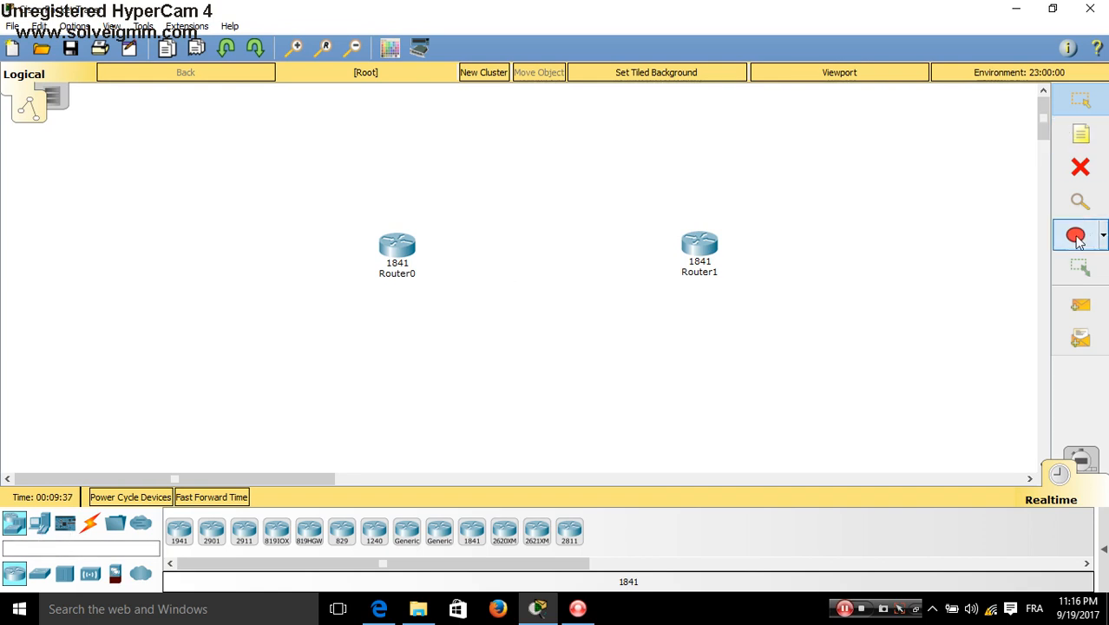
# Draw a black-filled rectangle with a brown outline around Router0
pyautogui.click(424, 108)
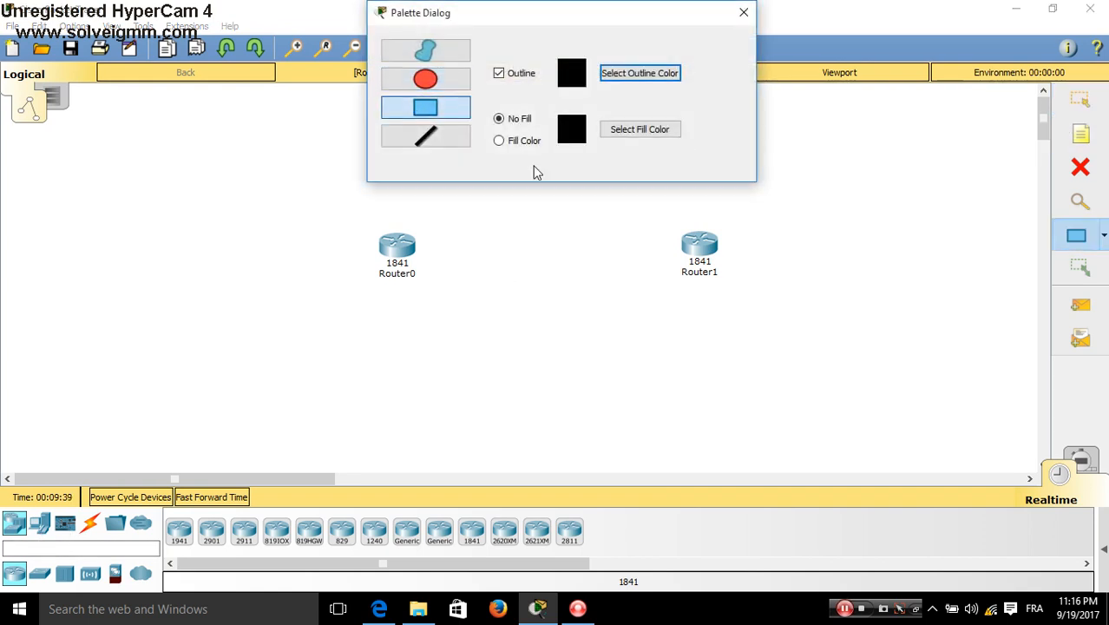
pyautogui.click(501, 142)
pyautogui.click(631, 77)
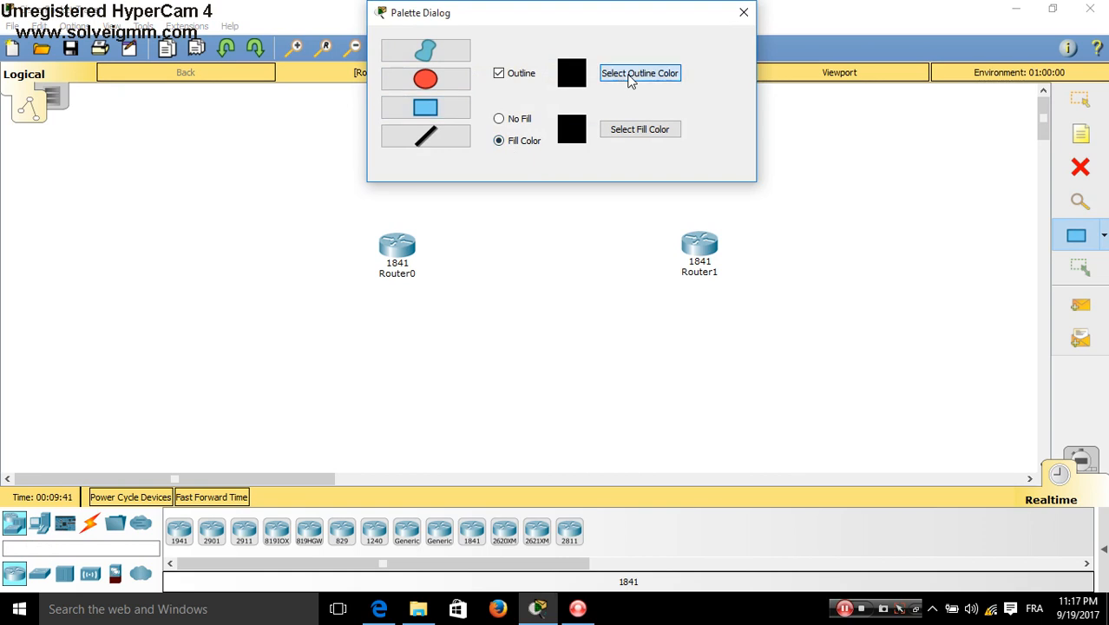
pyautogui.click(440, 188)
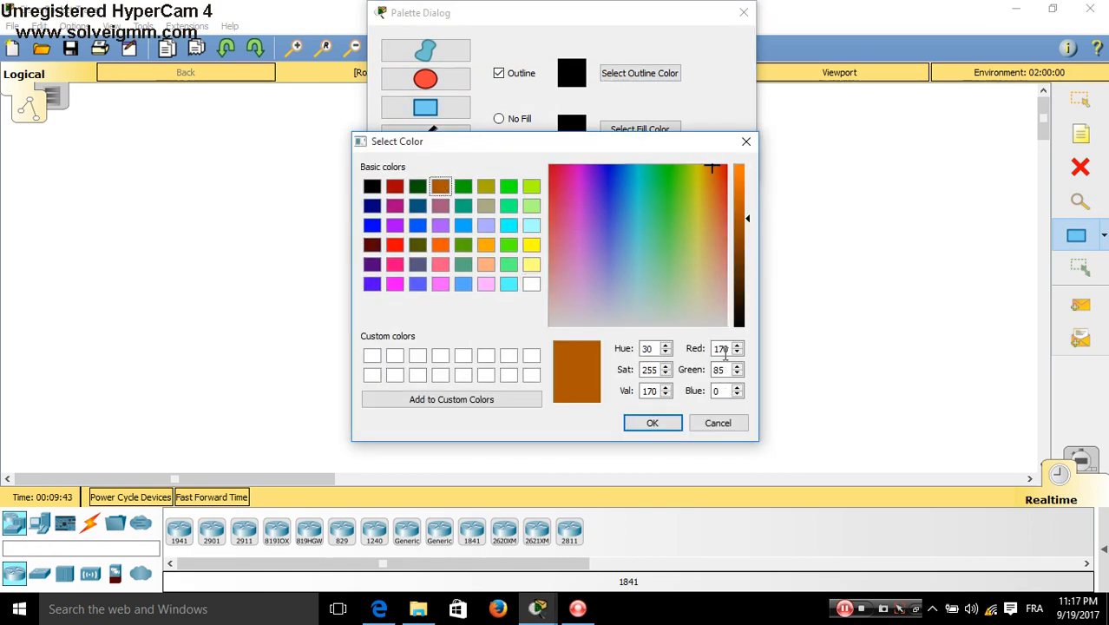
pyautogui.click(631, 423)
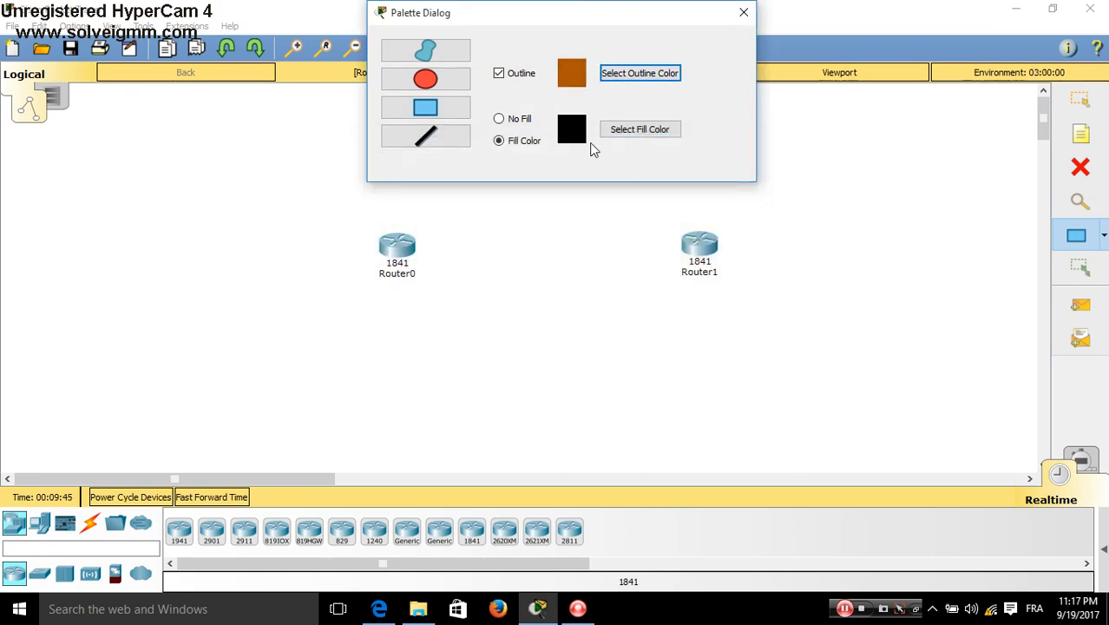
pyautogui.moveTo(537, 18); pyautogui.dragTo(926, 35)
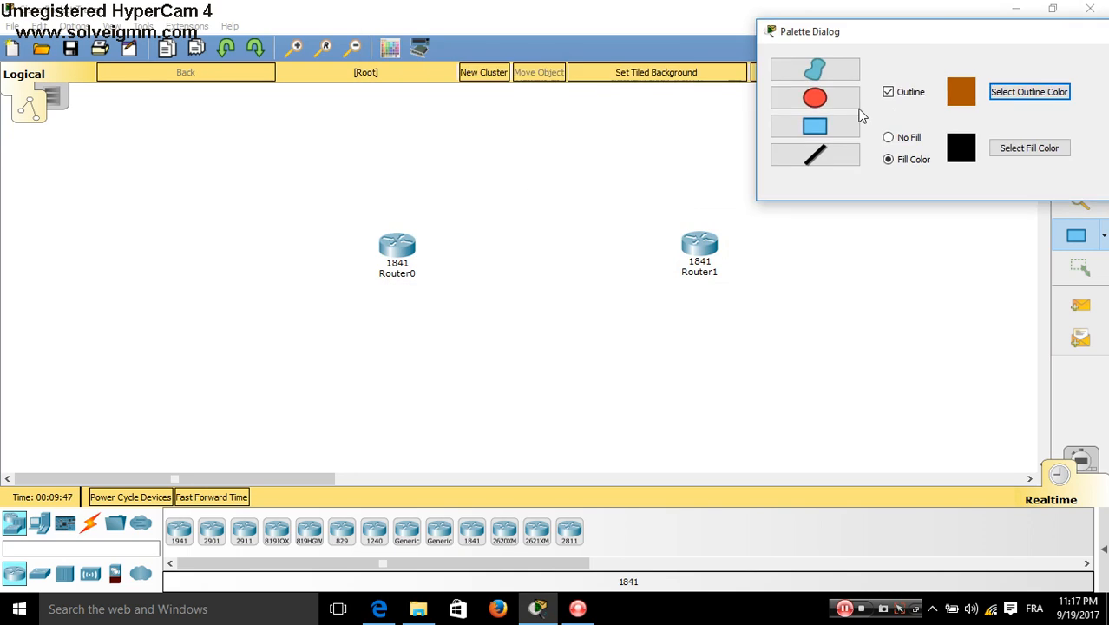
pyautogui.moveTo(86, 123)
pyautogui.mouseDown()
pyautogui.moveTo(109, 279)
pyautogui.moveTo(374, 370)
pyautogui.moveTo(520, 380)
pyautogui.moveTo(521, 397)
pyautogui.moveTo(522, 385)
pyautogui.mouseUp()
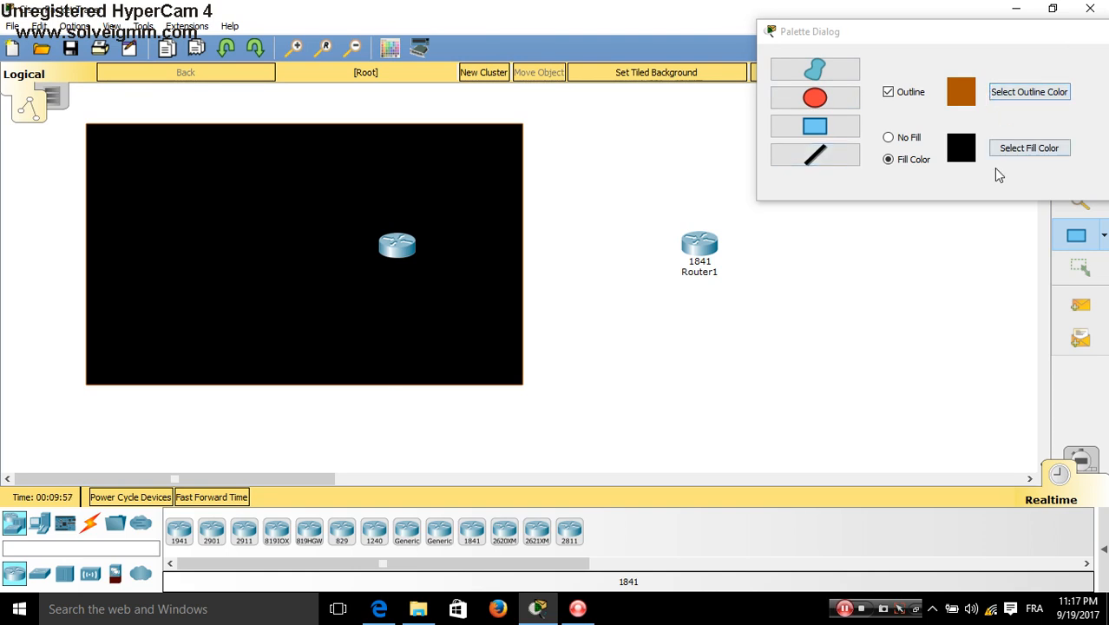
# Change the fill to olive and draw a second rectangle around Router1
pyautogui.click(1011, 146)
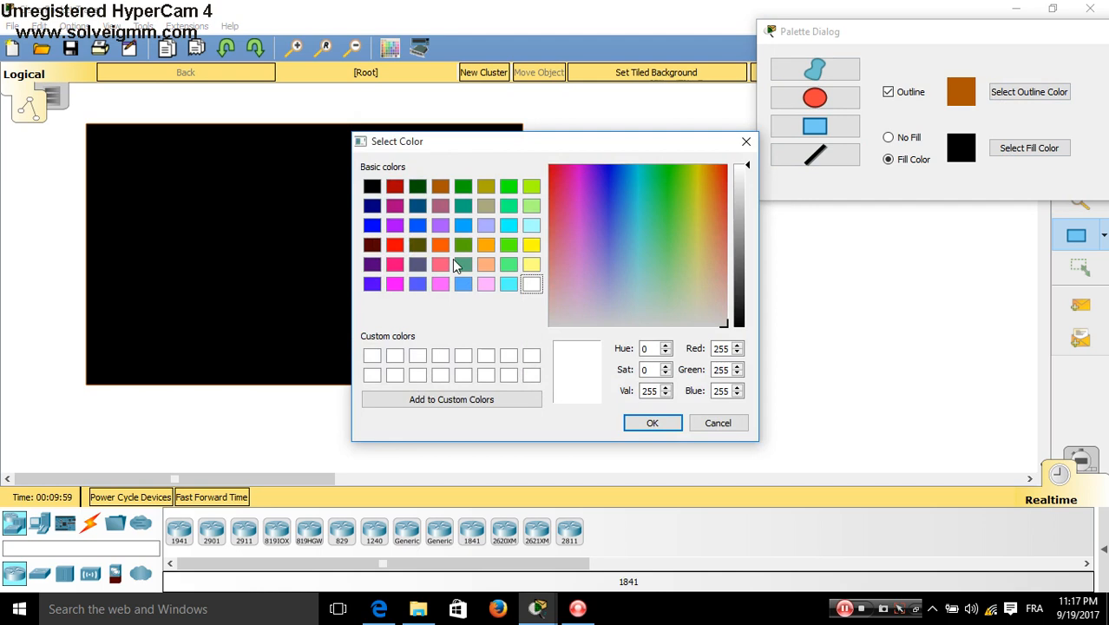
pyautogui.click(482, 188)
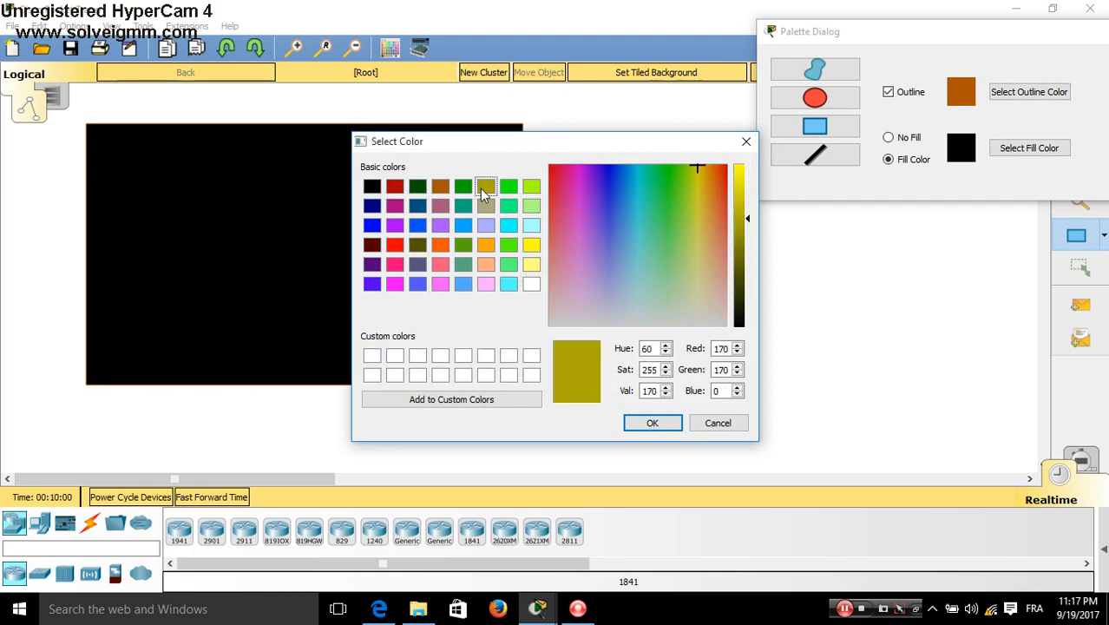
pyautogui.click(650, 422)
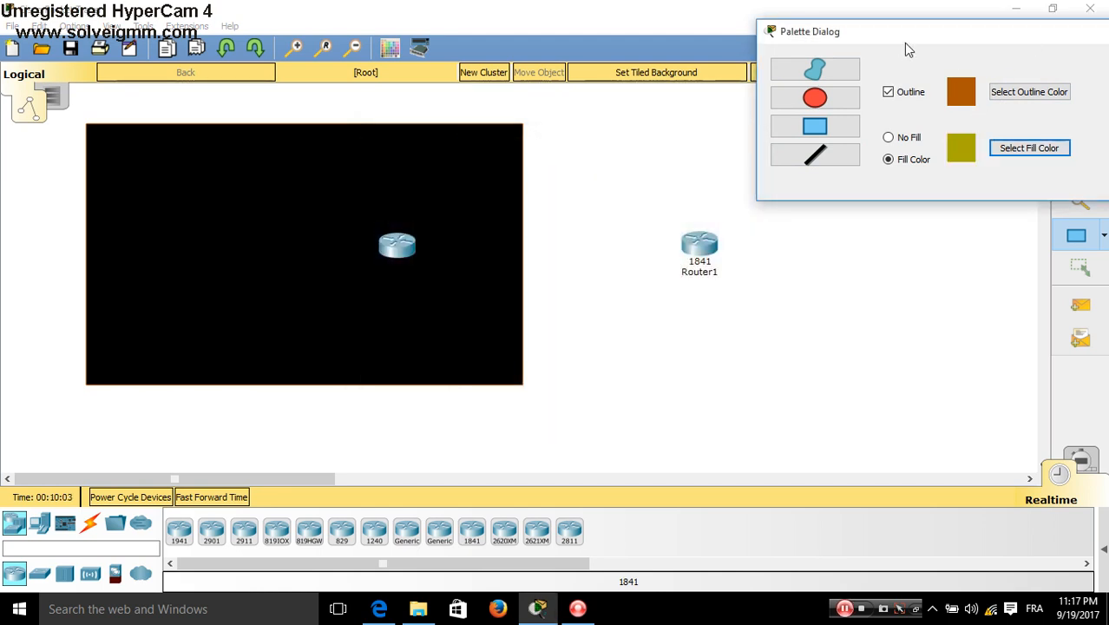
pyautogui.moveTo(903, 42); pyautogui.dragTo(230, 35)
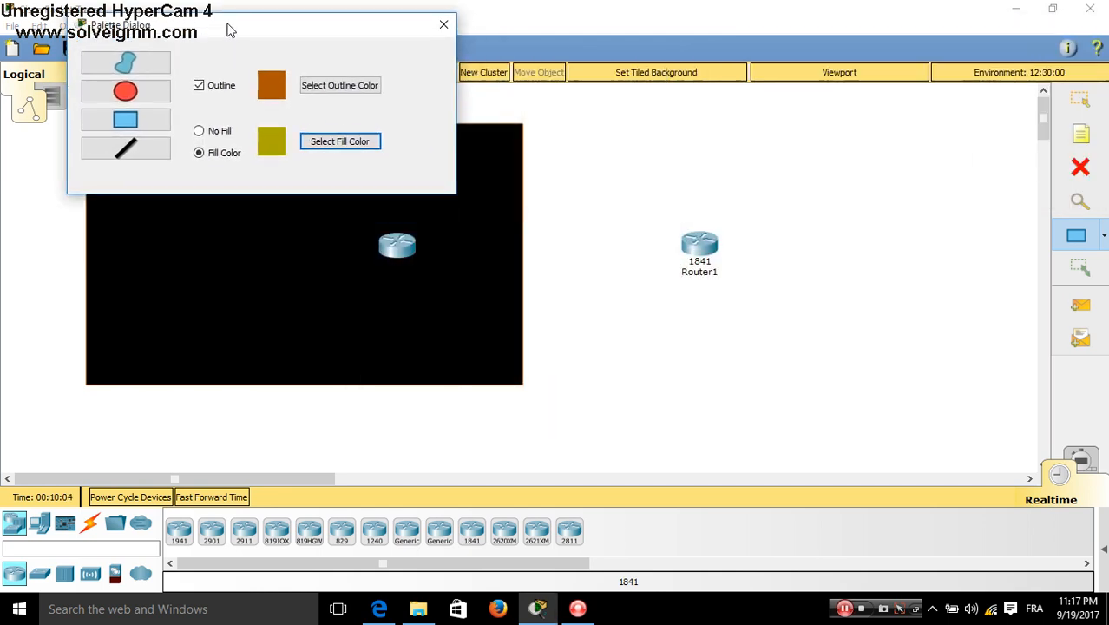
pyautogui.click(149, 127)
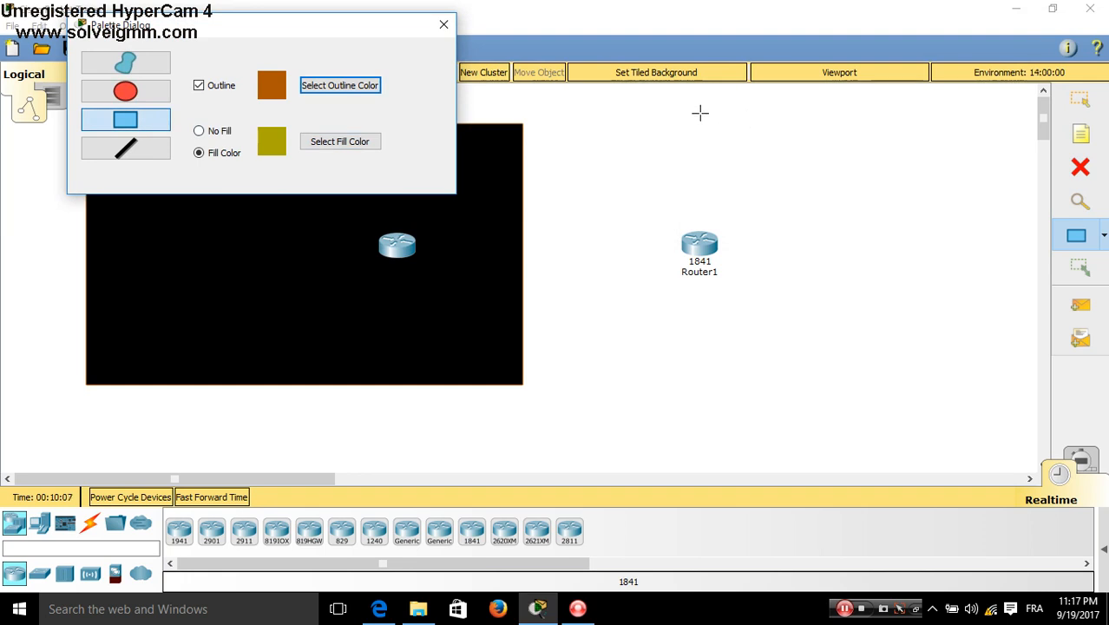
pyautogui.moveTo(699, 120); pyautogui.dragTo(1036, 382)
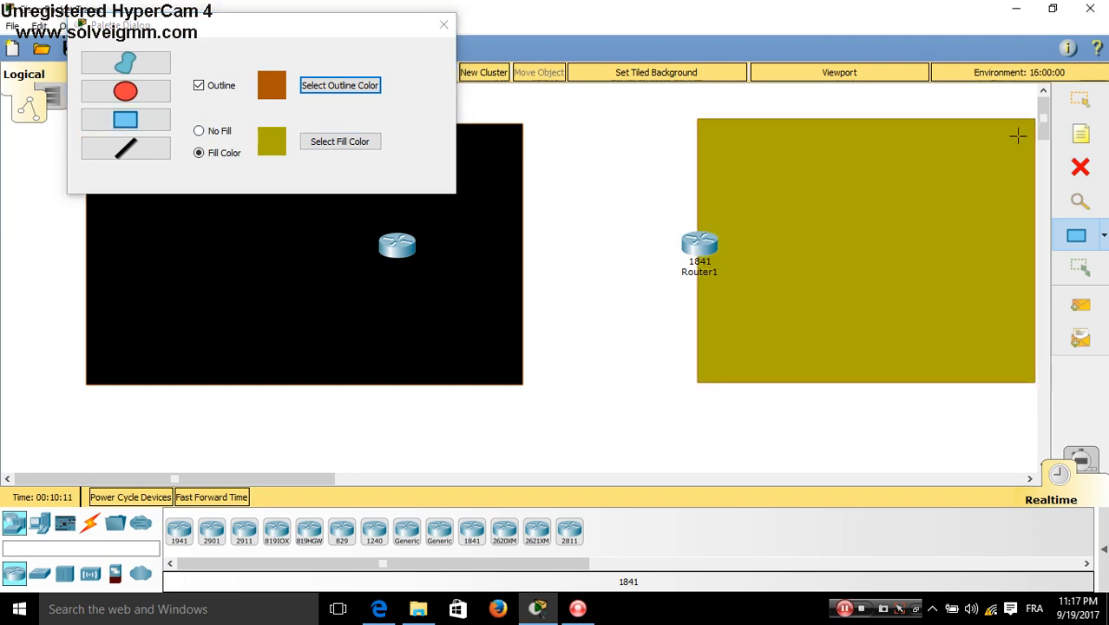
# Move Router1 and Router0 to the upper corners of their rectangles and close the drawing palette
pyautogui.click(1081, 100)
pyautogui.moveTo(704, 244); pyautogui.dragTo(738, 181)
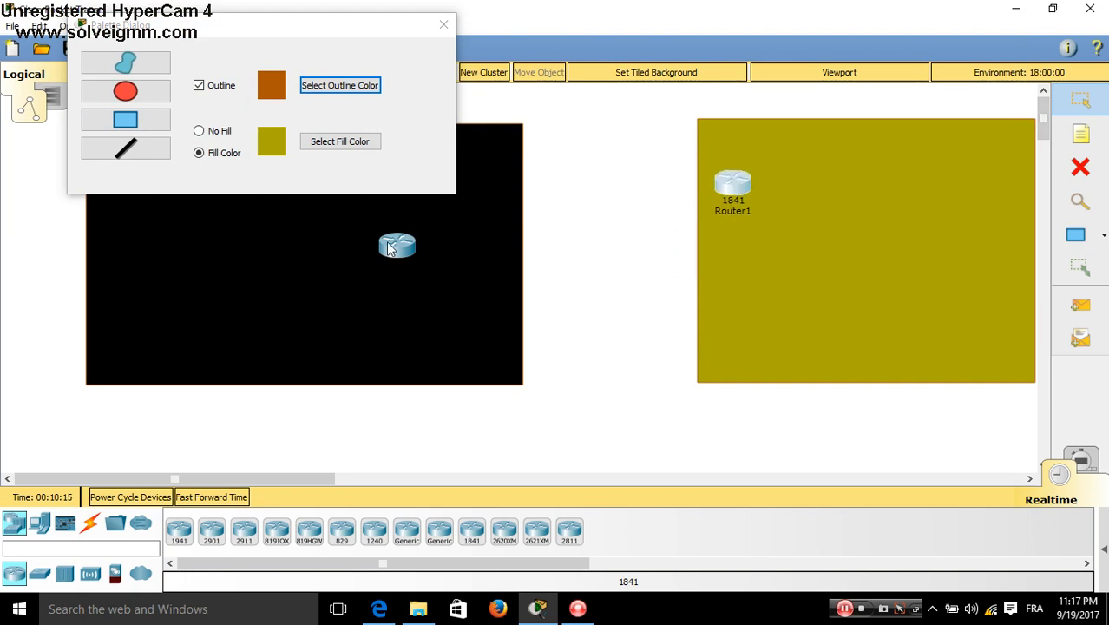
pyautogui.moveTo(390, 249); pyautogui.dragTo(478, 195)
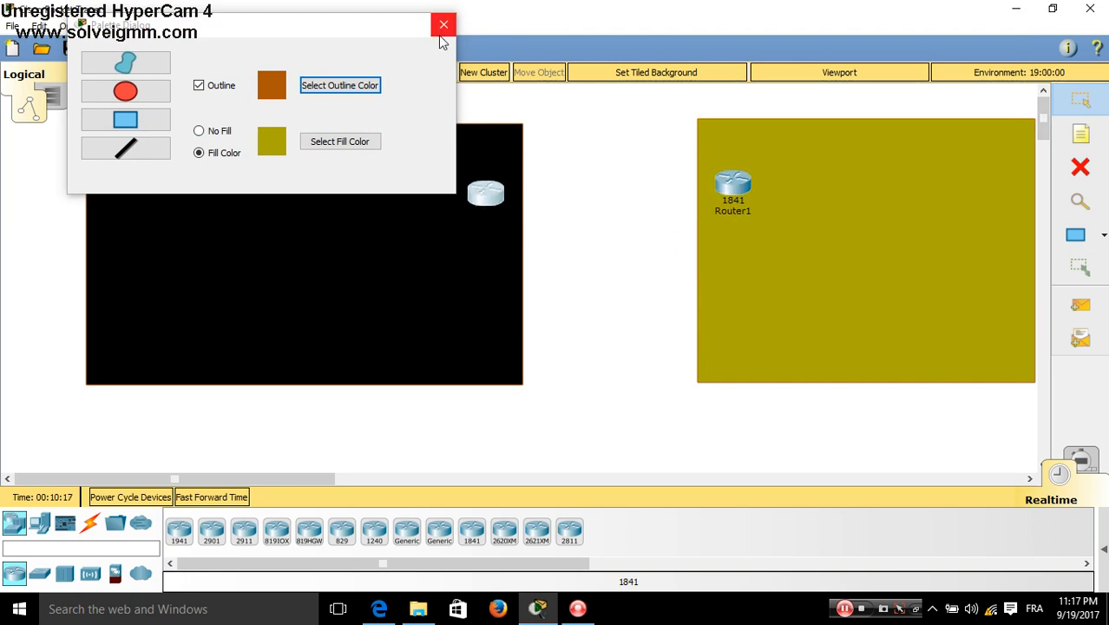
pyautogui.click(442, 38)
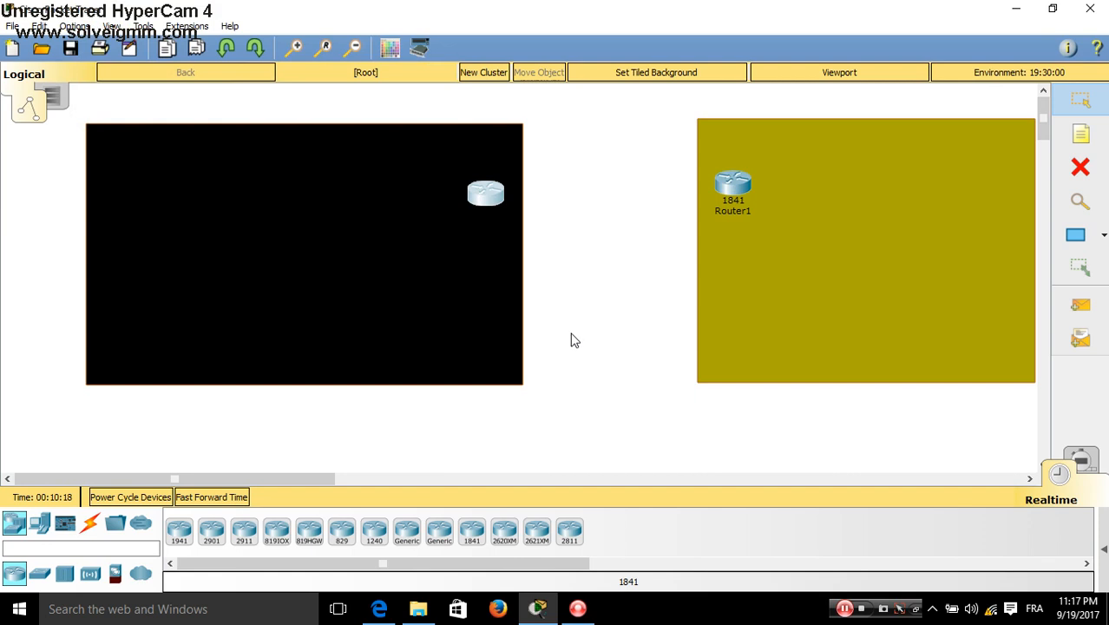
# Add a Garage Door and a Door to the black room from the home smart devices
pyautogui.click(41, 528)
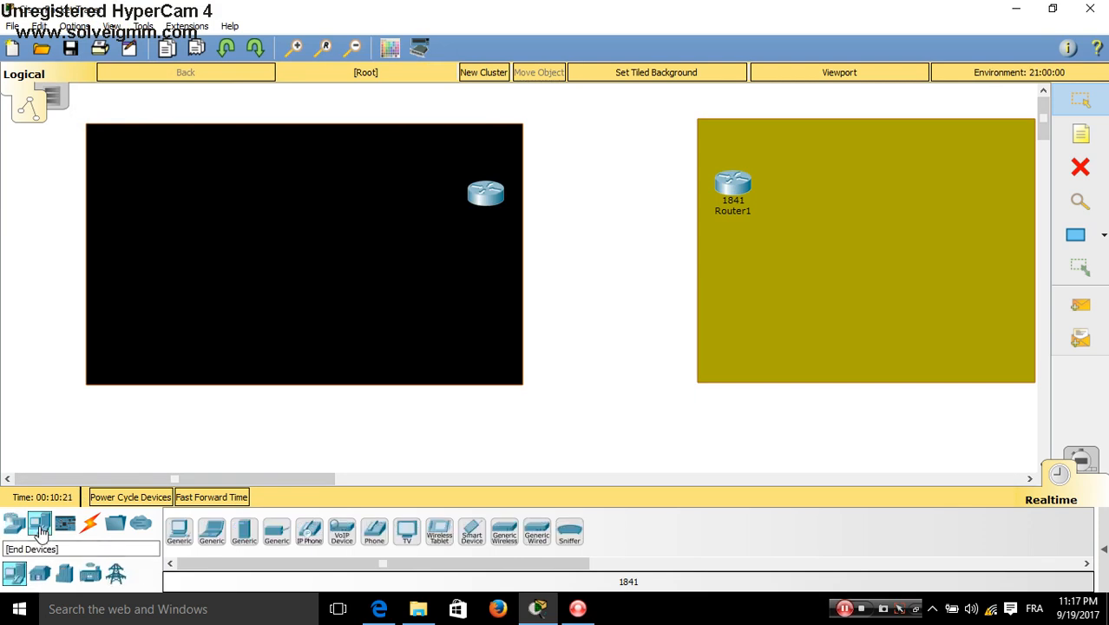
pyautogui.click(41, 575)
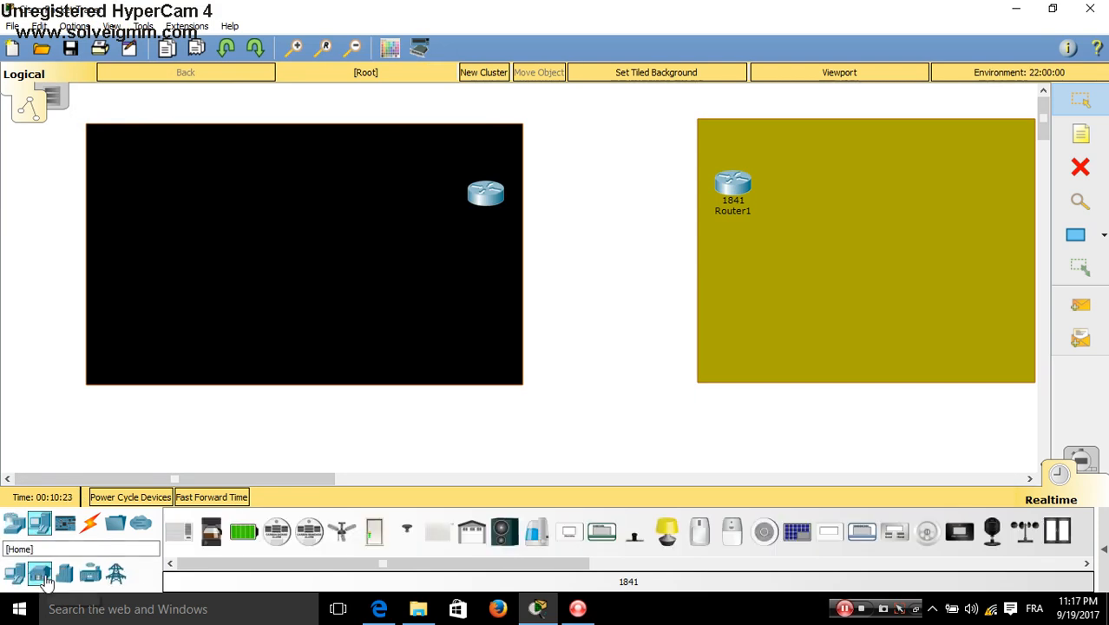
pyautogui.click(475, 541)
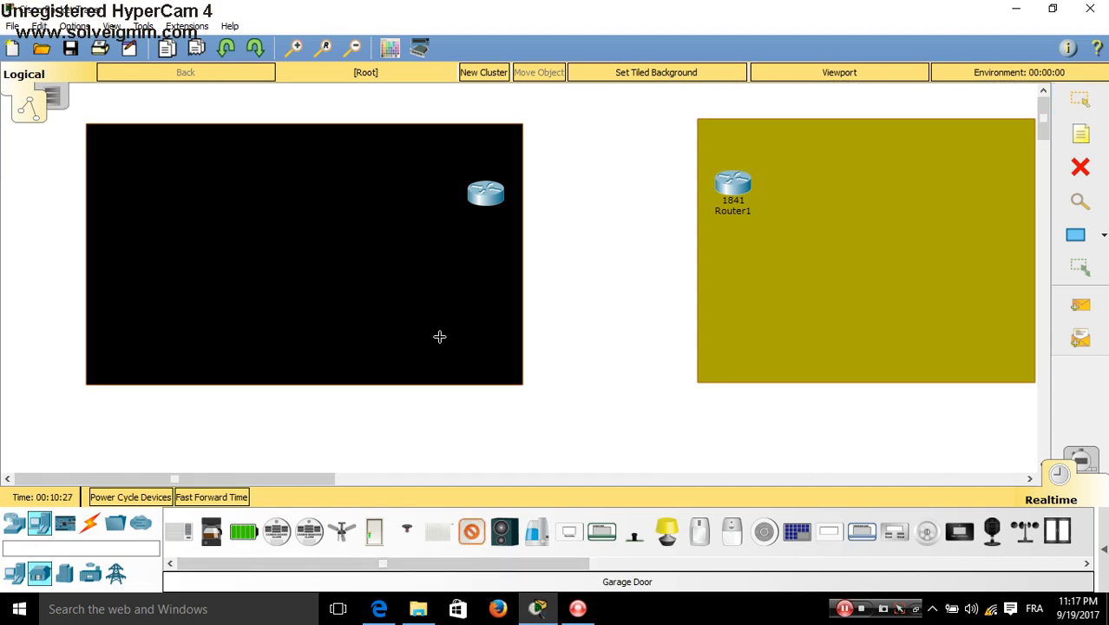
pyautogui.click(478, 331)
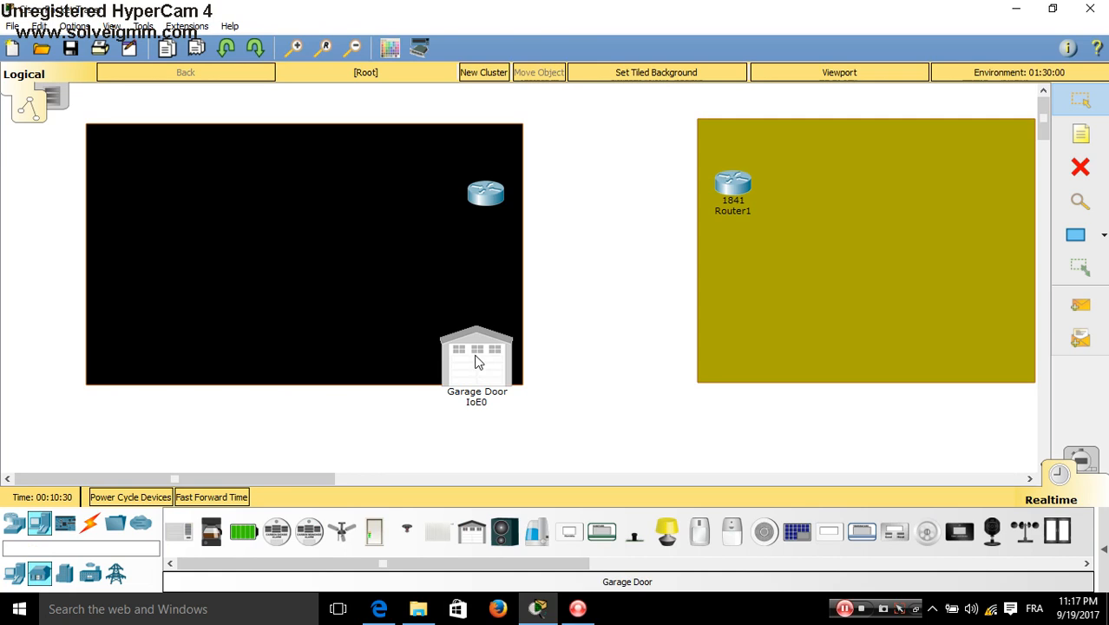
pyautogui.click(475, 363)
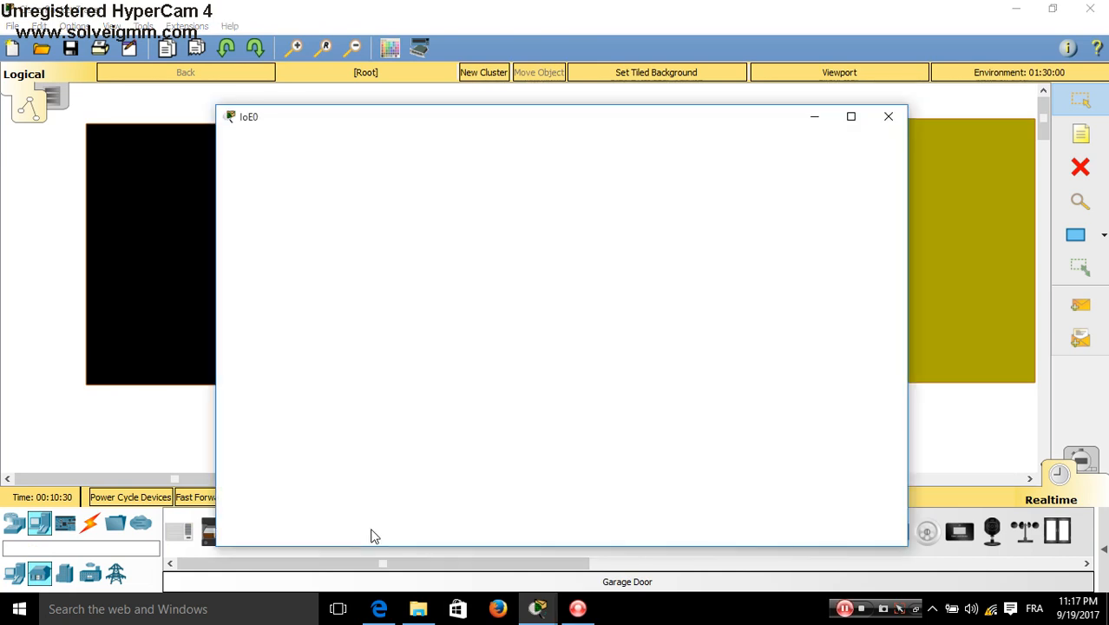
pyautogui.click(887, 116)
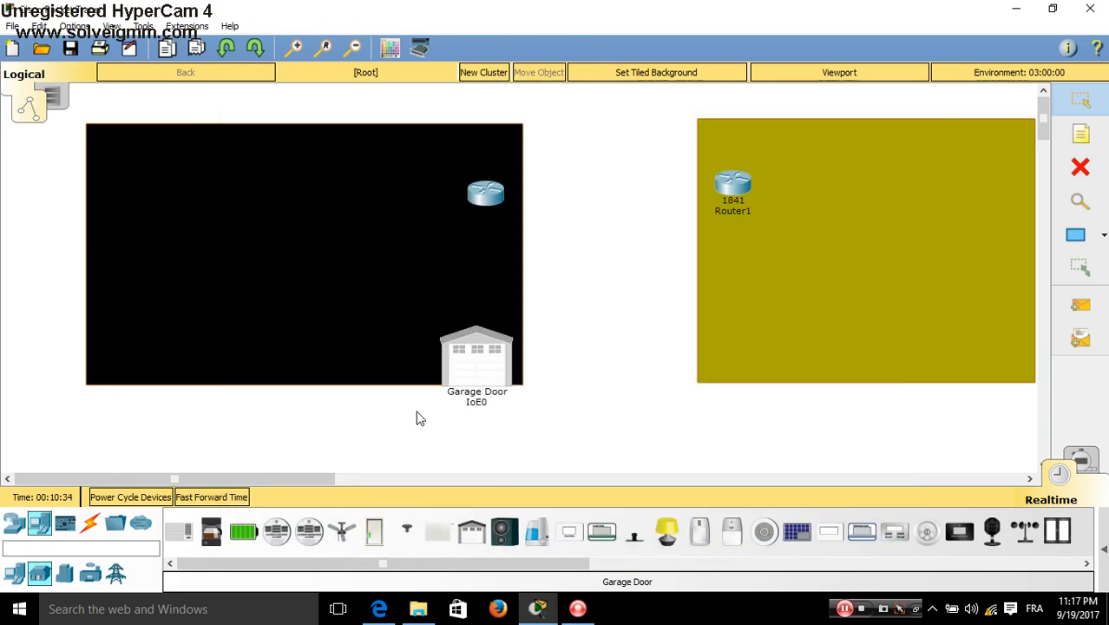
pyautogui.click(306, 352)
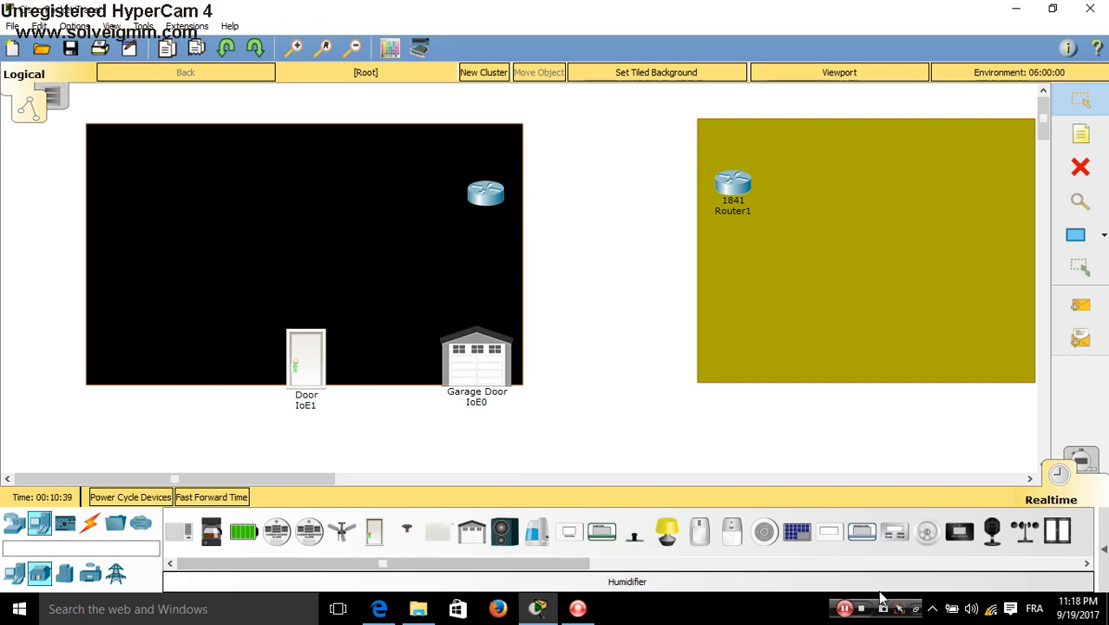
# Place four Windows, two in the black room and two in the olive room
pyautogui.click(1057, 538)
pyautogui.click(172, 251)
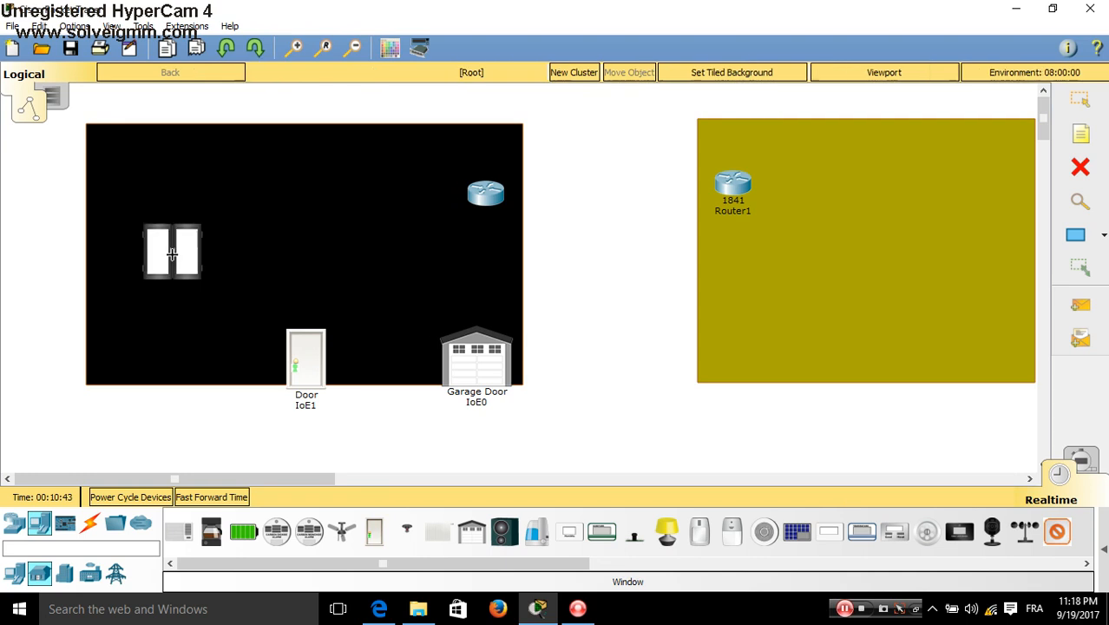
pyautogui.click(395, 253)
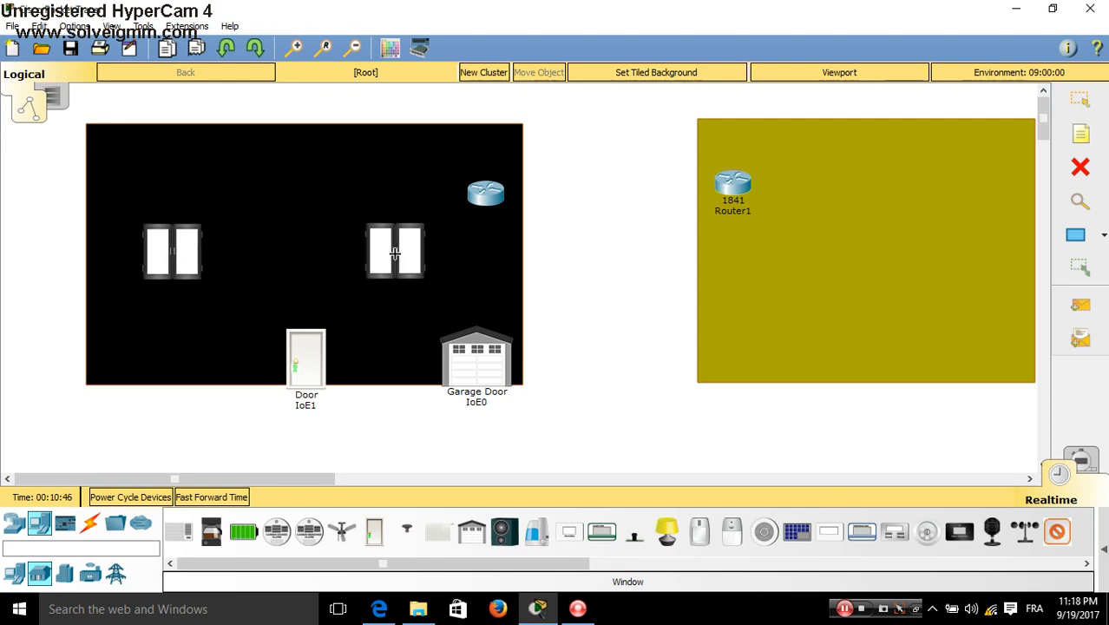
pyautogui.click(748, 274)
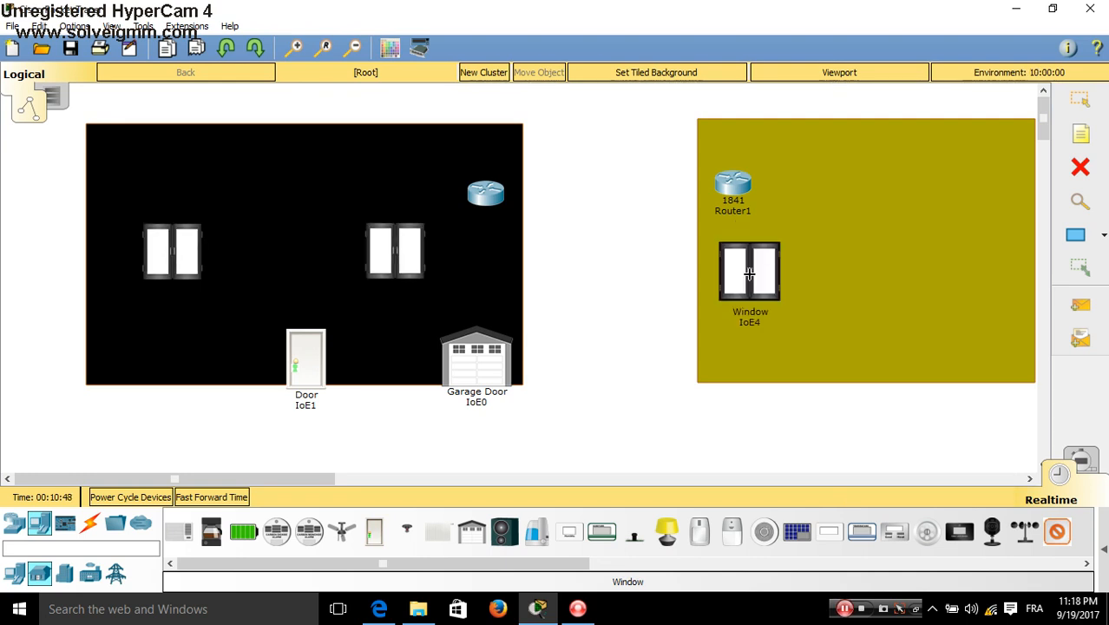
pyautogui.click(968, 270)
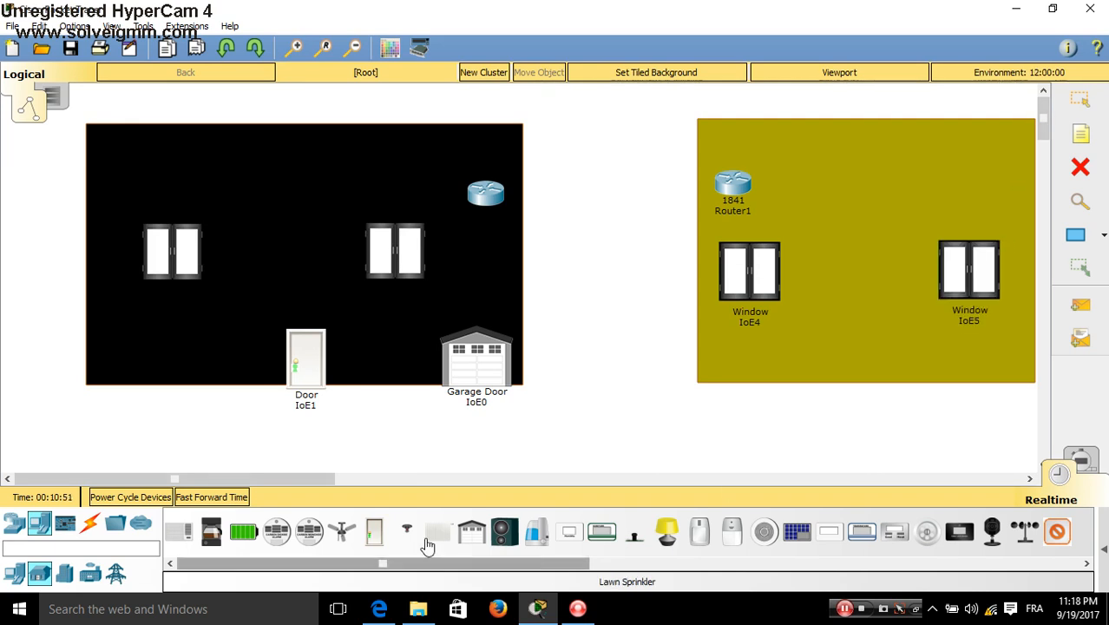
# Add Door IoE6 at the olive room's bottom edge and a ceiling fan at the black room's top
pyautogui.click(374, 538)
pyautogui.click(851, 343)
pyautogui.moveTo(851, 346); pyautogui.dragTo(867, 358)
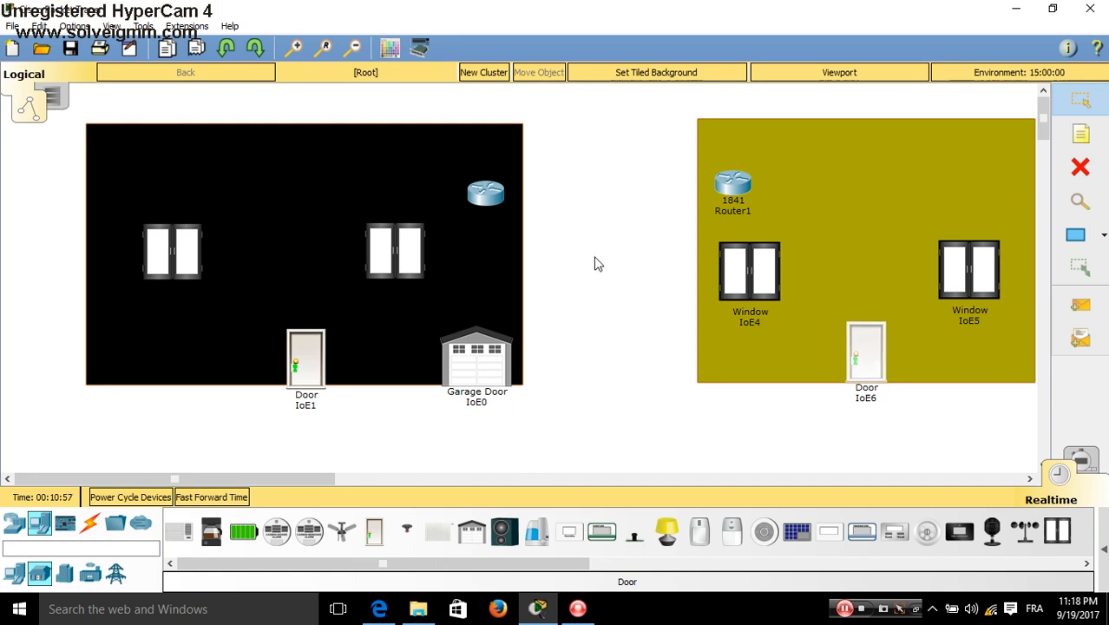
pyautogui.keyDown('alt'); pyautogui.click(961, 258); pyautogui.keyUp('alt')
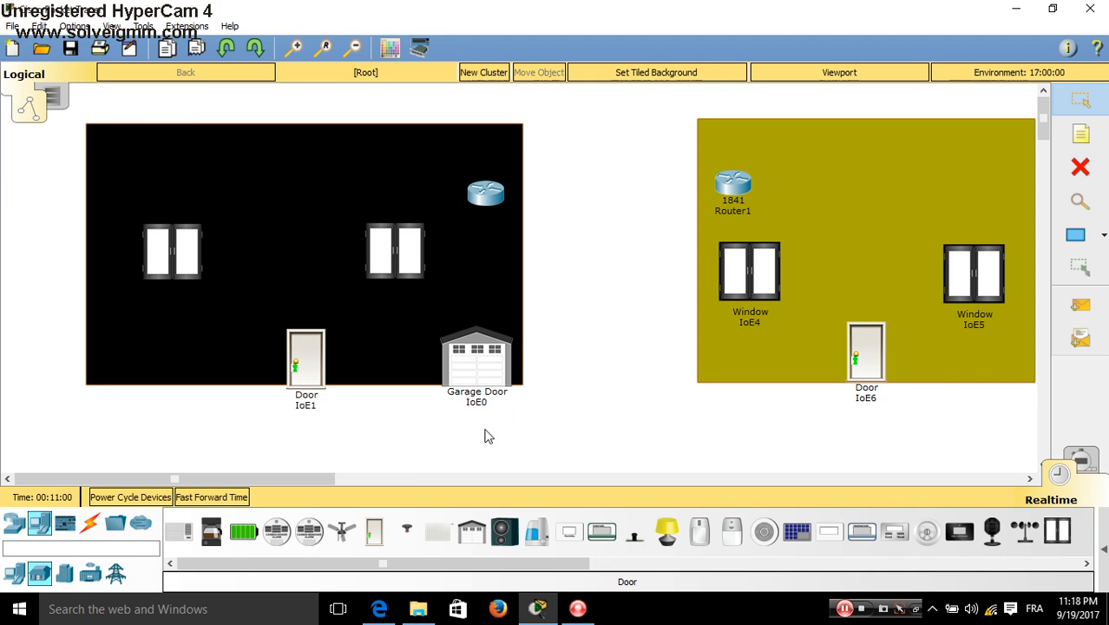
pyautogui.click(341, 531)
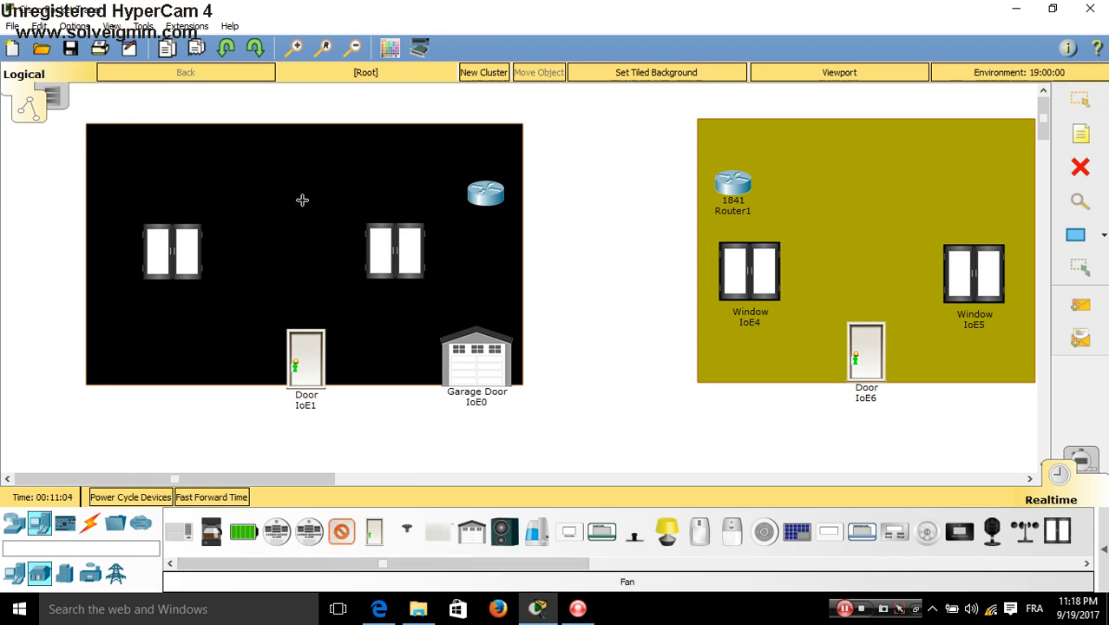
pyautogui.click(123, 330)
pyautogui.moveTo(139, 341); pyautogui.dragTo(305, 153)
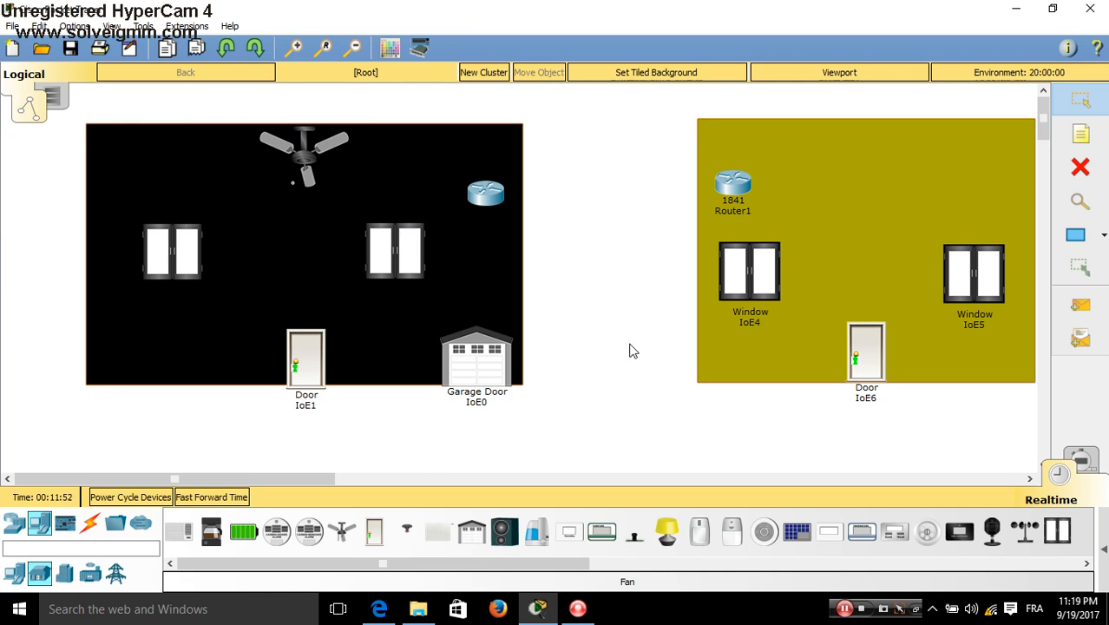
# Place a 2950-24 switch, Switch0, in the lower-left corner of the black room
pyautogui.click(14, 524)
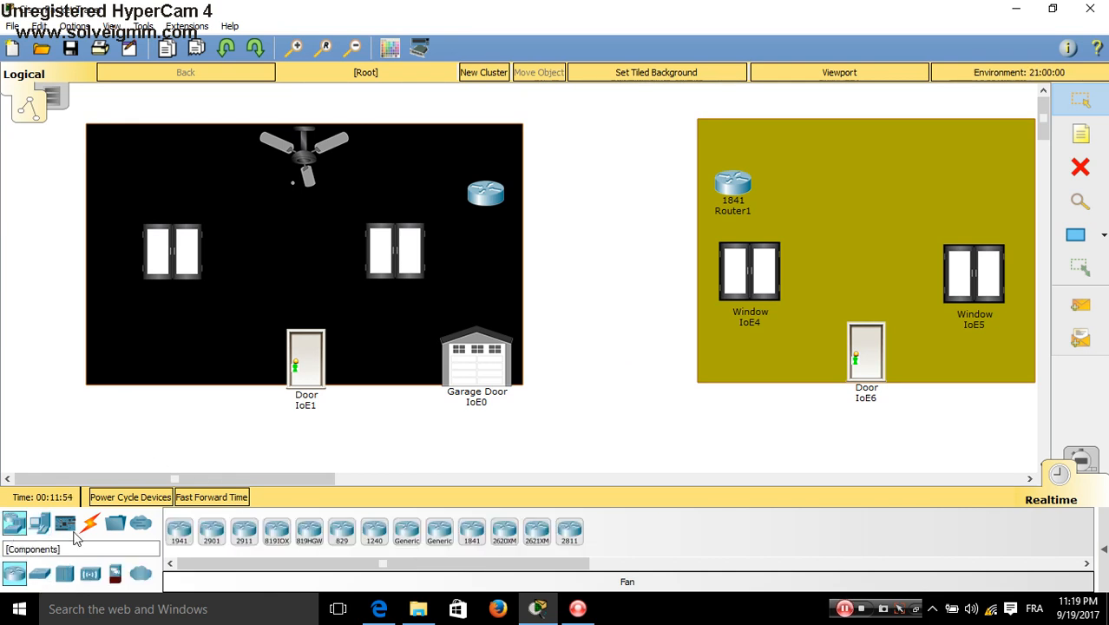
pyautogui.click(39, 574)
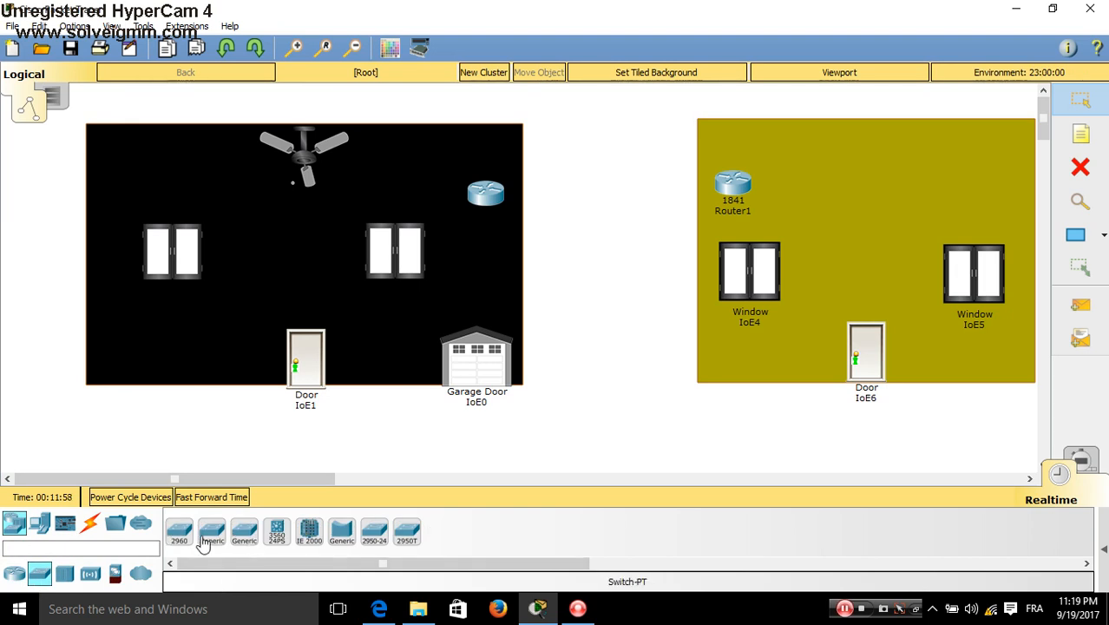
pyautogui.click(378, 538)
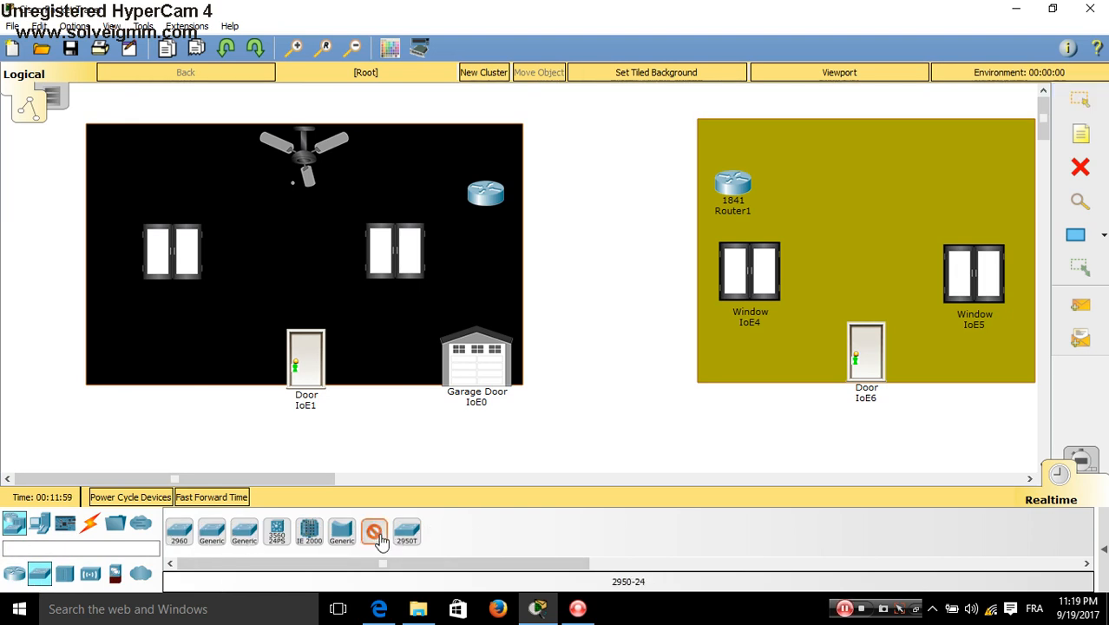
pyautogui.click(218, 343)
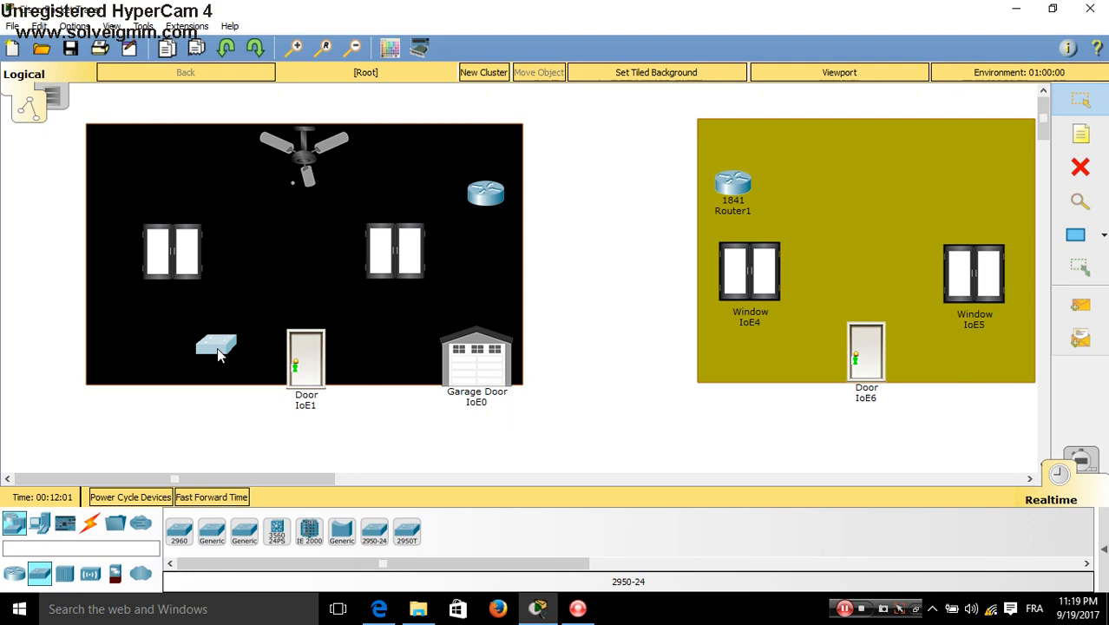
pyautogui.moveTo(218, 354); pyautogui.dragTo(186, 380)
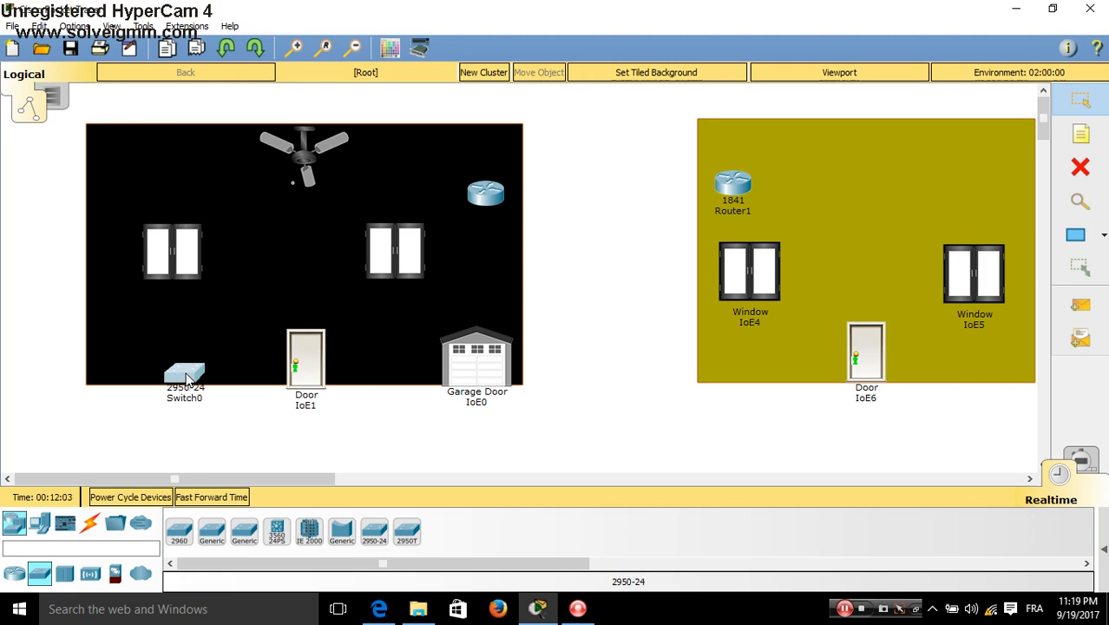
pyautogui.click(50, 105)
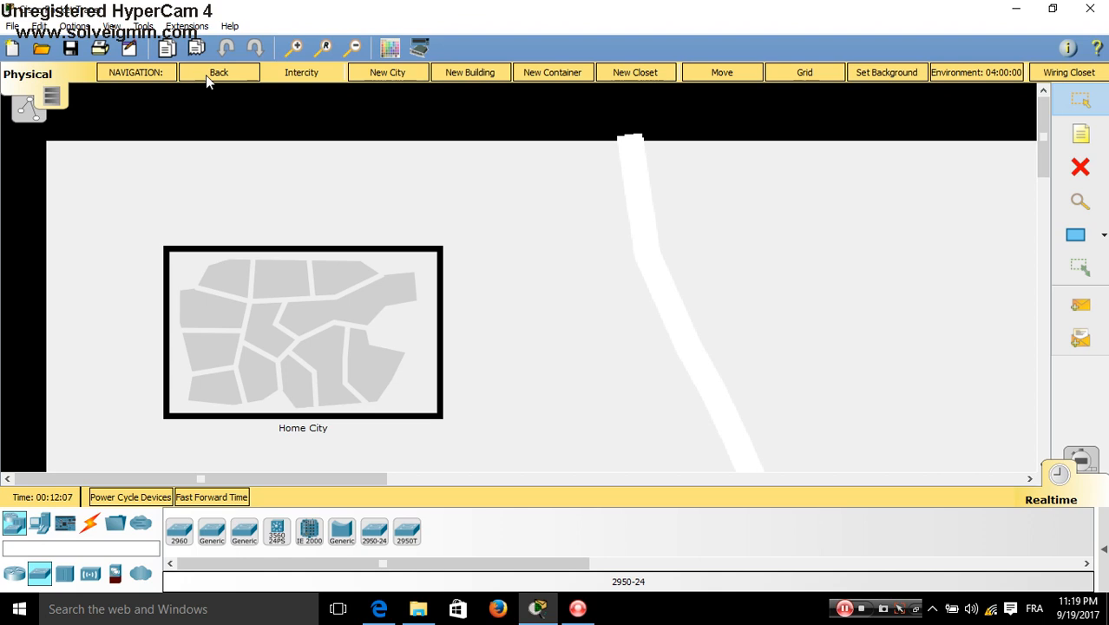
pyautogui.click(124, 74)
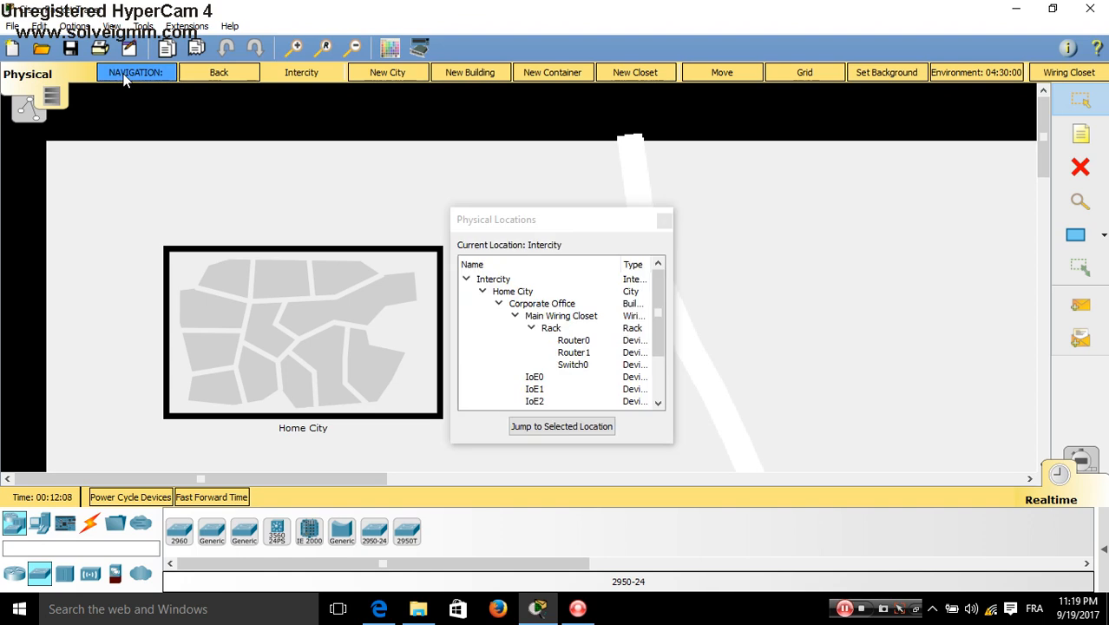
pyautogui.click(51, 105)
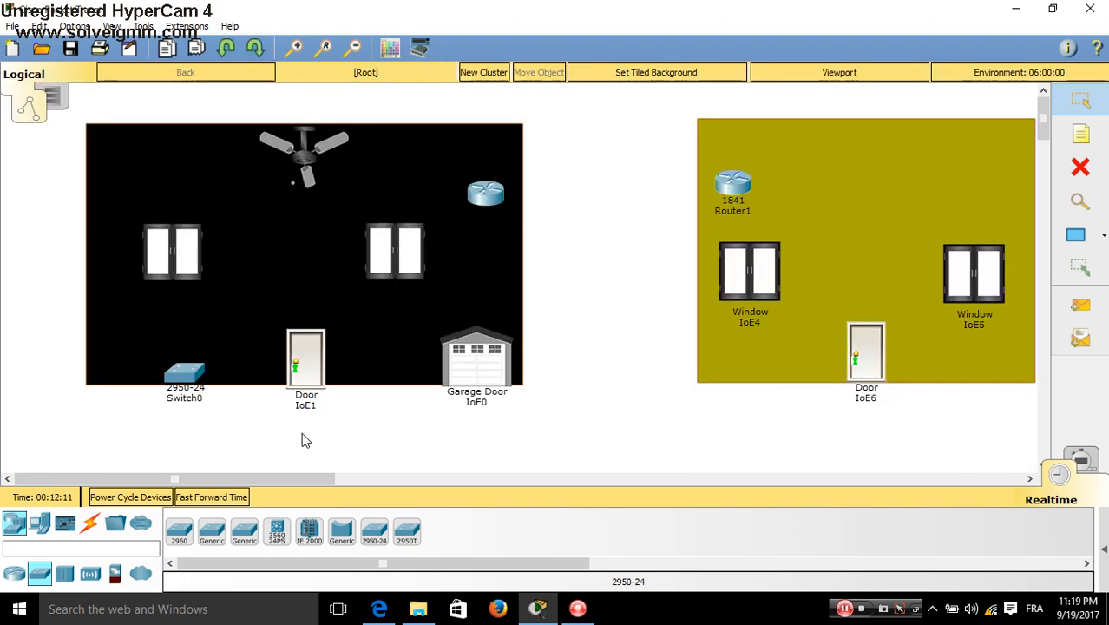
# Cable the left window (to FastEthernet0/20) and Door IoE1 to Switch0 with copper straight-through
pyautogui.click(90, 525)
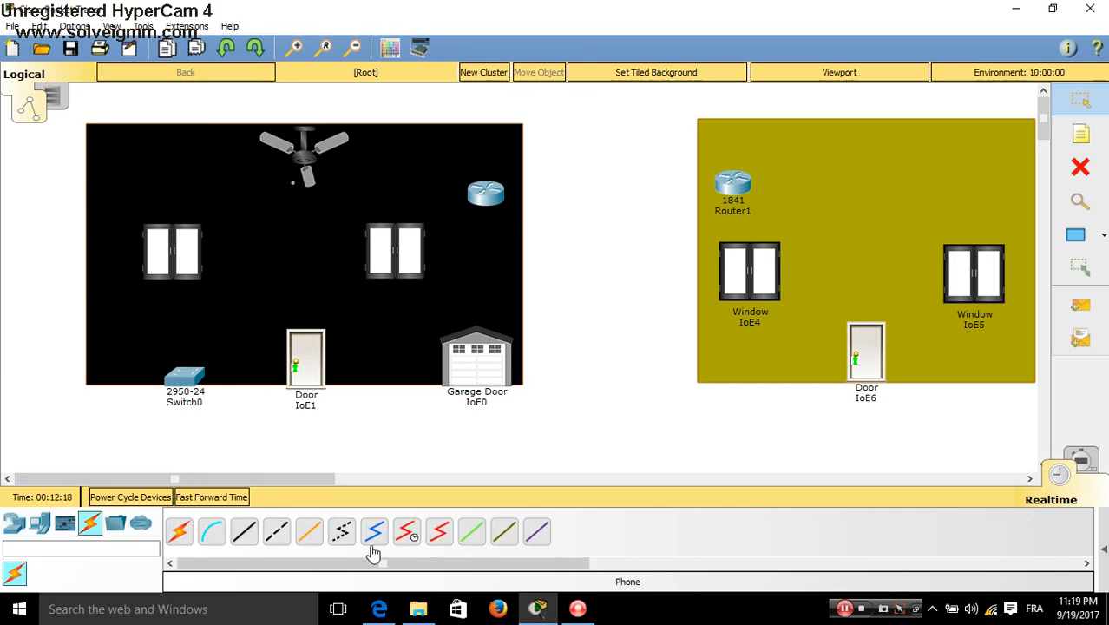
pyautogui.click(243, 541)
pyautogui.click(186, 280)
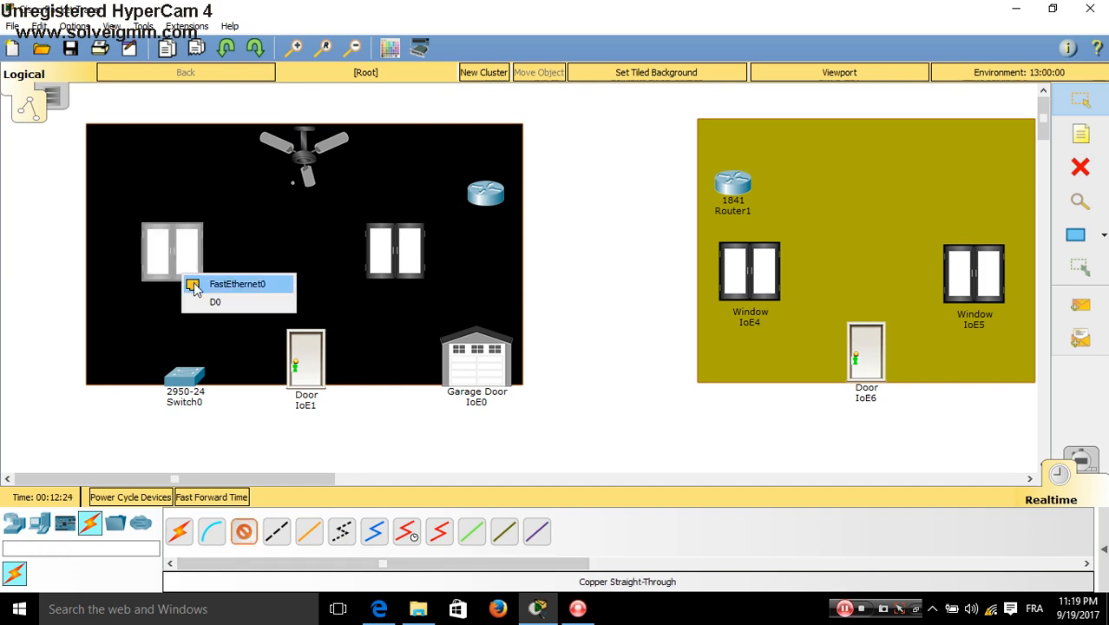
pyautogui.click(193, 285)
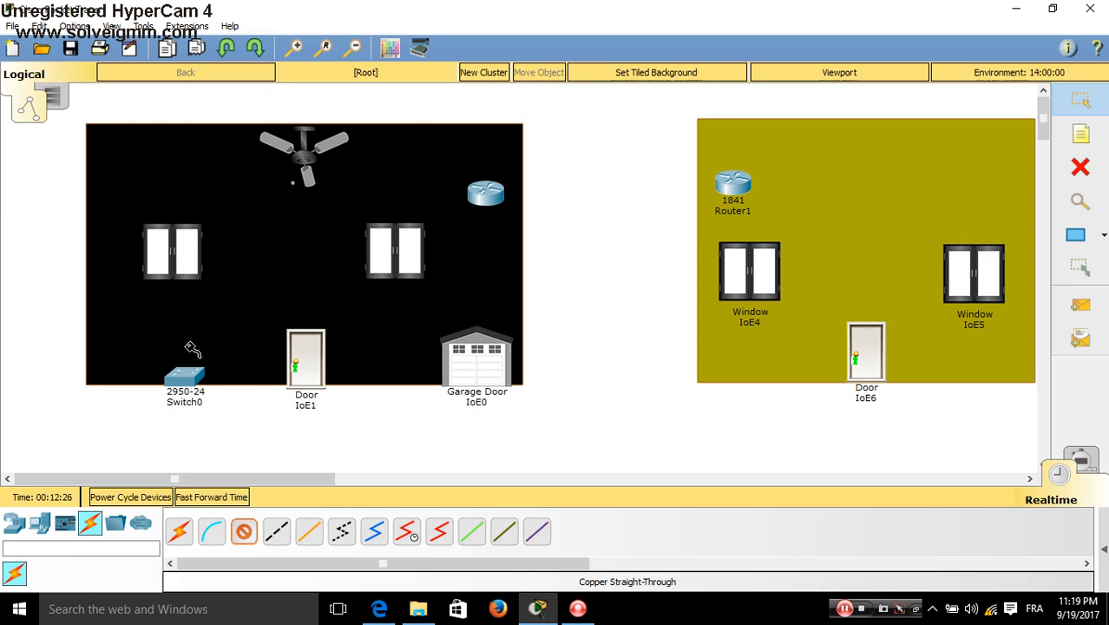
pyautogui.click(185, 375)
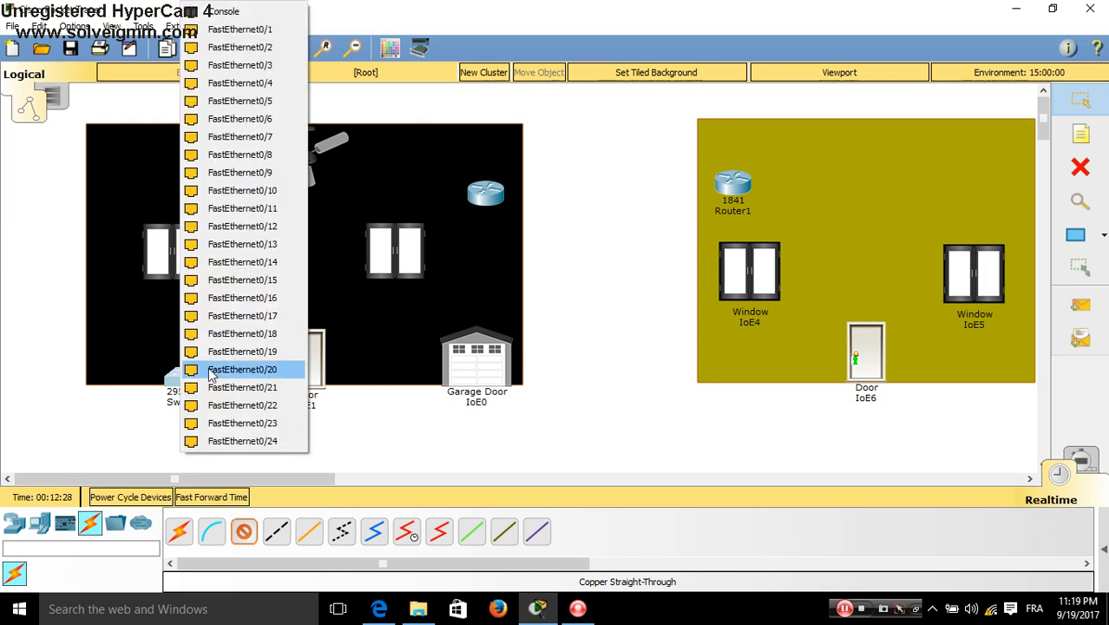
pyautogui.click(211, 371)
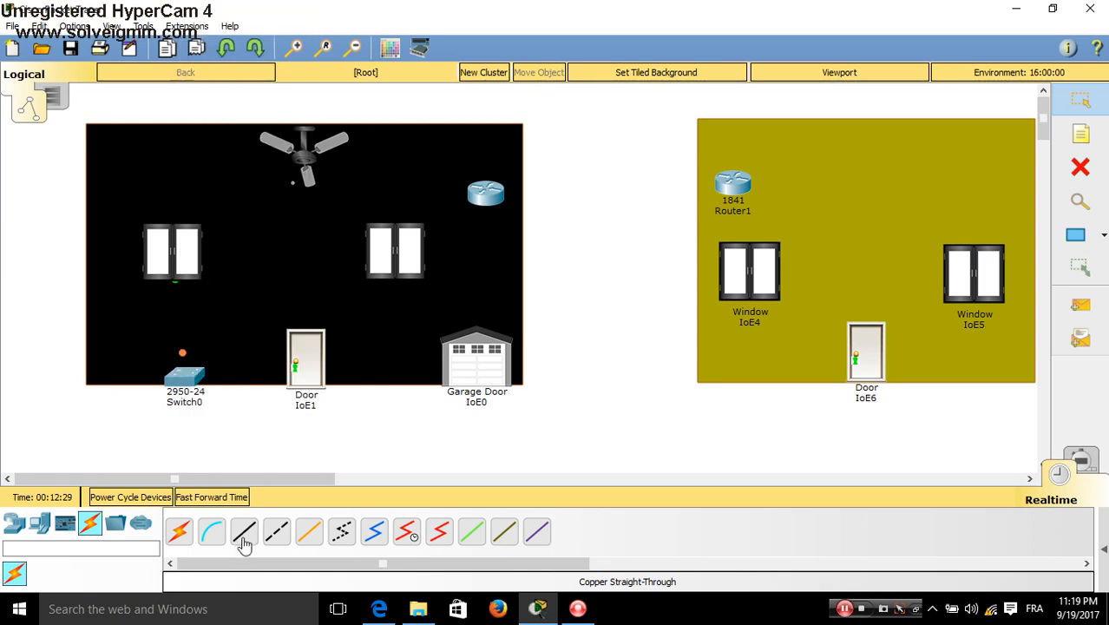
pyautogui.click(244, 532)
pyautogui.click(307, 371)
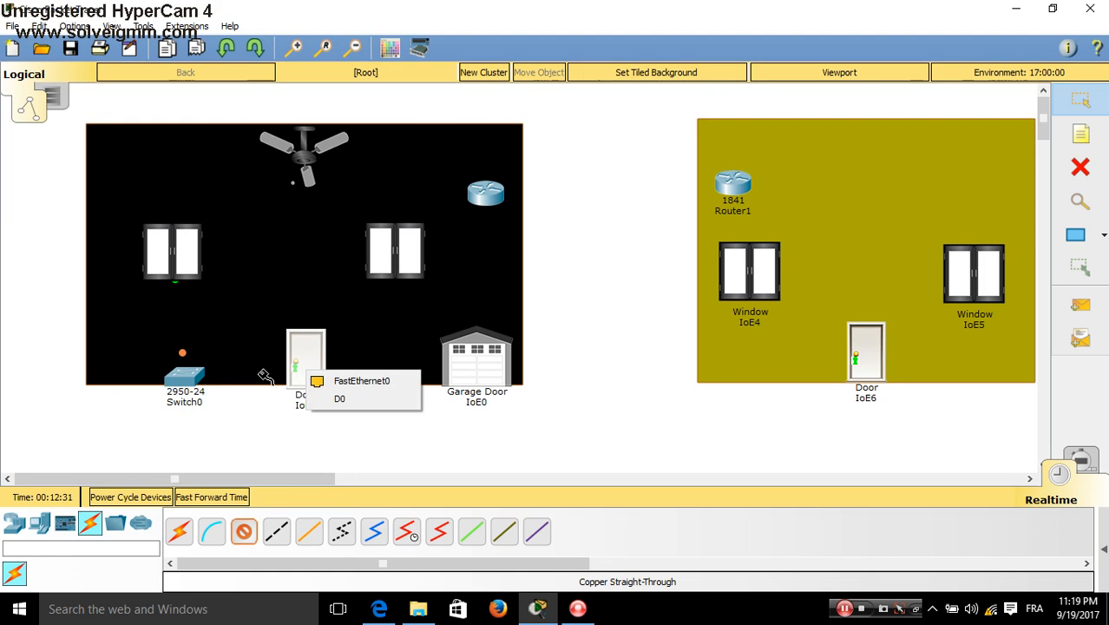
pyautogui.click(326, 381)
pyautogui.click(188, 377)
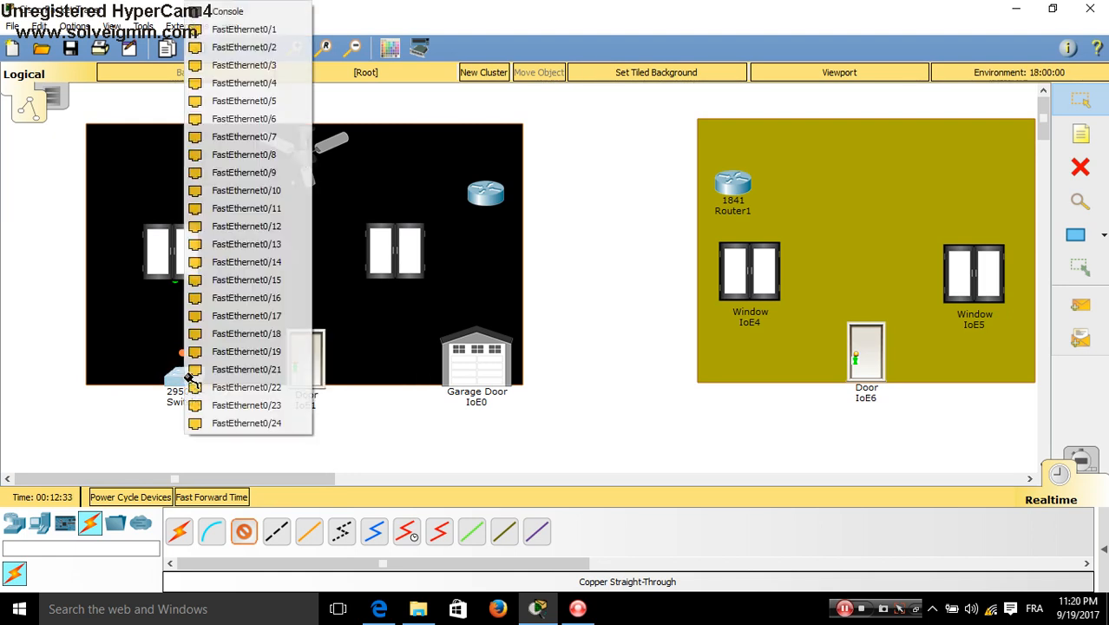
pyautogui.click(211, 369)
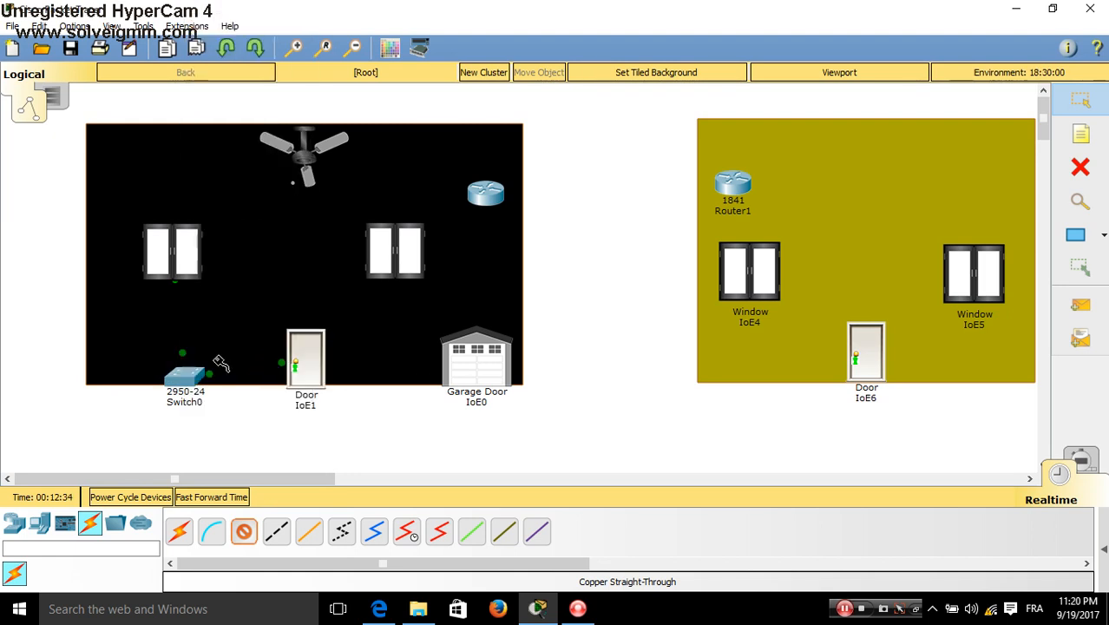
# Cable the right window (Fa0/22), Garage Door IoE0 (Fa0/23) and ceiling fan to Switch0
pyautogui.click(406, 252)
pyautogui.click(414, 257)
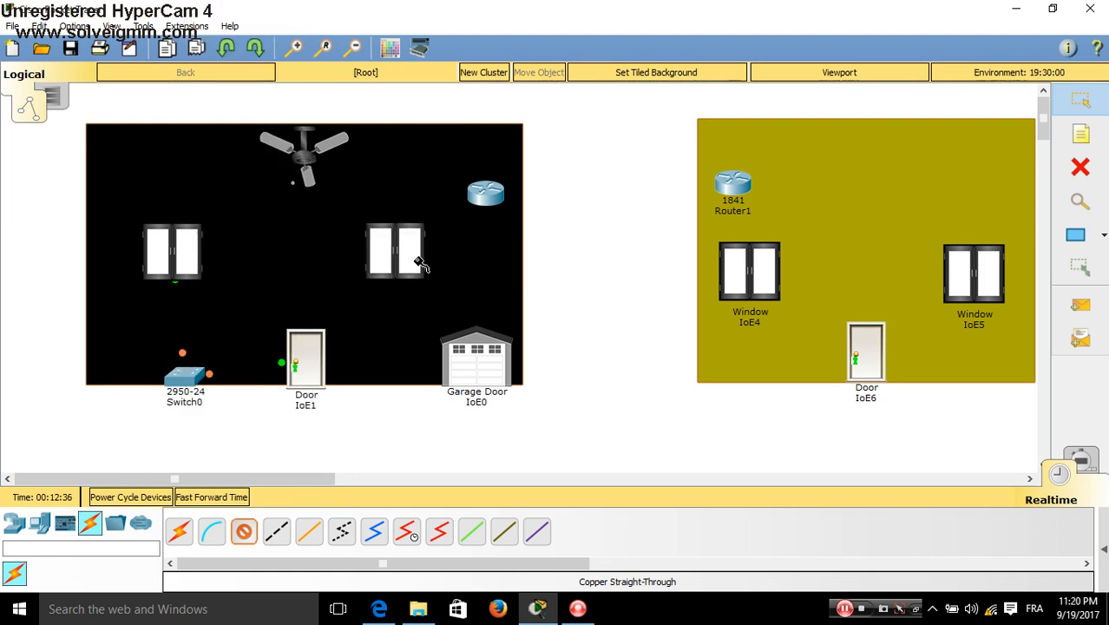
pyautogui.click(187, 375)
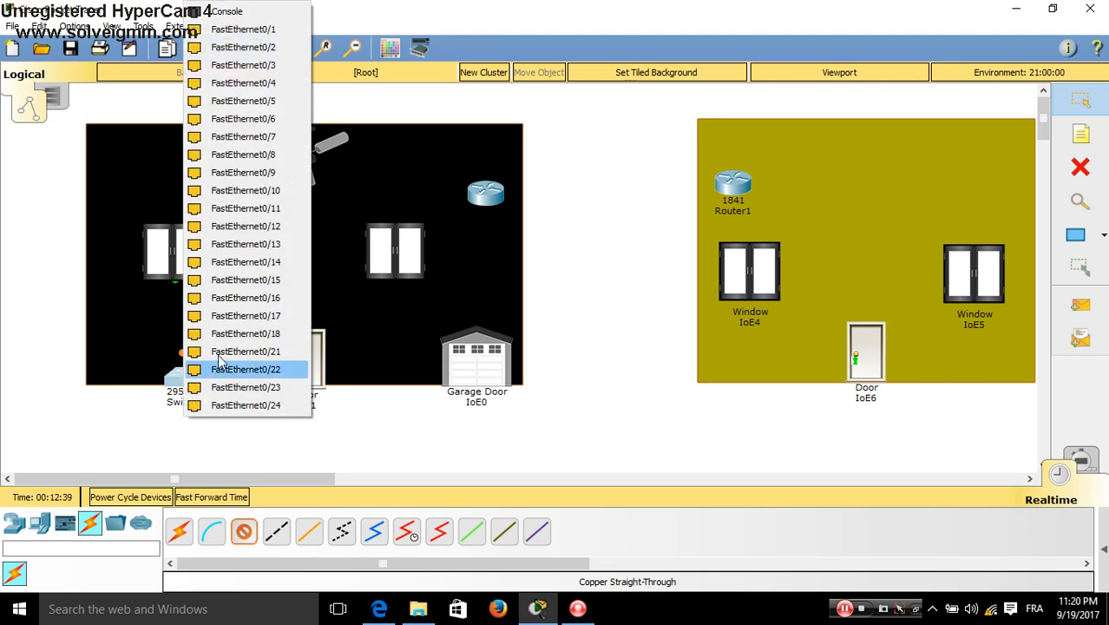
pyautogui.click(226, 363)
pyautogui.click(446, 366)
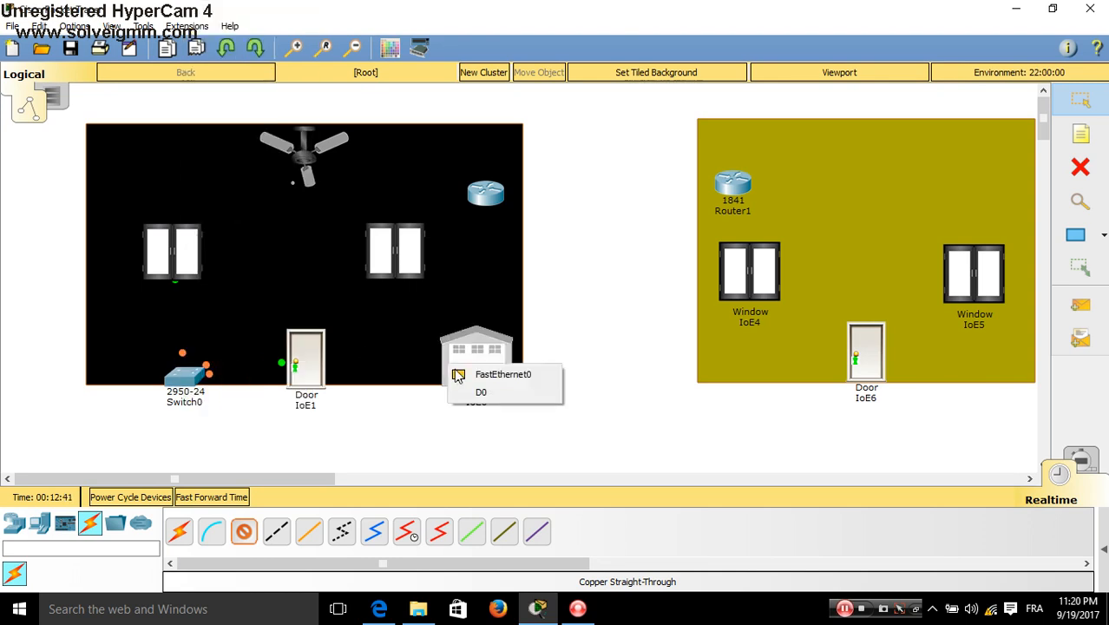
pyautogui.click(457, 374)
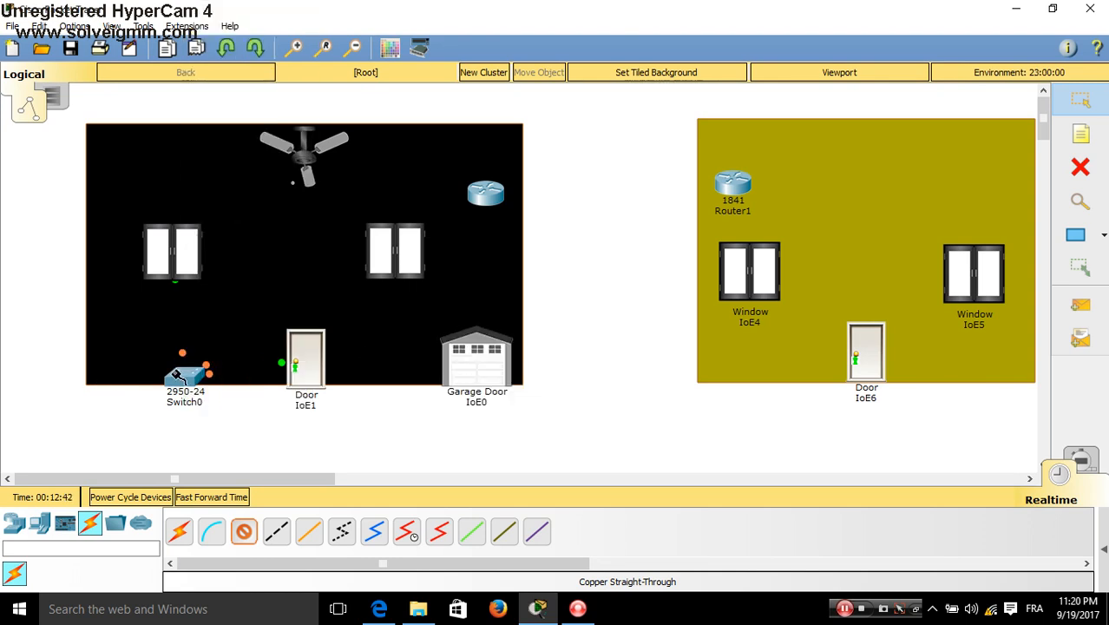
pyautogui.click(182, 375)
pyautogui.click(217, 365)
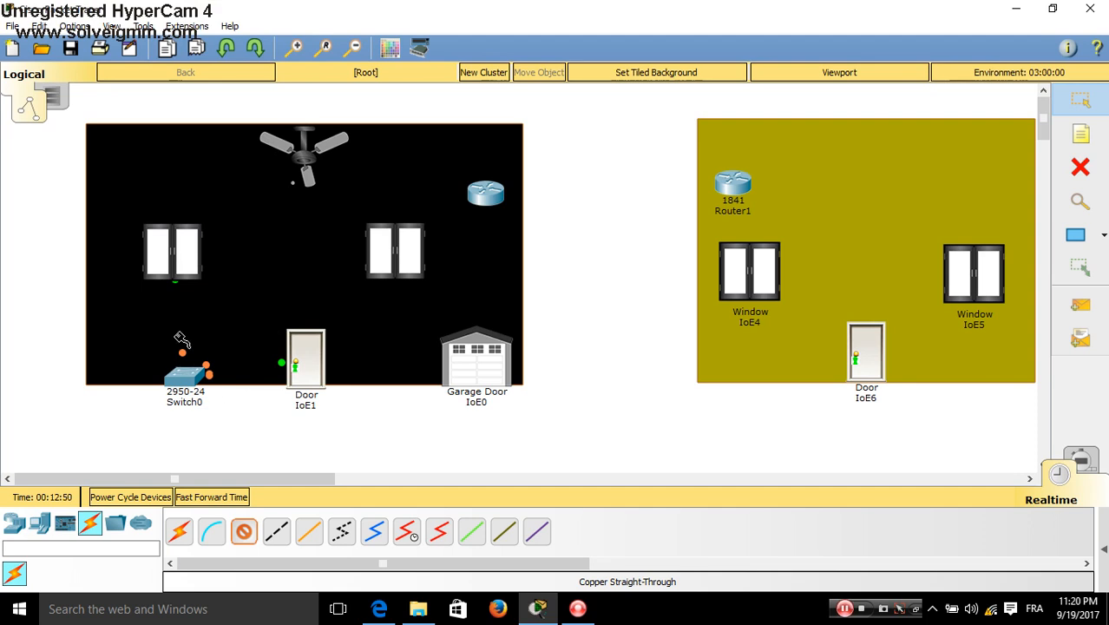
pyautogui.click(303, 163)
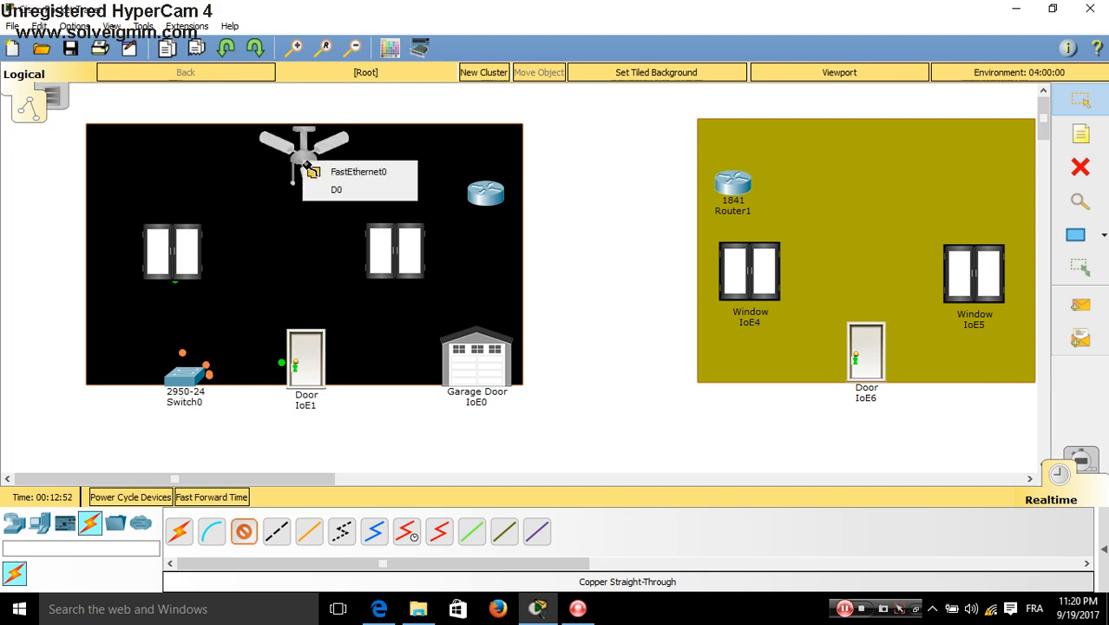
pyautogui.click(322, 173)
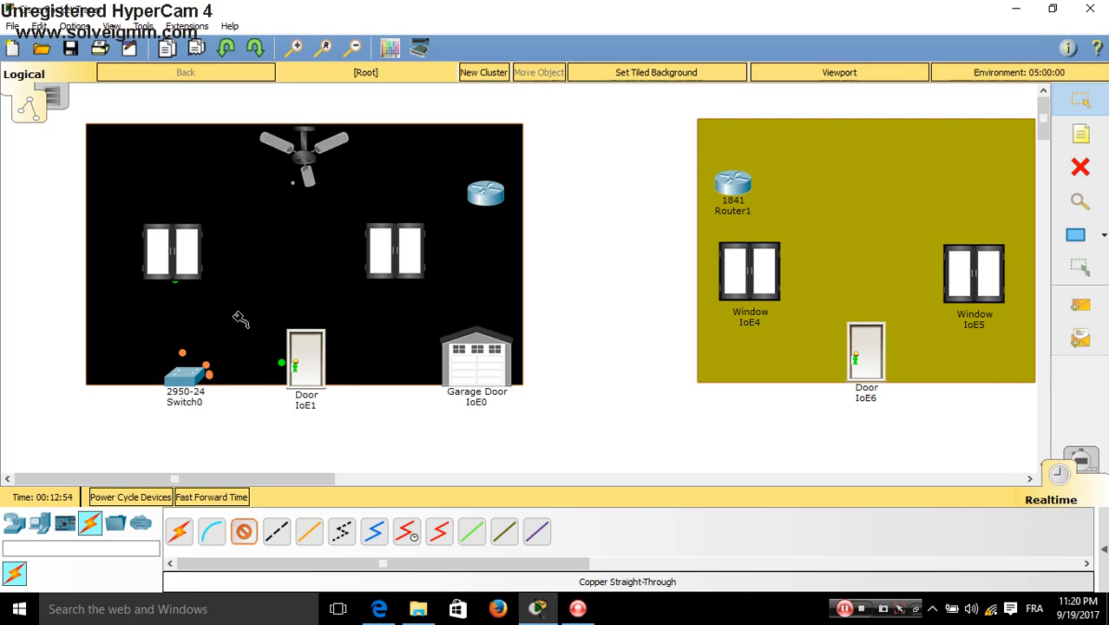
pyautogui.click(186, 379)
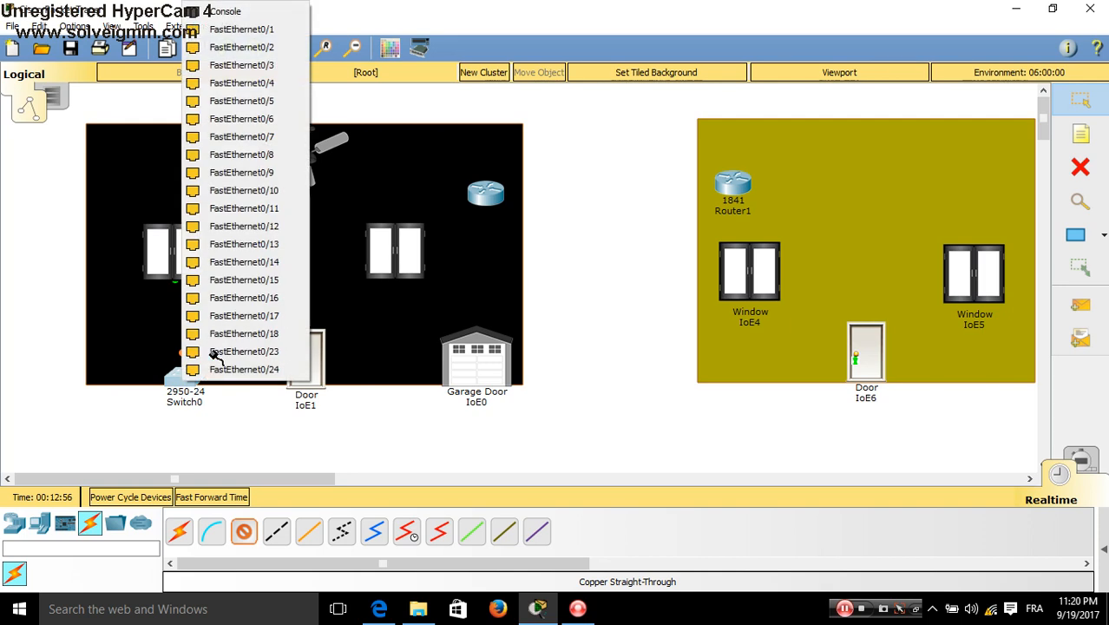
pyautogui.click(240, 334)
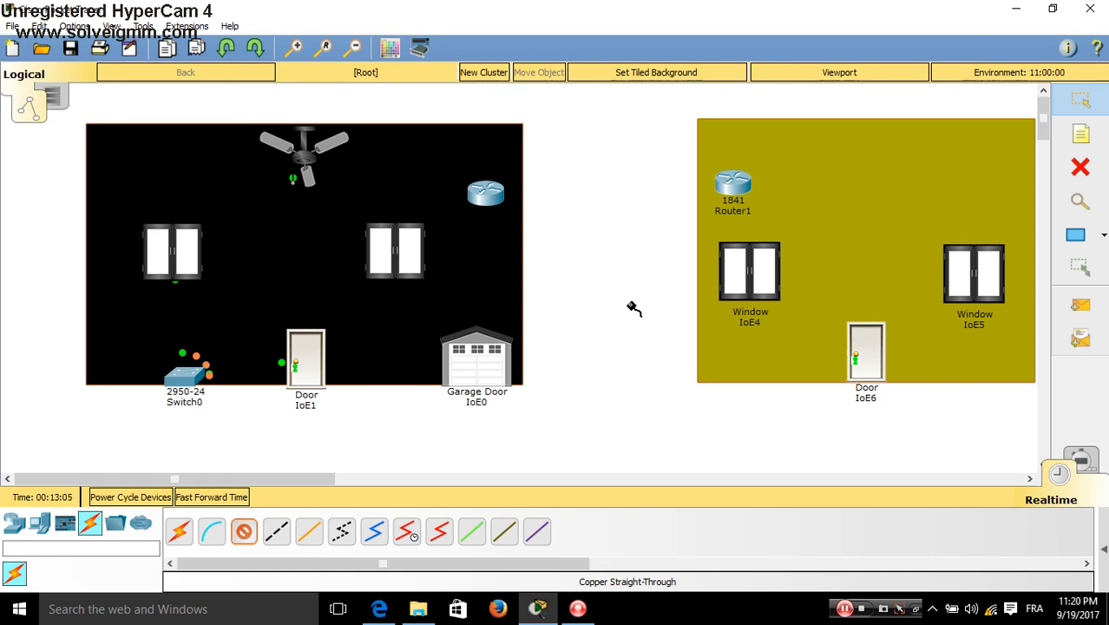
# Place a server at the top of the black room
pyautogui.click(1077, 110)
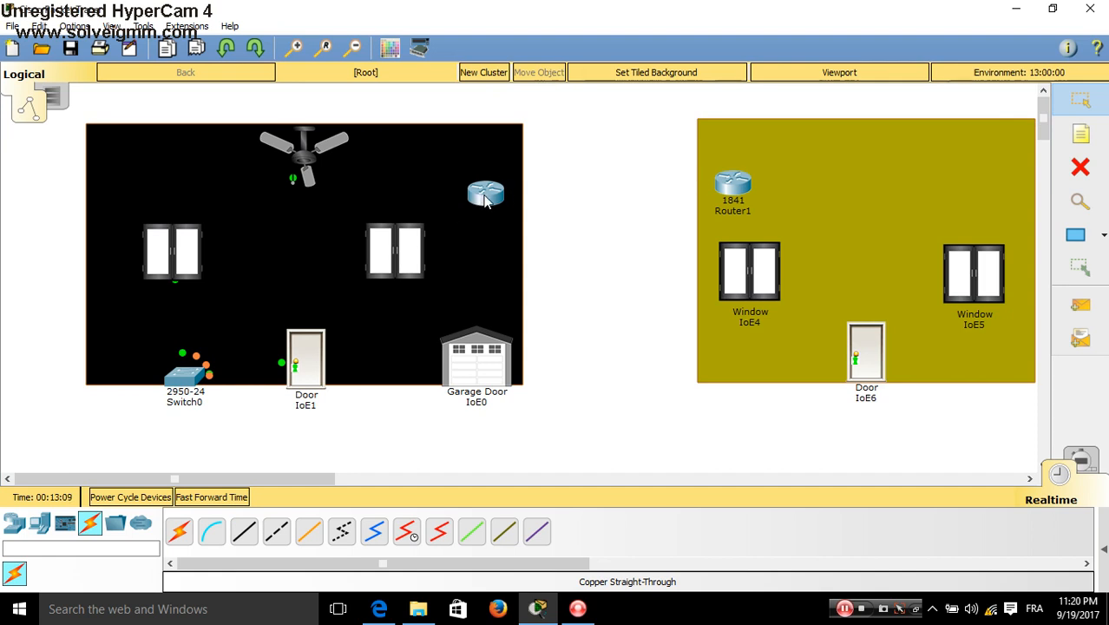
pyautogui.moveTo(478, 200); pyautogui.dragTo(489, 197)
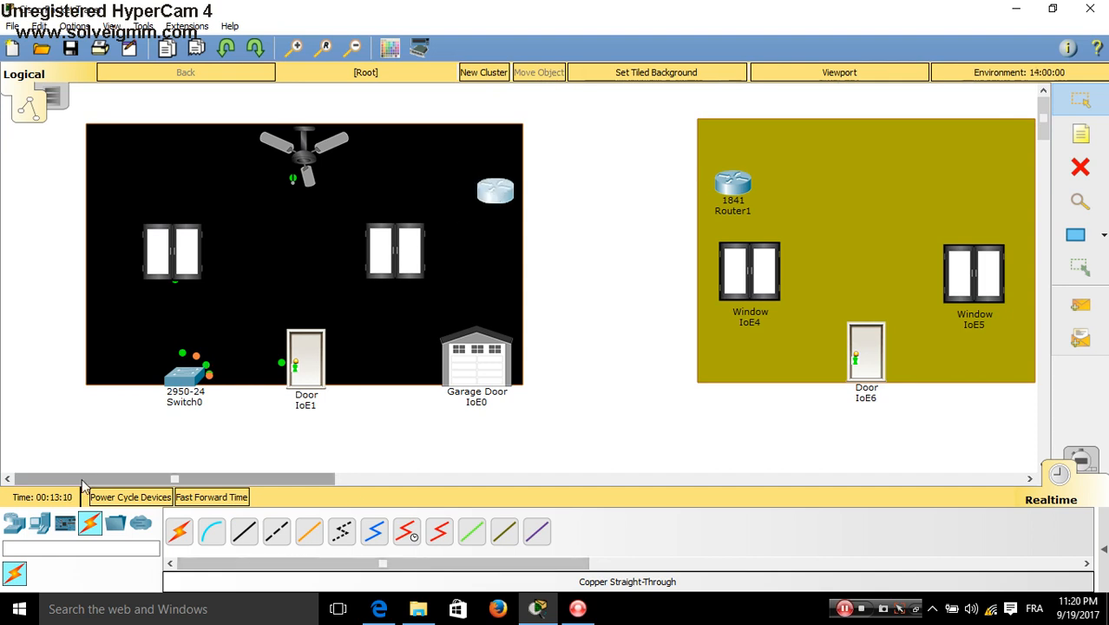
pyautogui.click(40, 524)
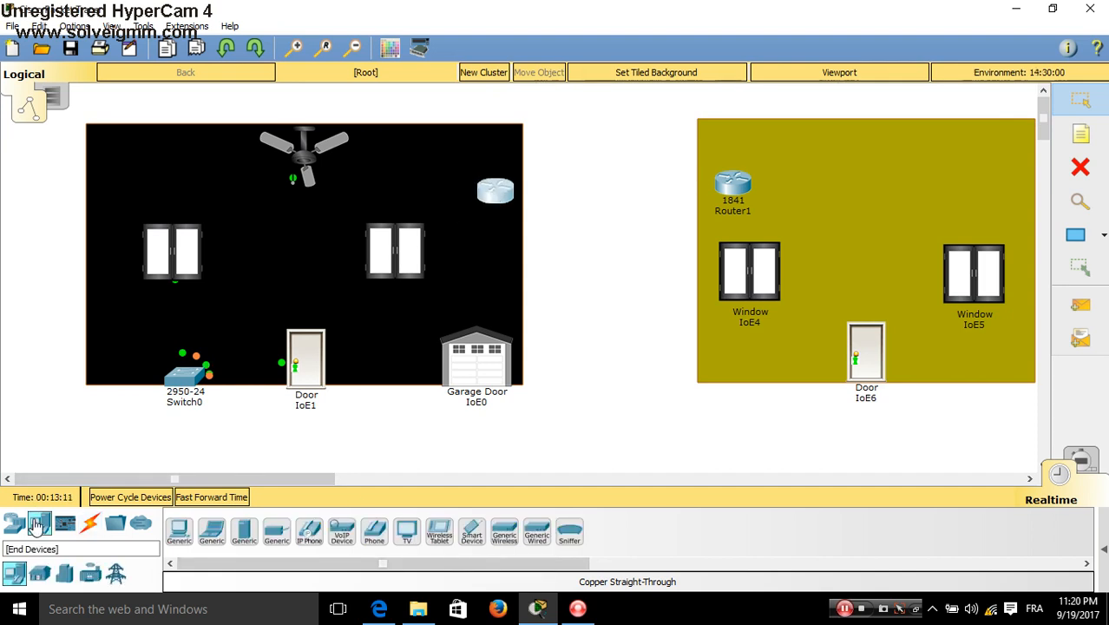
pyautogui.click(244, 530)
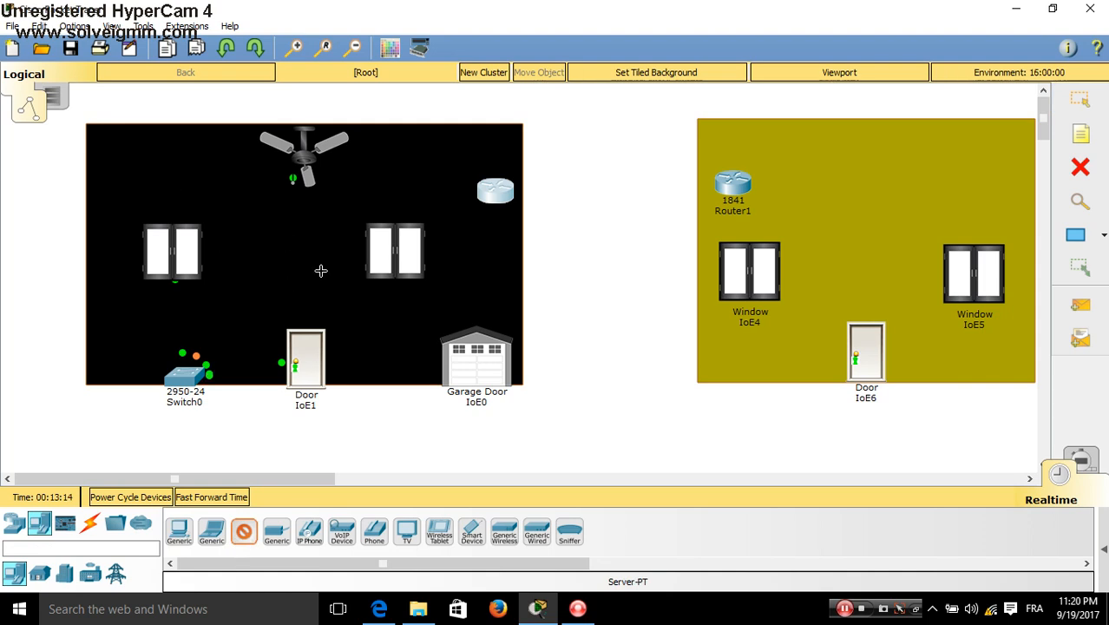
pyautogui.click(314, 258)
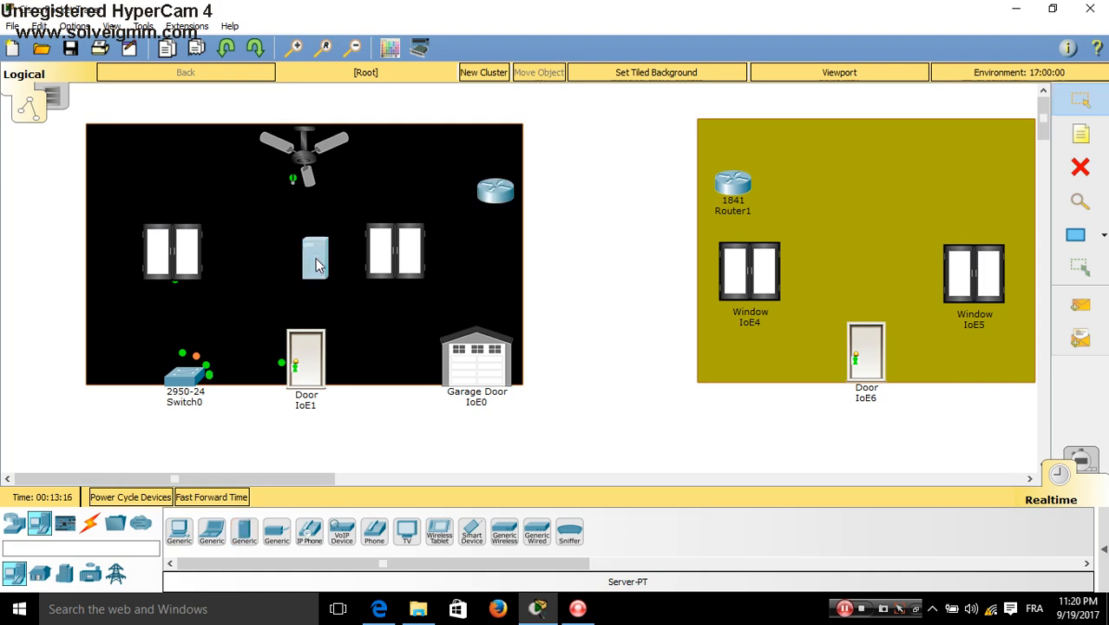
pyautogui.moveTo(316, 260); pyautogui.dragTo(453, 149)
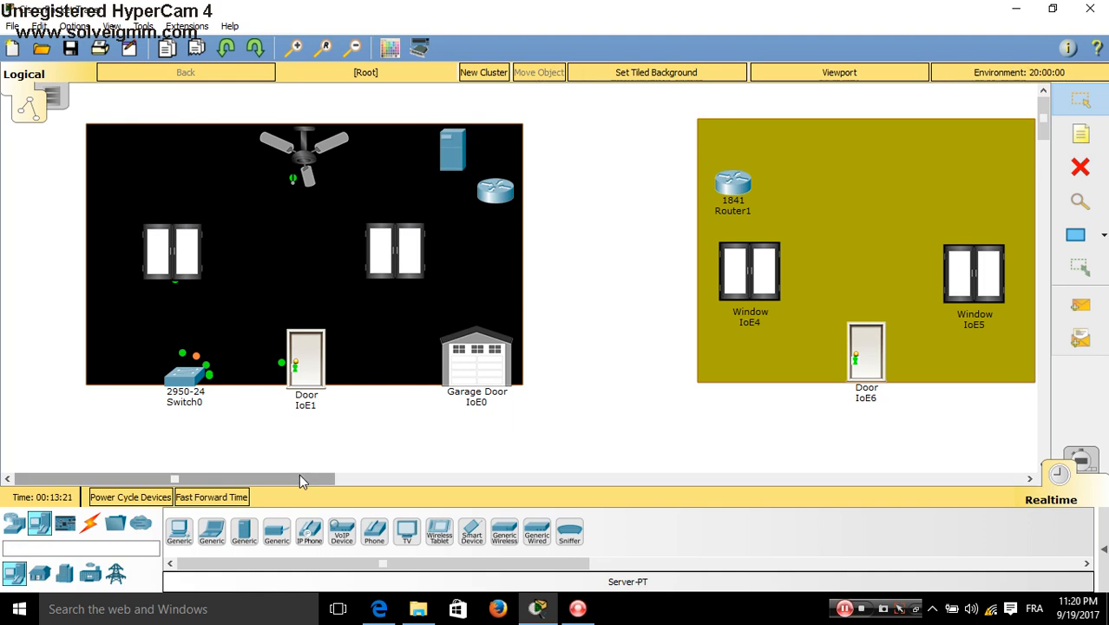
# Connect the server's FastEthernet0 to a Switch0 port with a copper cable
pyautogui.click(90, 523)
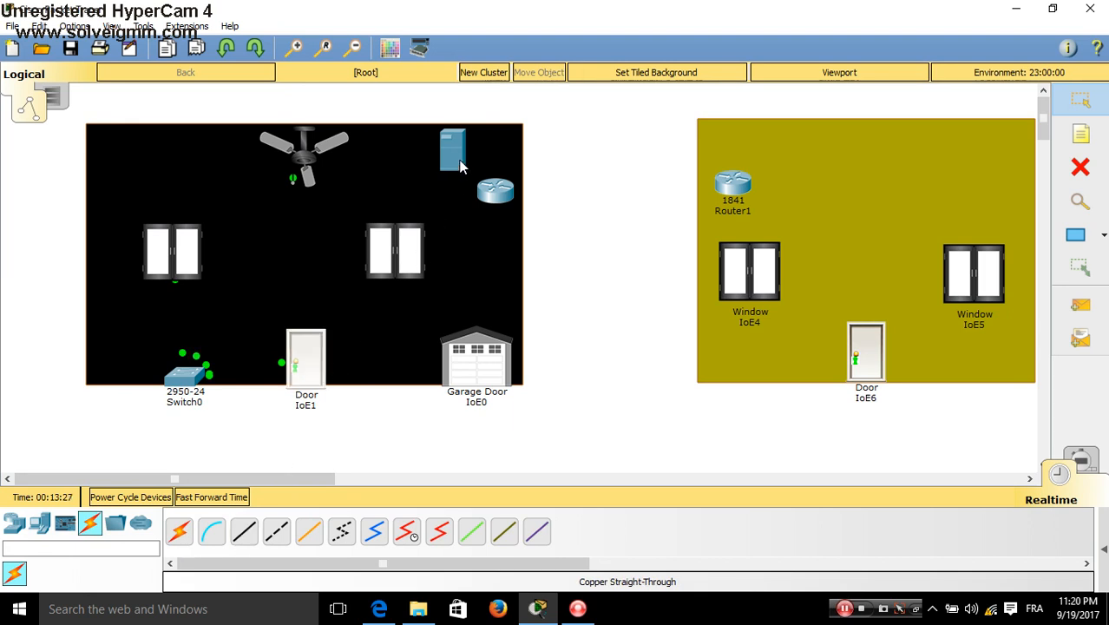
pyautogui.click(243, 532)
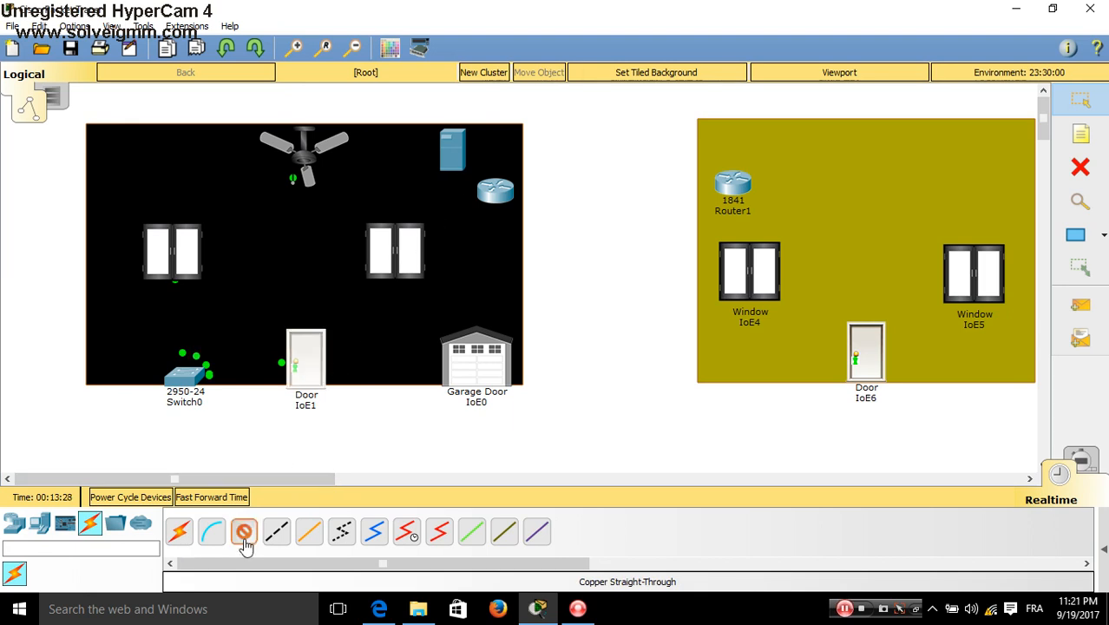
pyautogui.click(448, 163)
pyautogui.click(464, 178)
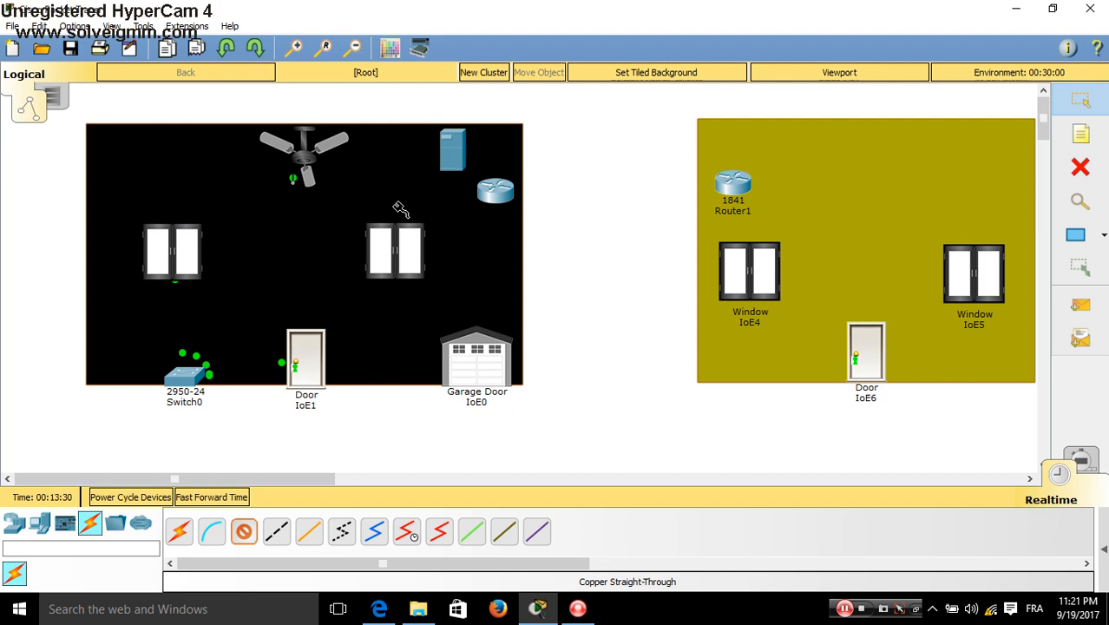
pyautogui.click(185, 357)
pyautogui.click(234, 308)
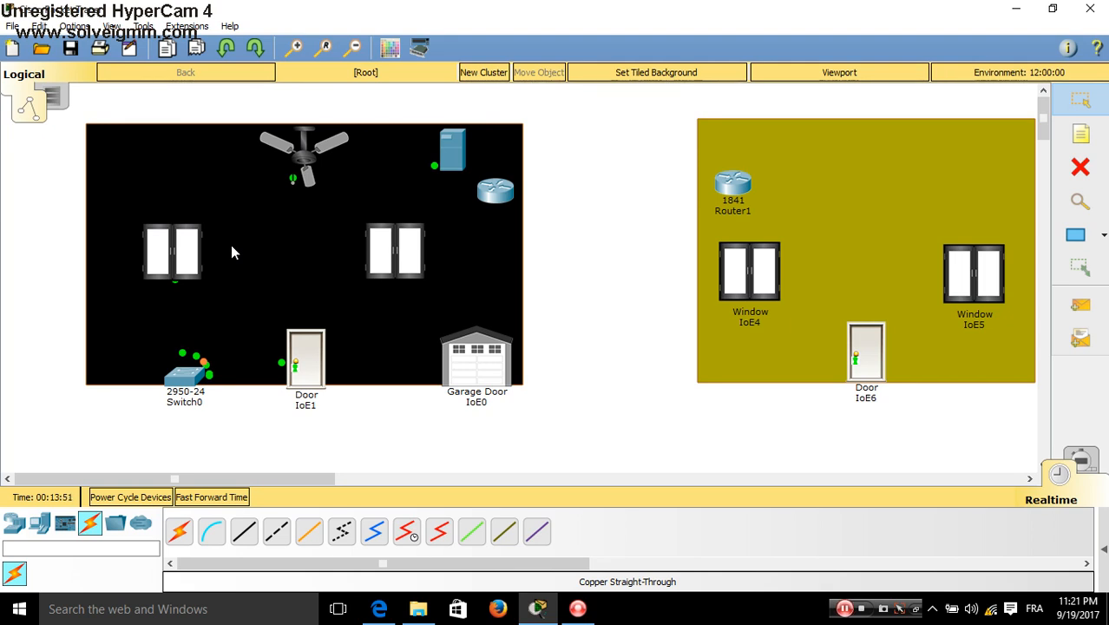
# Delete Router0 and Router1 with the Delete tool, then return to selection mode
pyautogui.moveTo(490, 189); pyautogui.dragTo(632, 176)
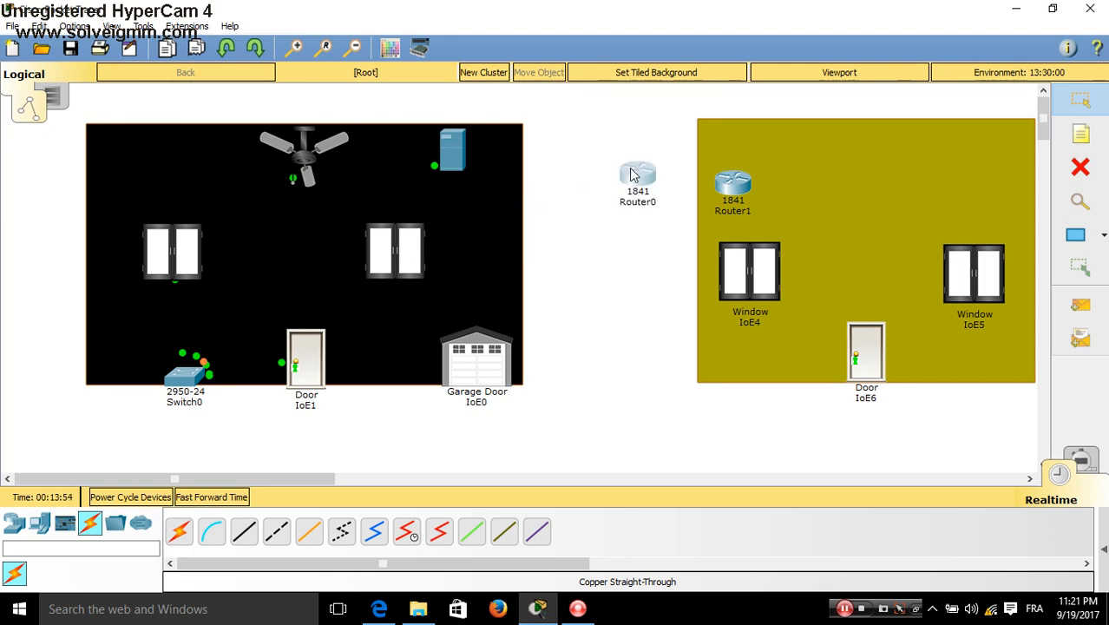
pyautogui.click(1080, 165)
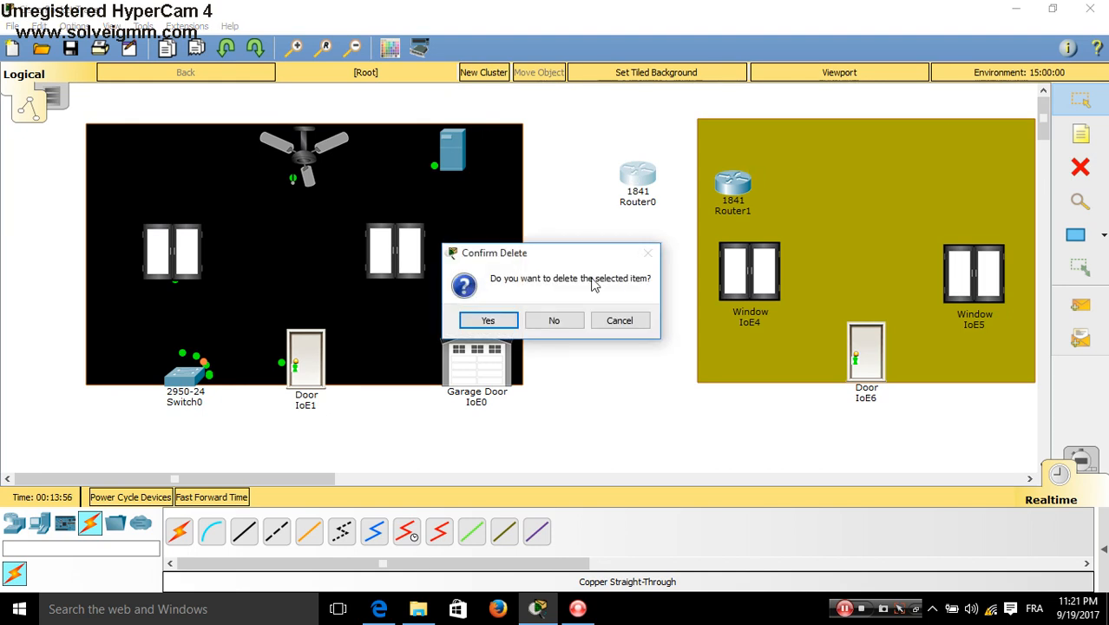
pyautogui.press('Return')
pyautogui.click(731, 189)
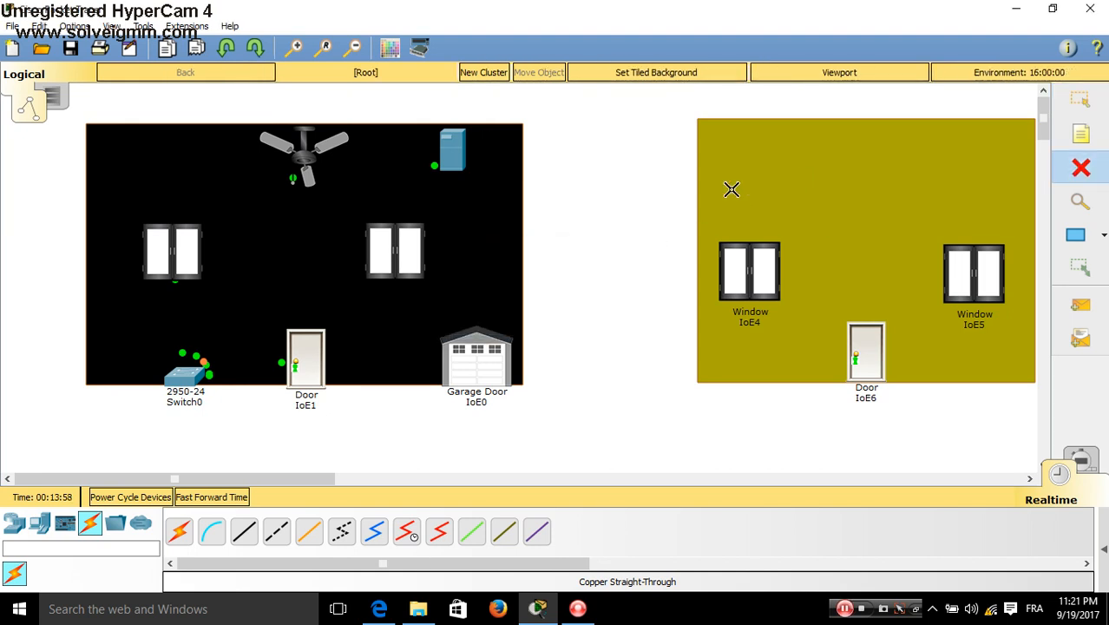
pyautogui.click(1080, 98)
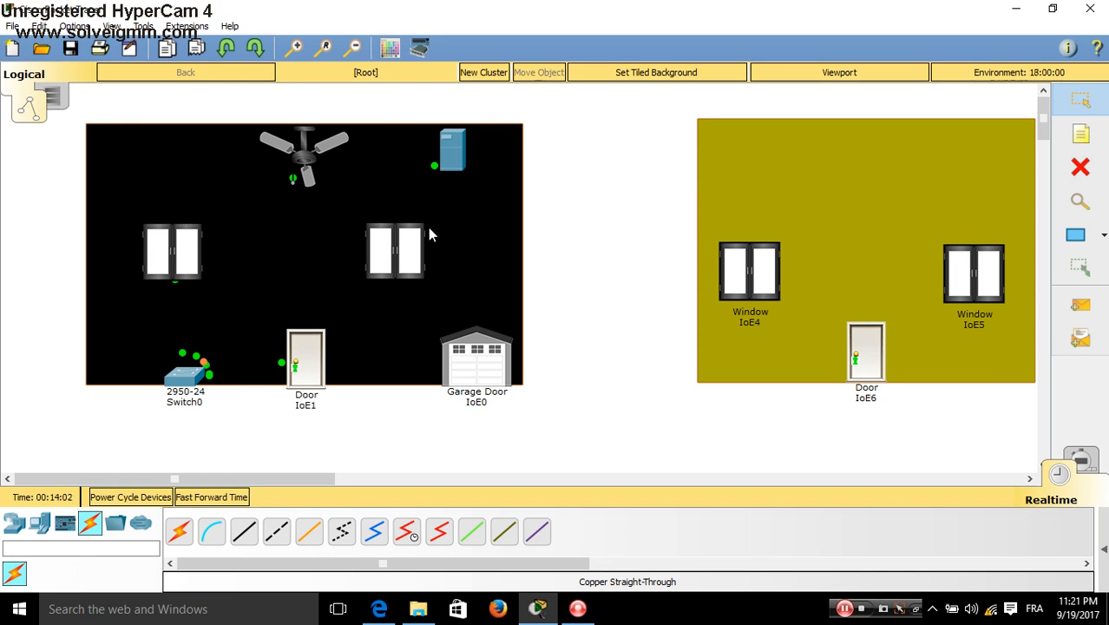
# In Server0's IP Configuration, set IP 200.200.200.12 with subnet mask 255.255.255.0
pyautogui.click(451, 163)
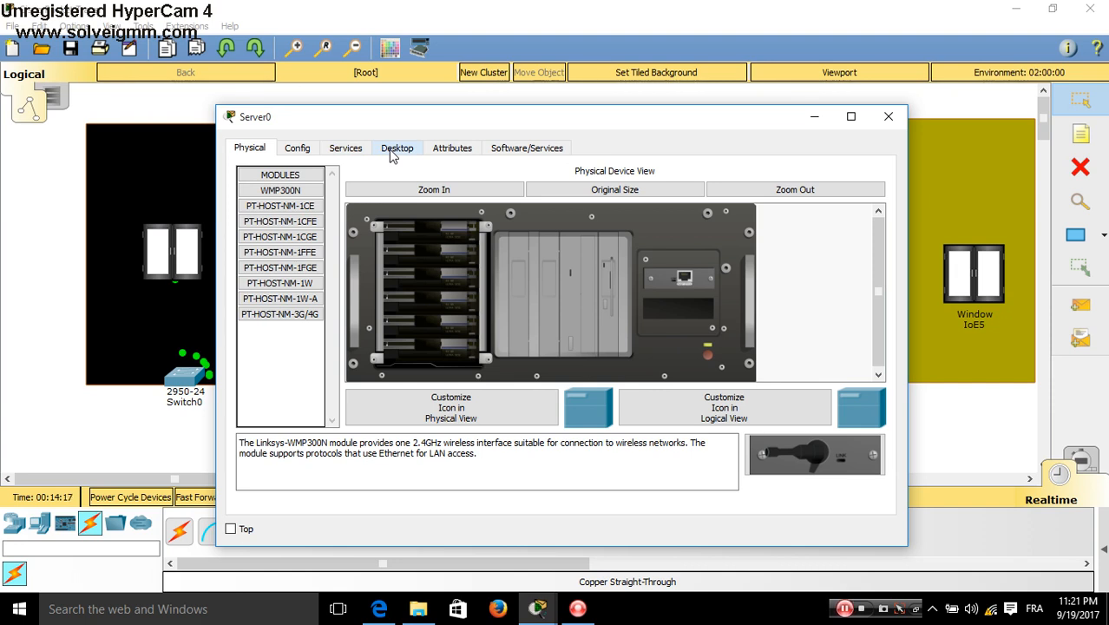
pyautogui.click(396, 149)
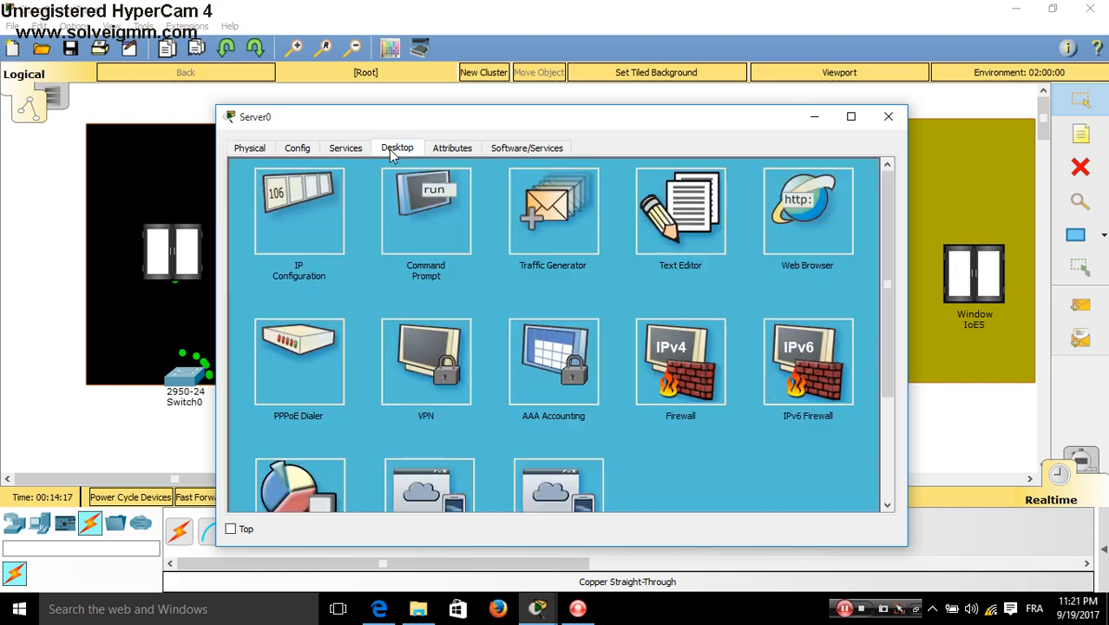
pyautogui.click(293, 223)
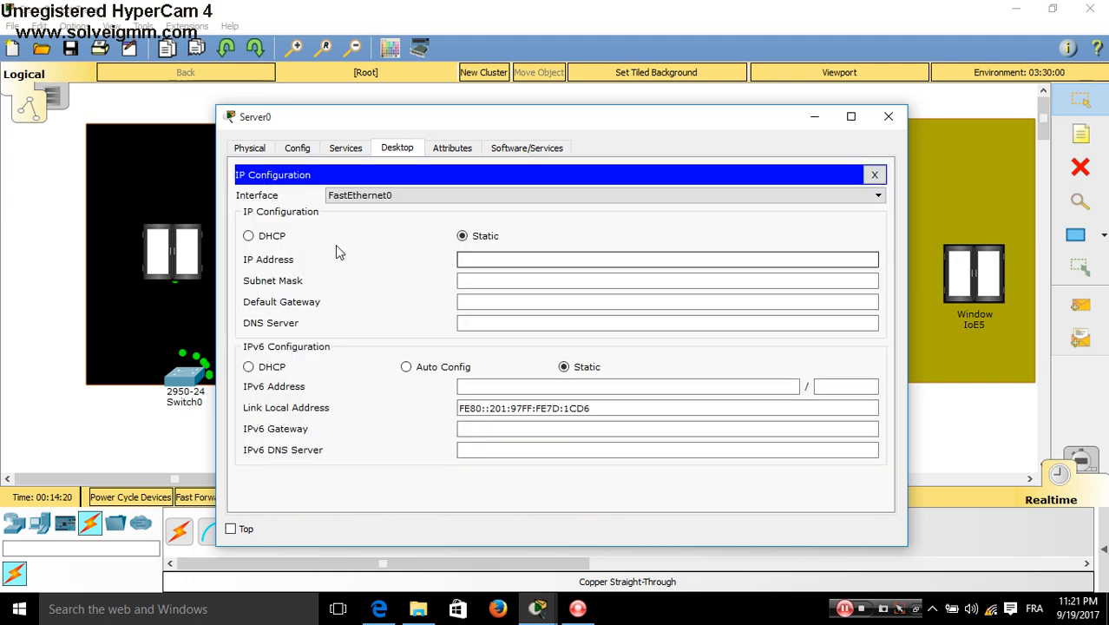
pyautogui.click(477, 260)
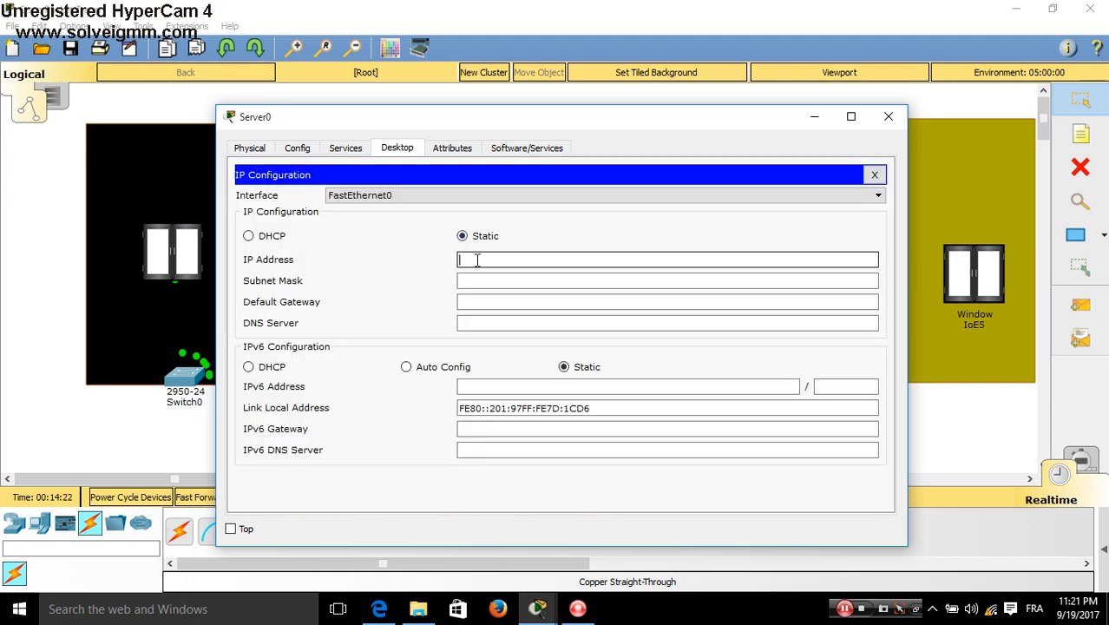
pyautogui.write('200.200/2')
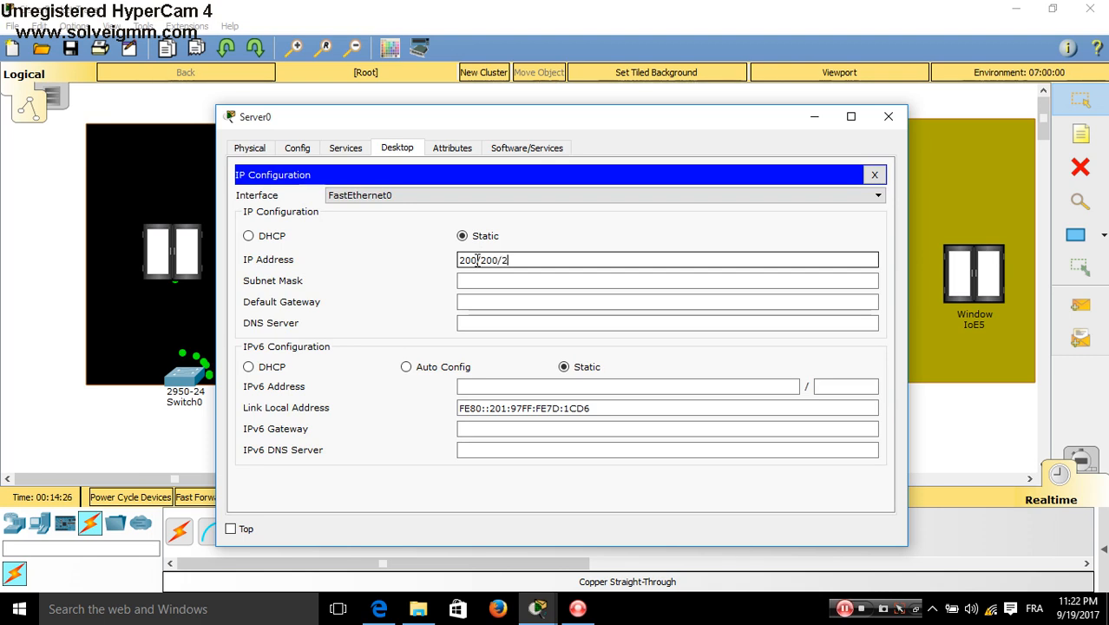
pyautogui.press('BackSpace')
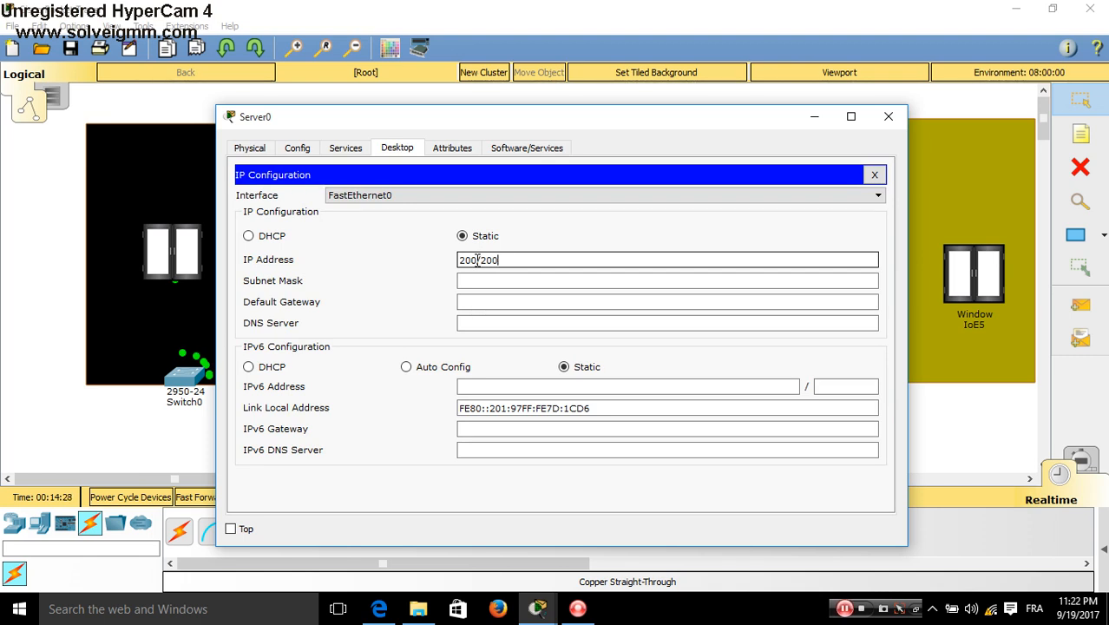
pyautogui.press('BackSpace')
pyautogui.press('BackSpace')
pyautogui.write('00.200.12')
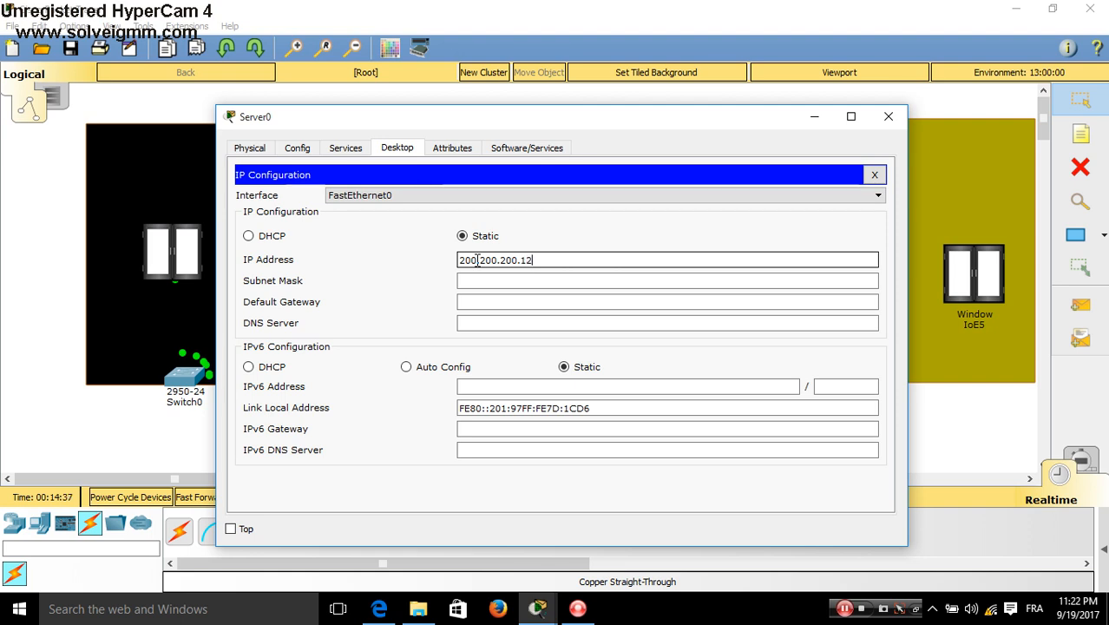
pyautogui.press('Tab')
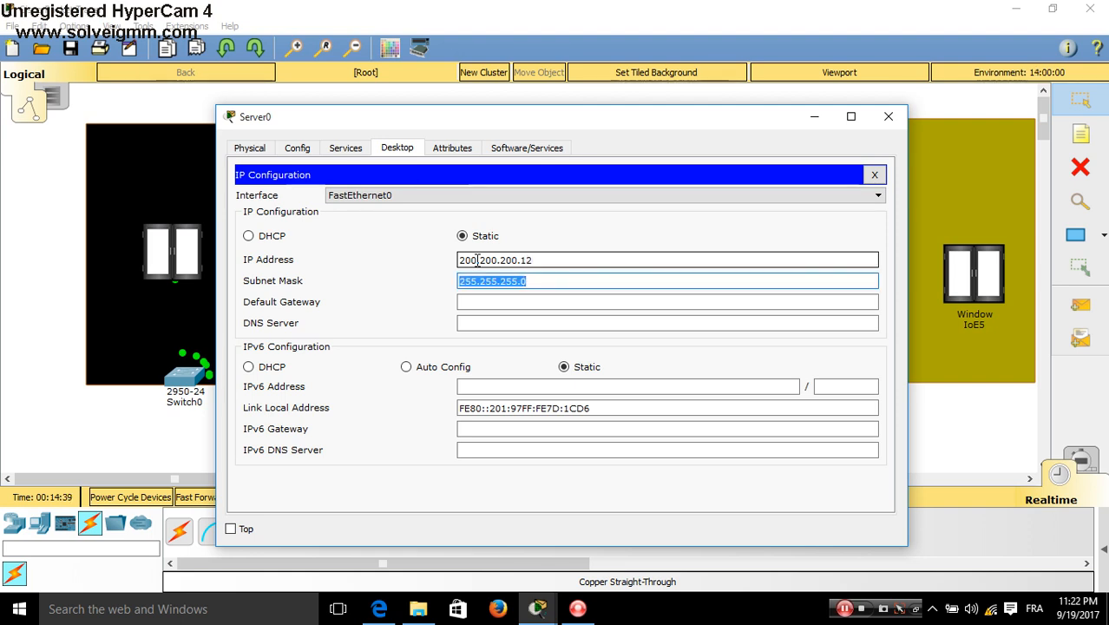
# Set Server0's default gateway and DNS server both to 200.200.200.12
pyautogui.moveTo(537, 260); pyautogui.dragTo(376, 266)
pyautogui.hotkey('ctrl', 'c')
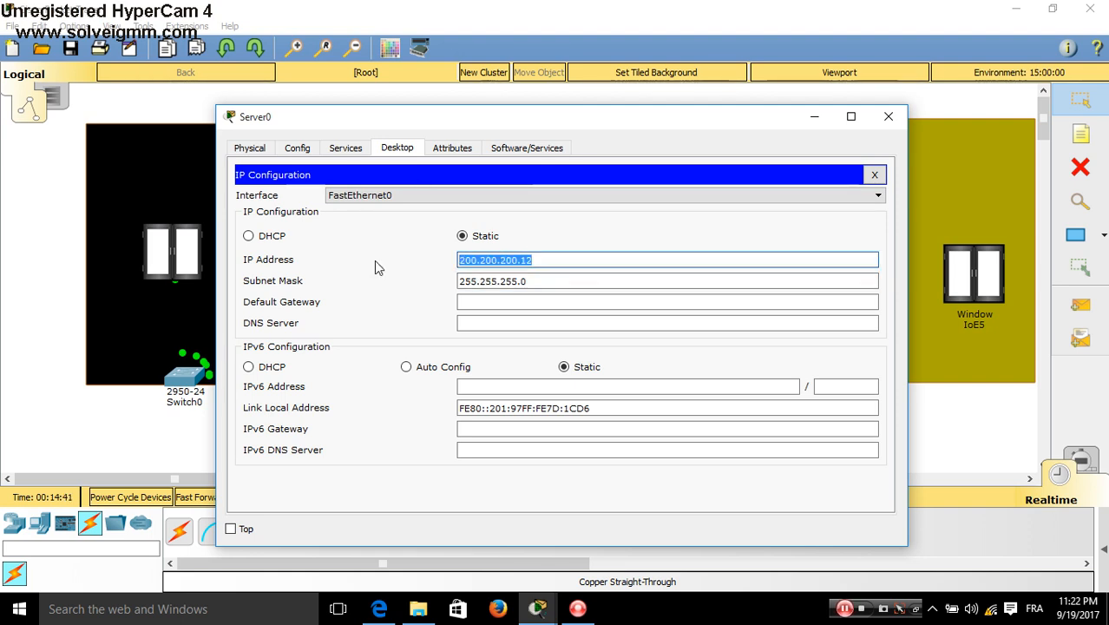
pyautogui.click(551, 301)
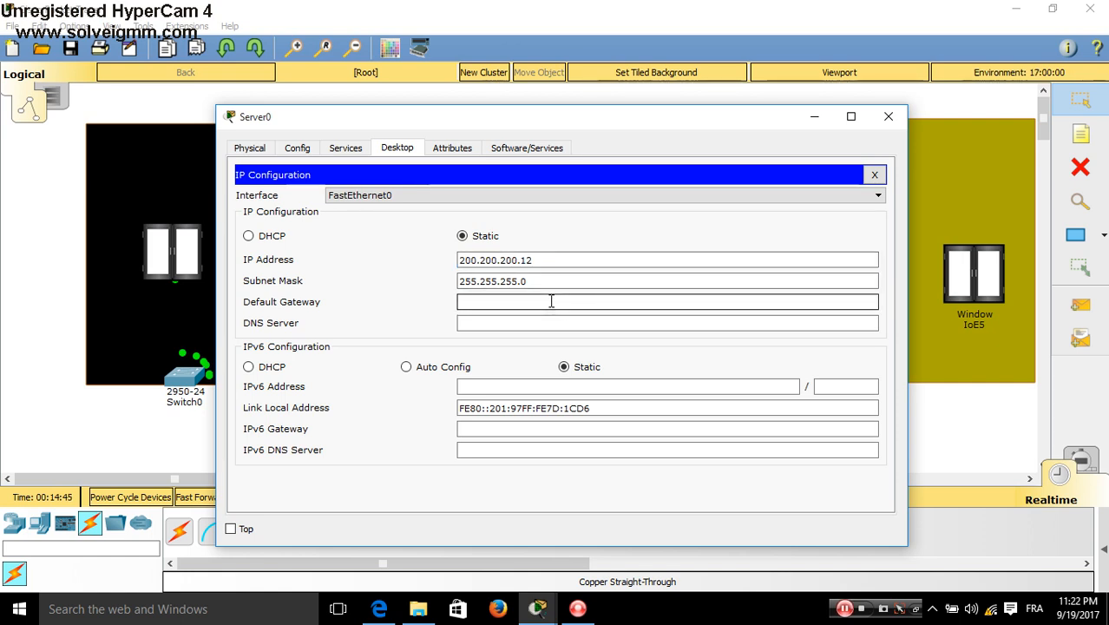
pyautogui.hotkey('ctrl', 'v')
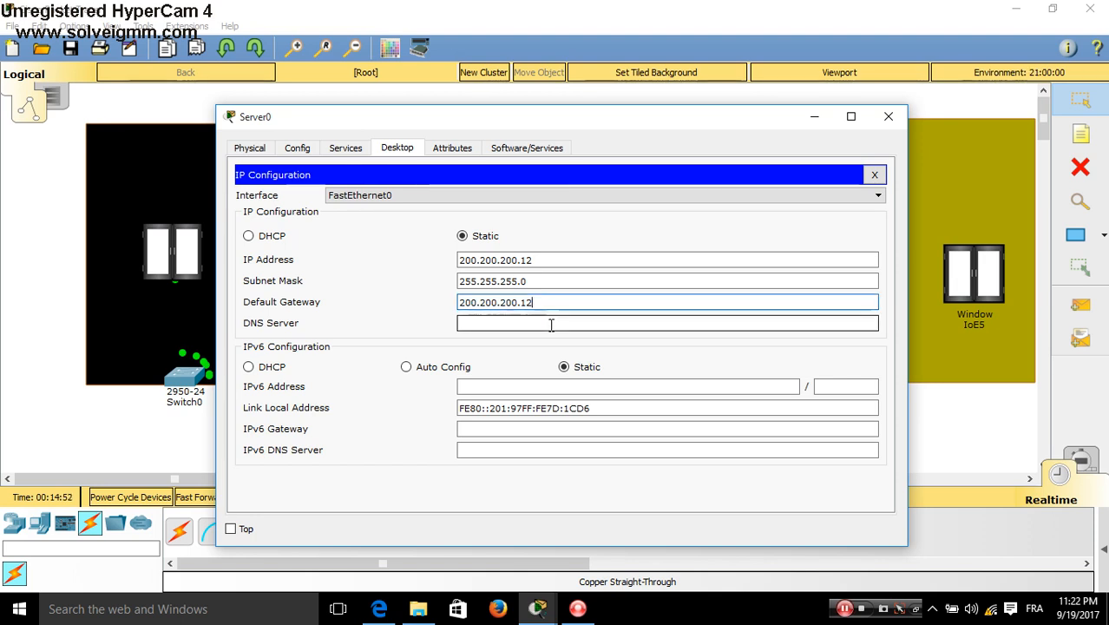
pyautogui.click(551, 325)
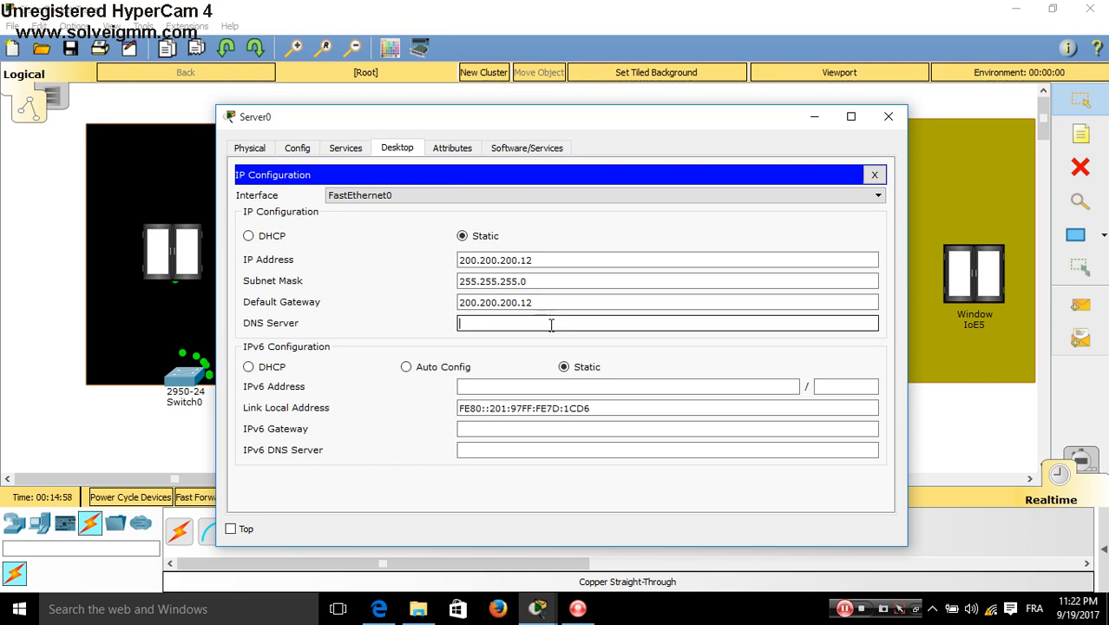
pyautogui.hotkey('ctrl', 'v')
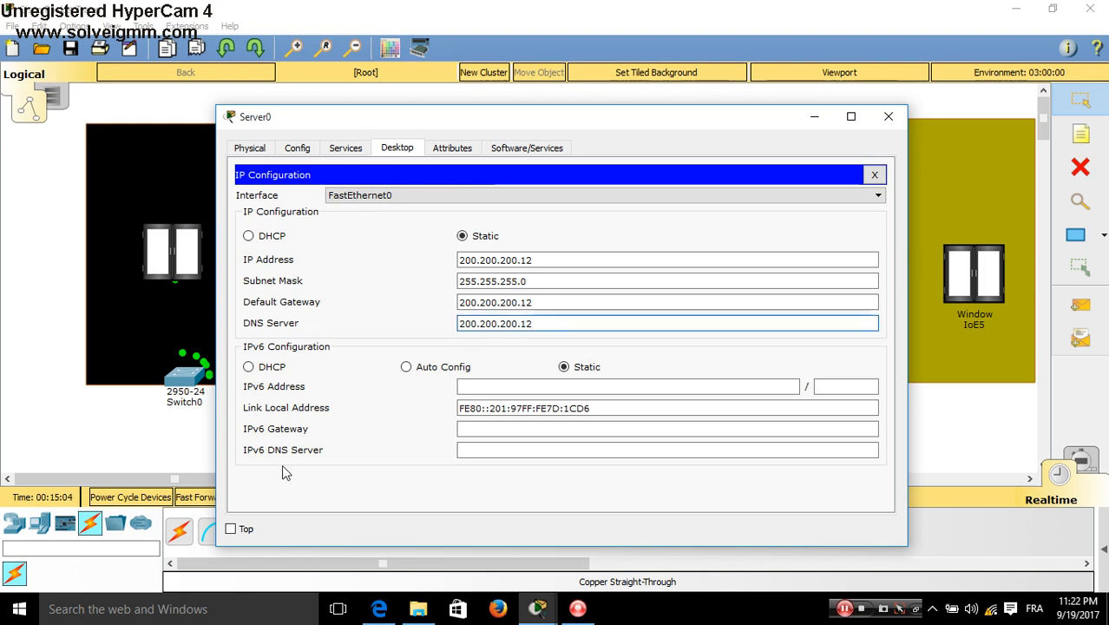
pyautogui.click(231, 529)
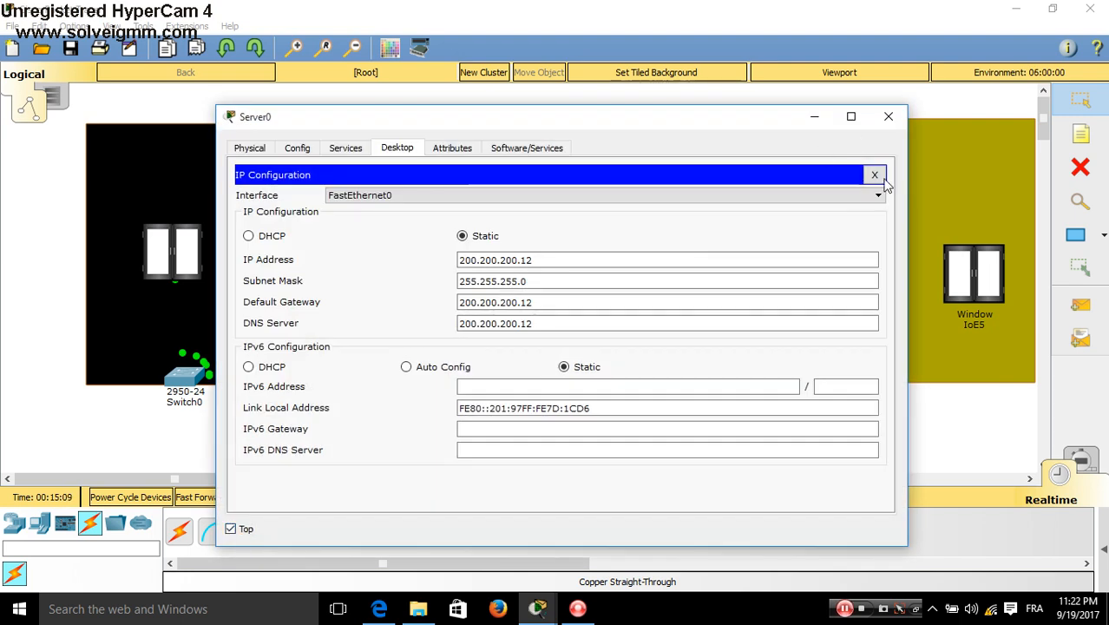
pyautogui.click(876, 177)
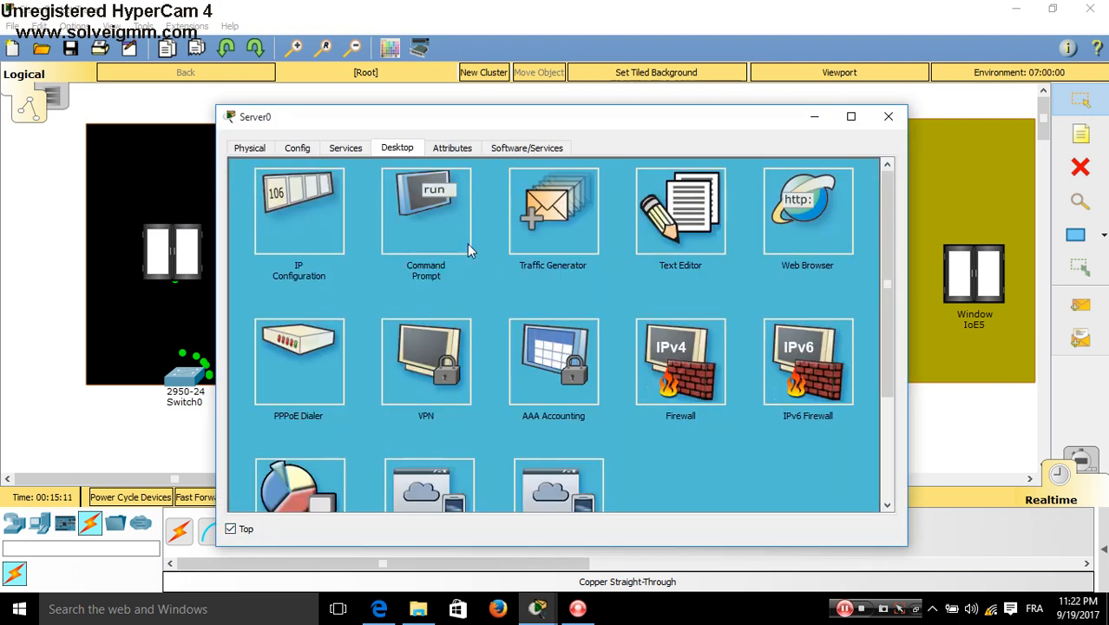
# Check Server0's addressing with ipconfig, then close the Command Prompt and Server0's window
pyautogui.click(436, 229)
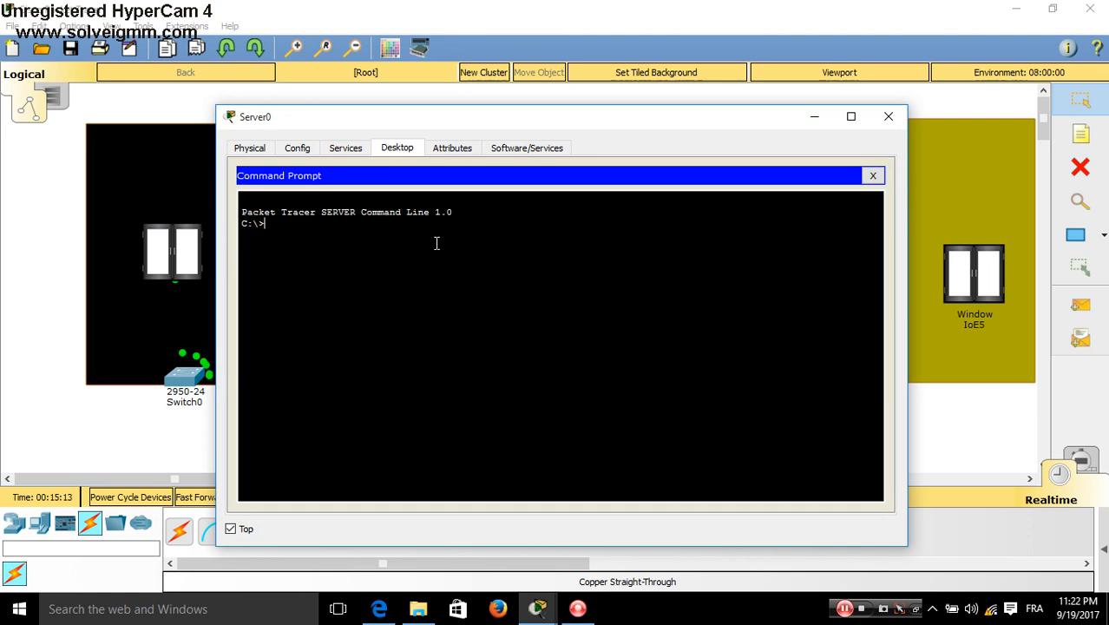
pyautogui.write('ip')
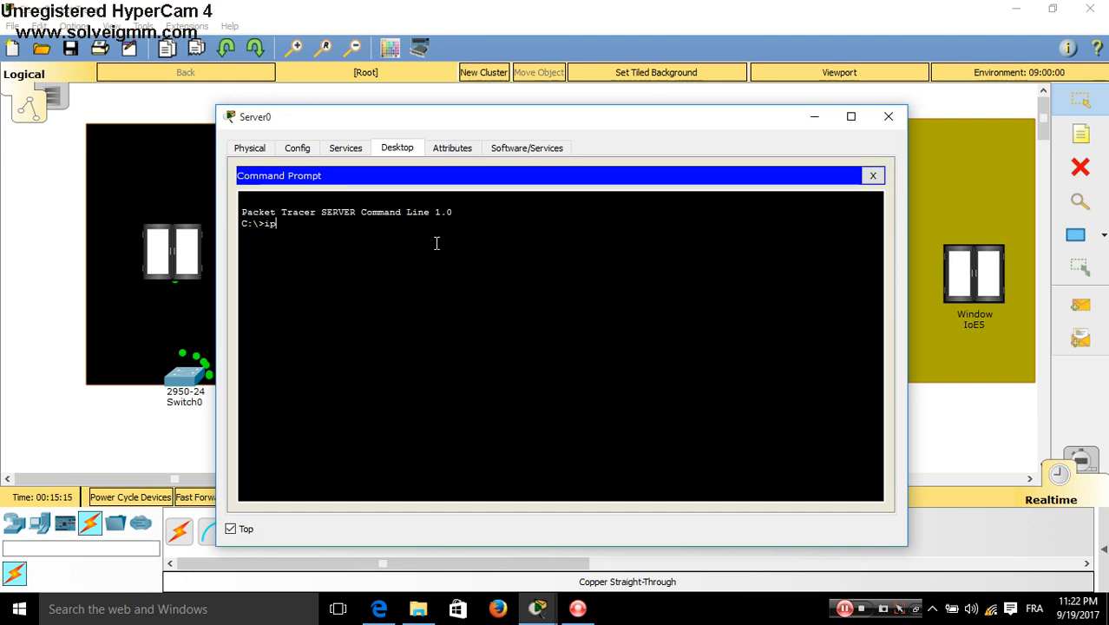
pyautogui.write('config')
pyautogui.press('Return')
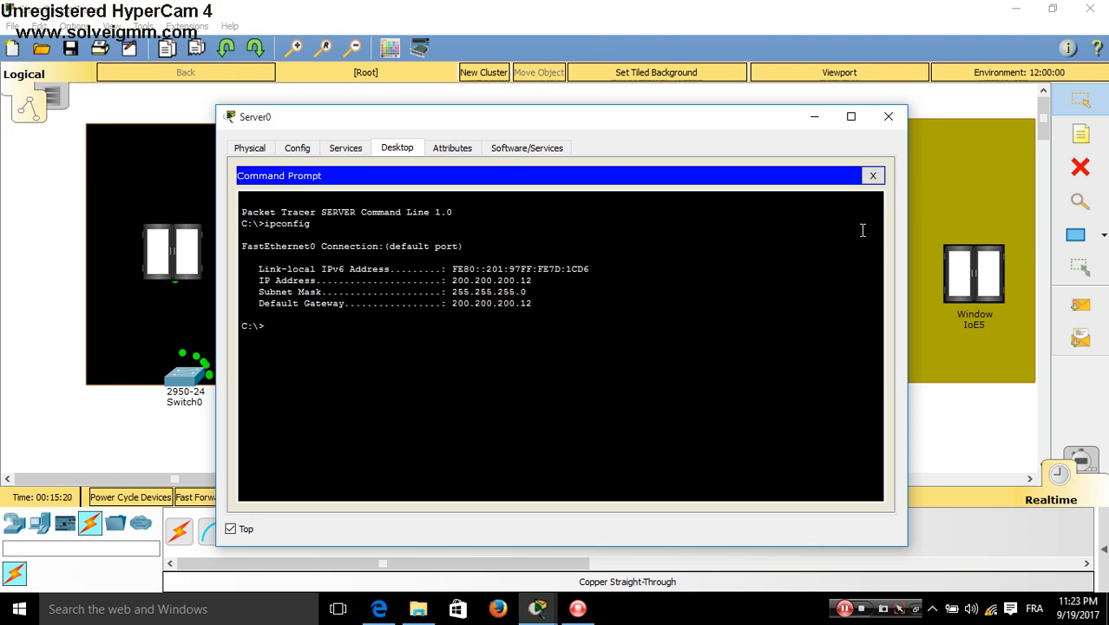
pyautogui.click(873, 177)
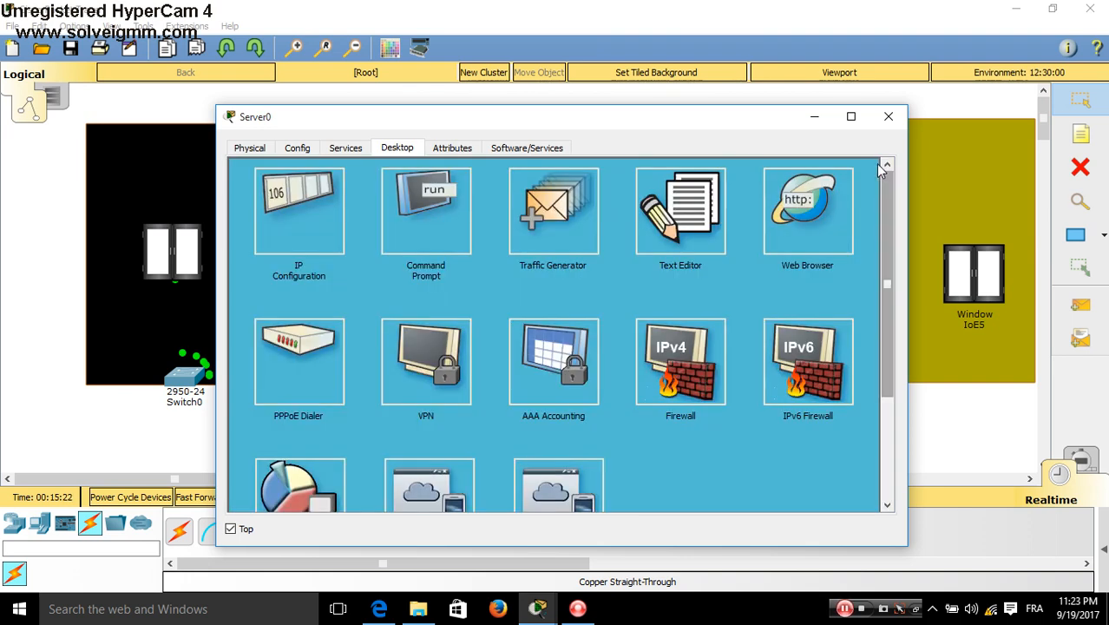
pyautogui.click(887, 118)
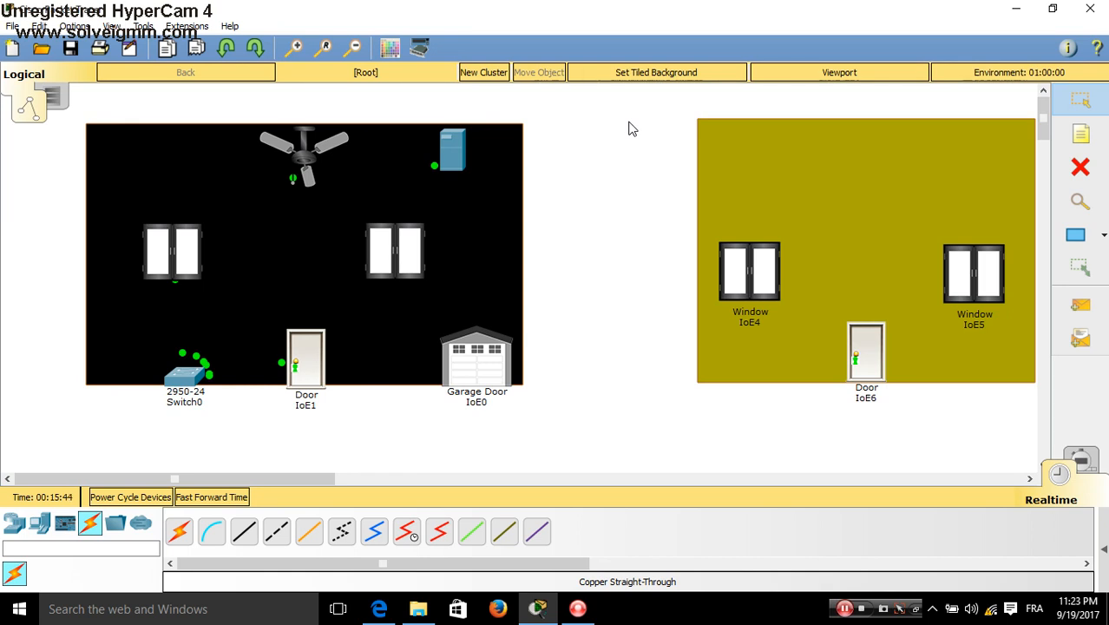
# Reopen Server0 from the black room to show its Desktop applications
pyautogui.click(452, 154)
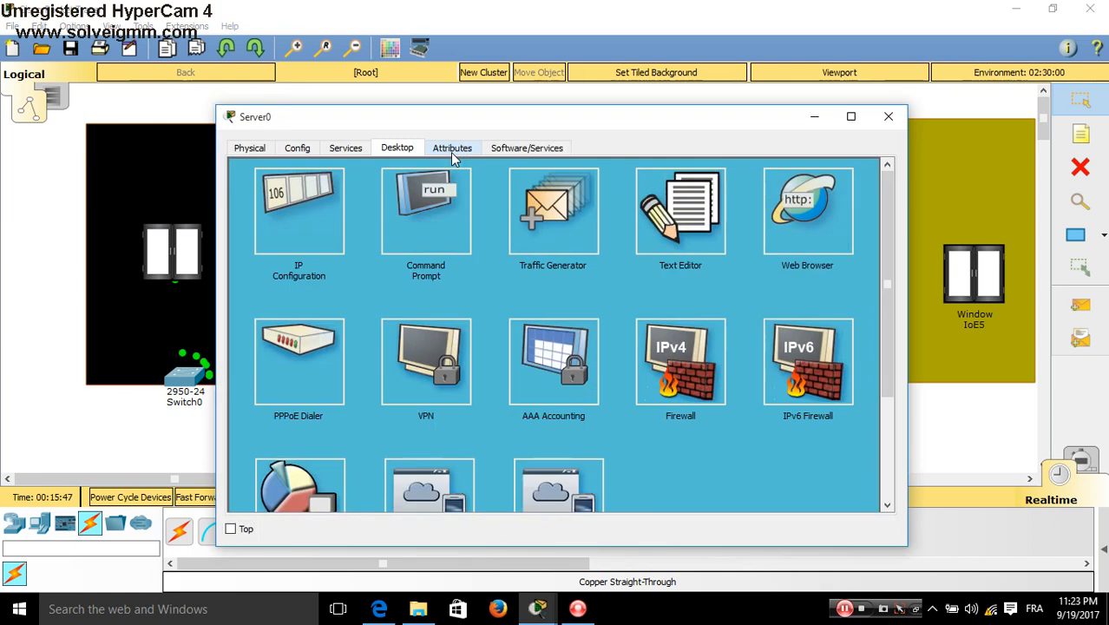
# In Server0's DHCP service, set the default gateway and DNS server to 200.200.200.12
pyautogui.click(359, 152)
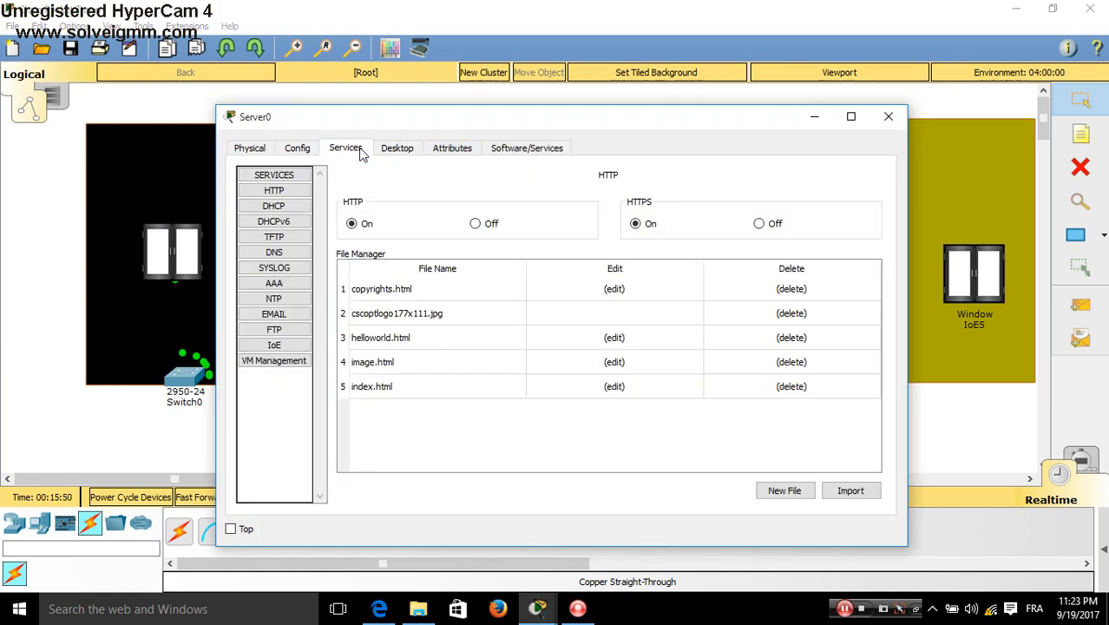
pyautogui.click(274, 206)
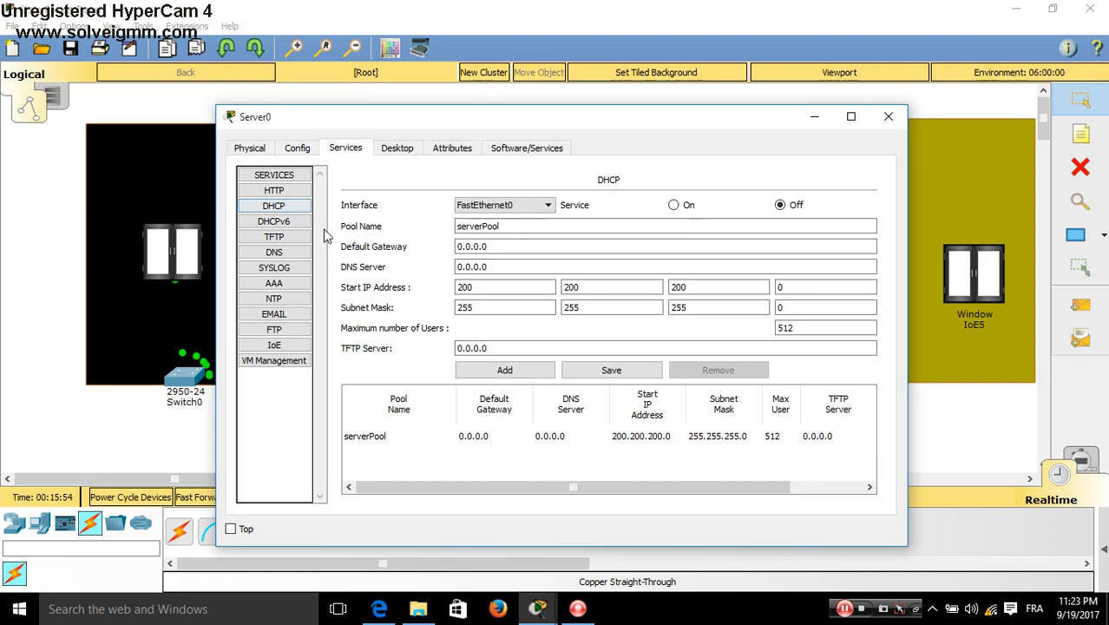
pyautogui.click(535, 248)
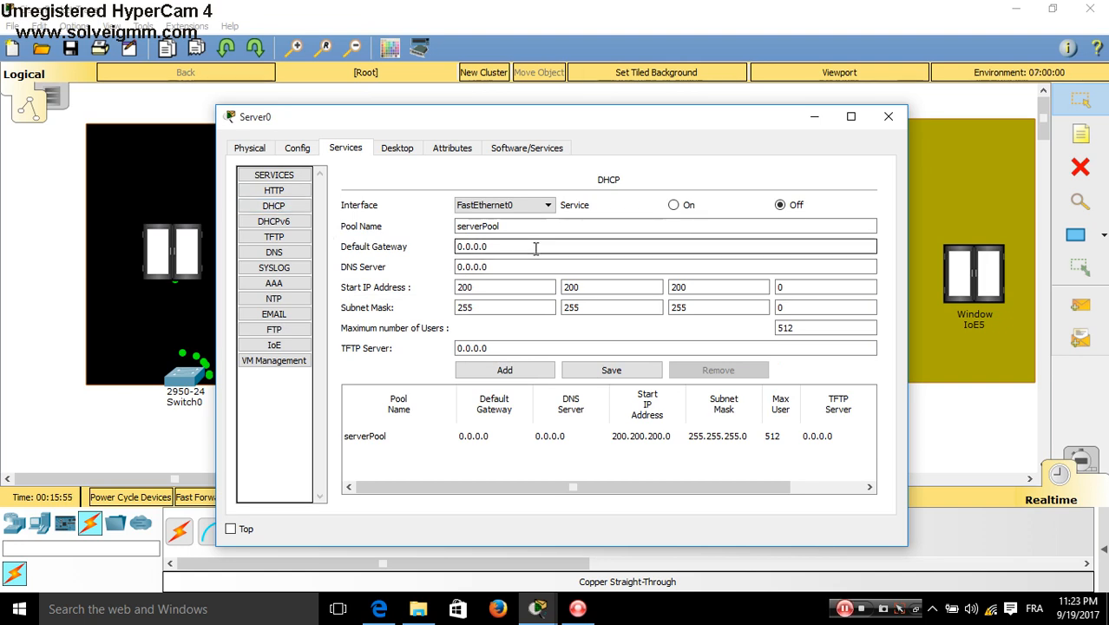
pyautogui.doubleClick(468, 249)
pyautogui.hotkey('ctrl', 'v')
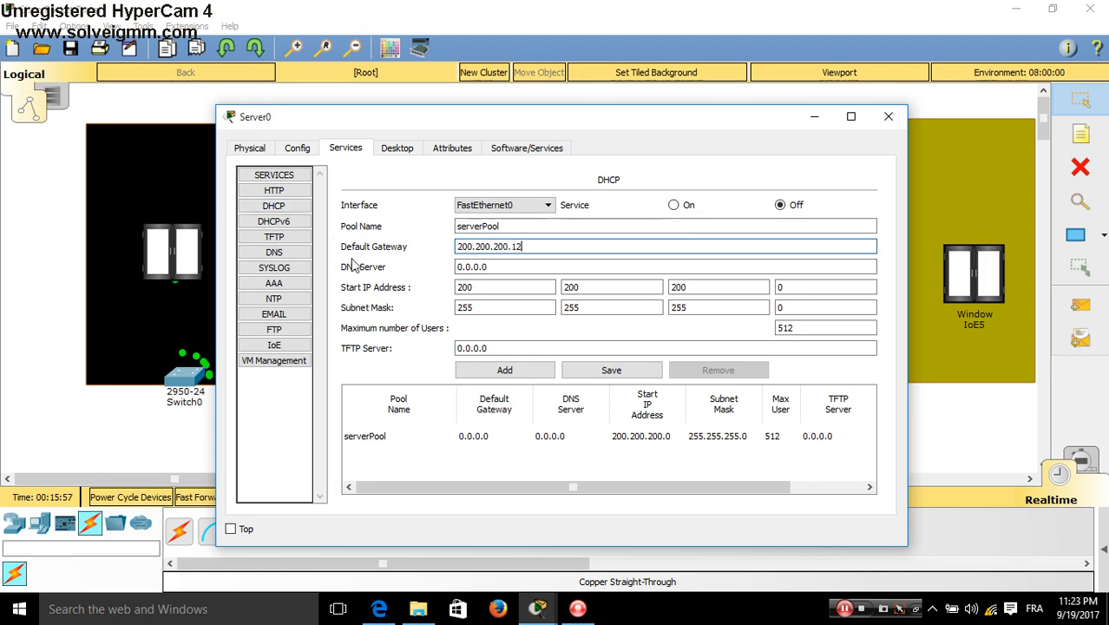
pyautogui.click(491, 267)
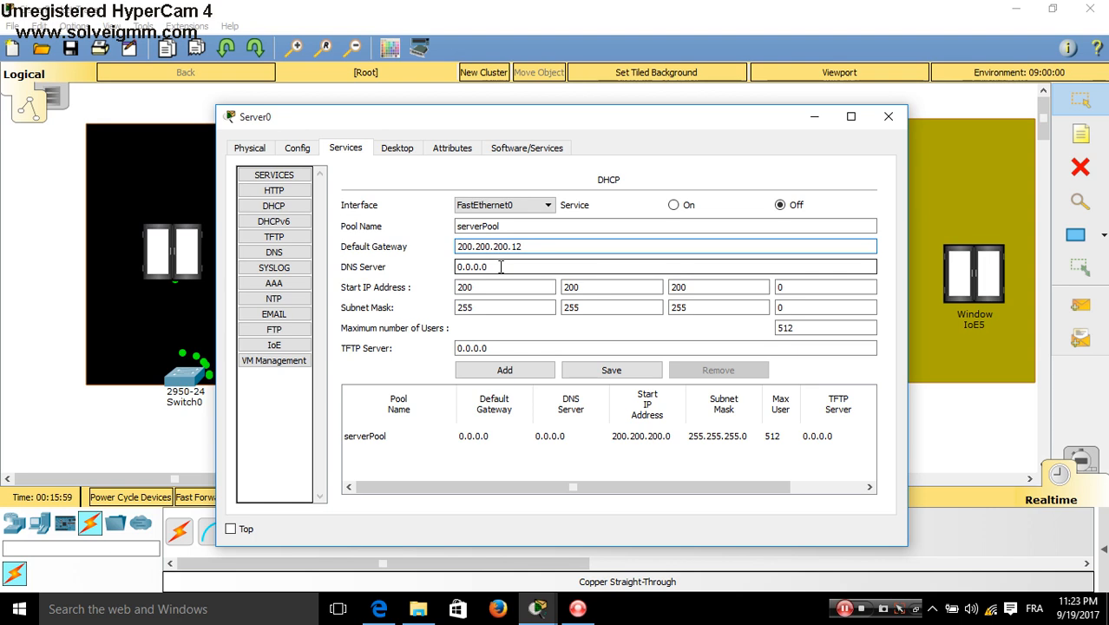
pyautogui.hotkey('ctrl', 'a')
pyautogui.hotkey('ctrl', 'v')
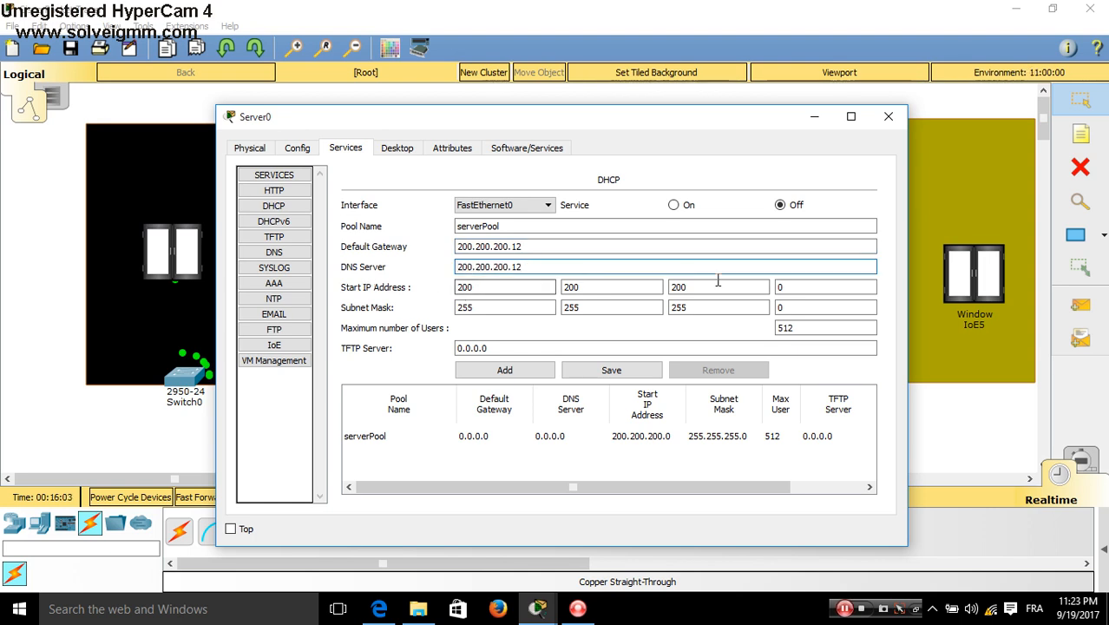
# Set the pool's start address to 200.200.200.155 and maximum users to 12
pyautogui.click(809, 287)
pyautogui.hotkey('ctrl', 'a')
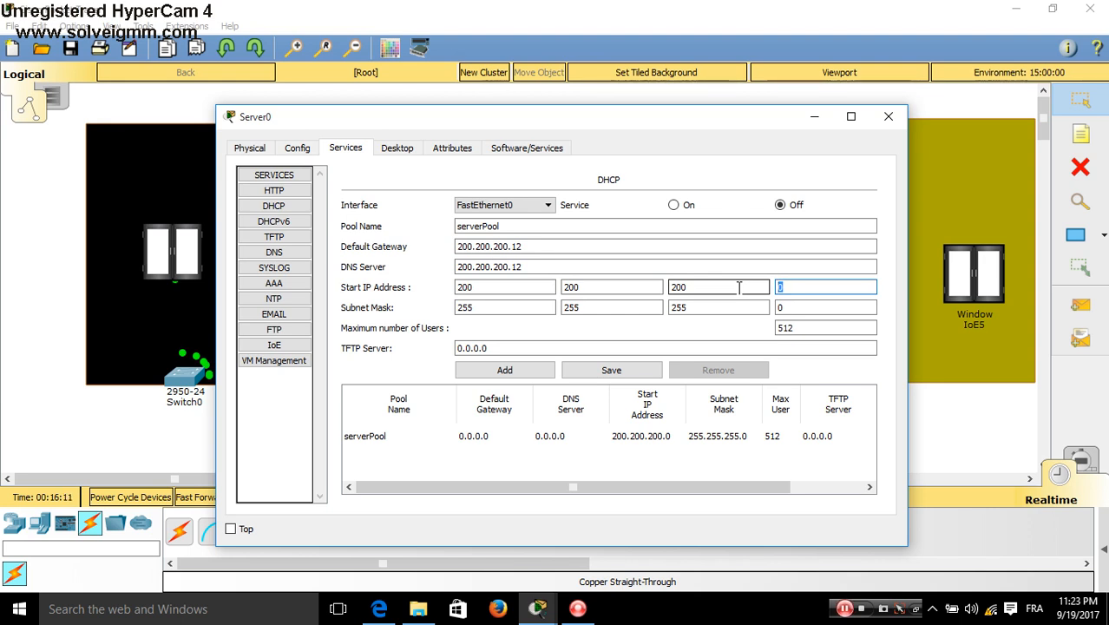
pyautogui.write('8')
pyautogui.press('BackSpace')
pyautogui.write('155')
pyautogui.press('Tab')
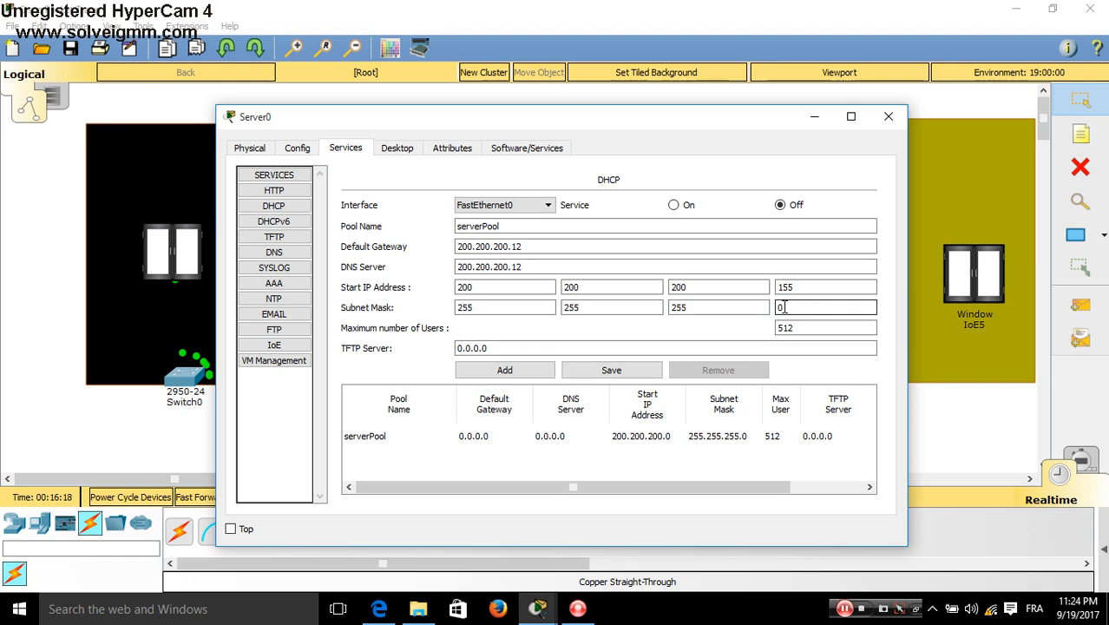
pyautogui.doubleClick(778, 309)
pyautogui.write('200')
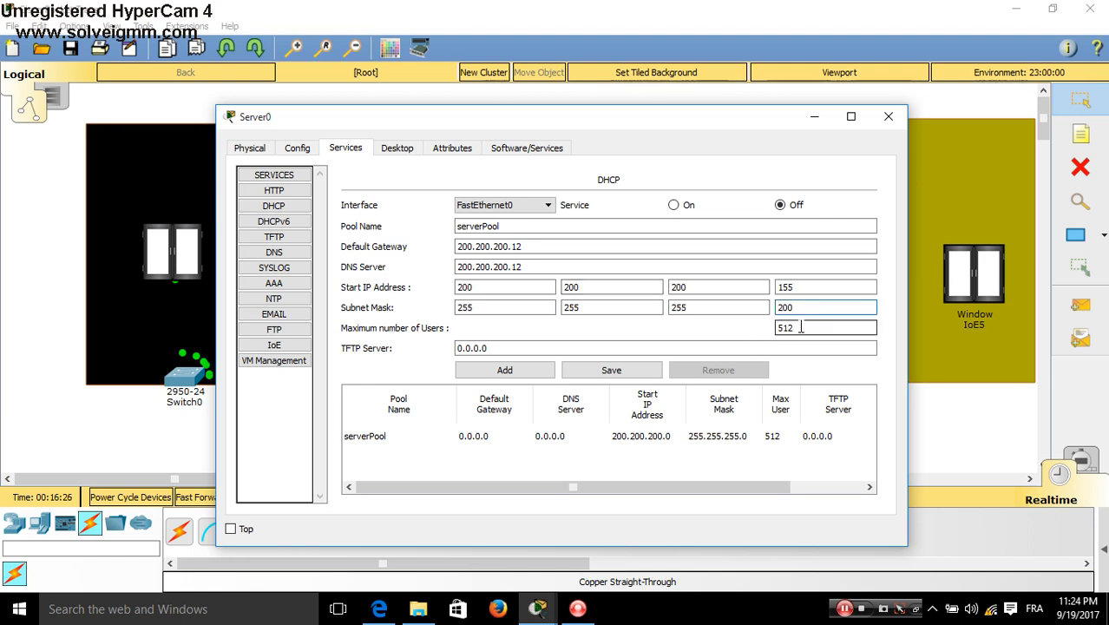
pyautogui.press('BackSpace')
pyautogui.press('BackSpace')
pyautogui.press('BackSpace')
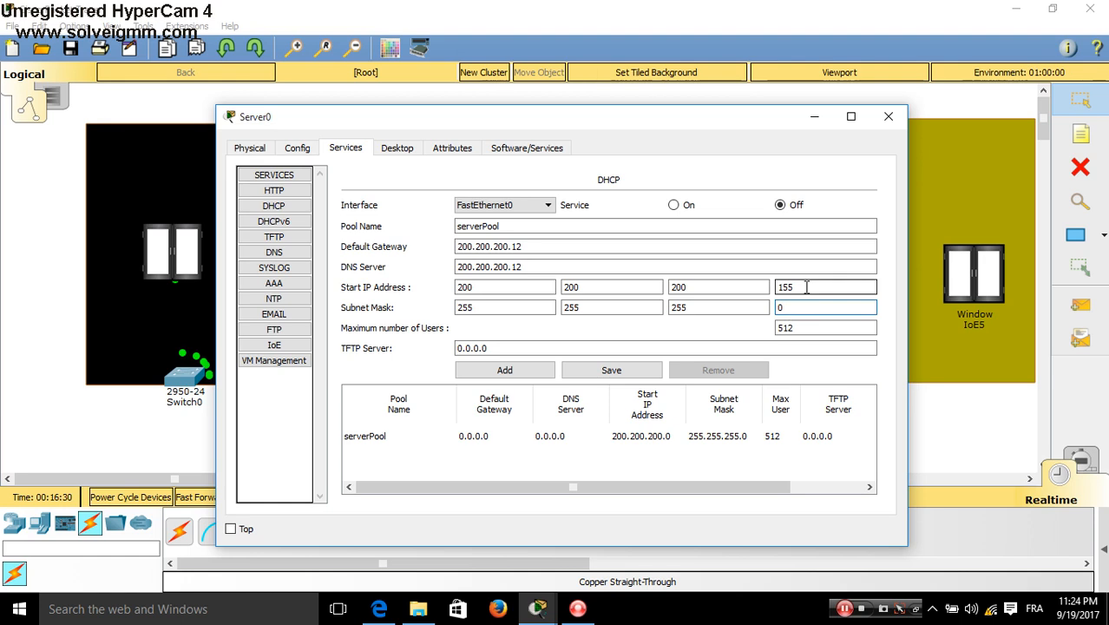
pyautogui.click(800, 328)
pyautogui.moveTo(800, 328); pyautogui.dragTo(760, 326)
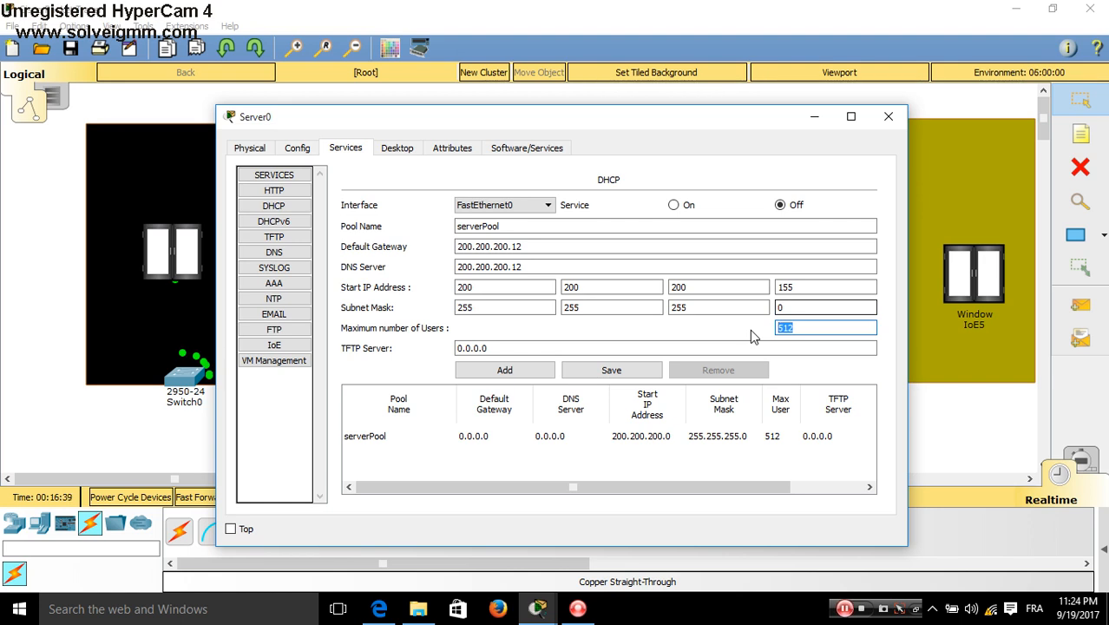
pyautogui.write('12')
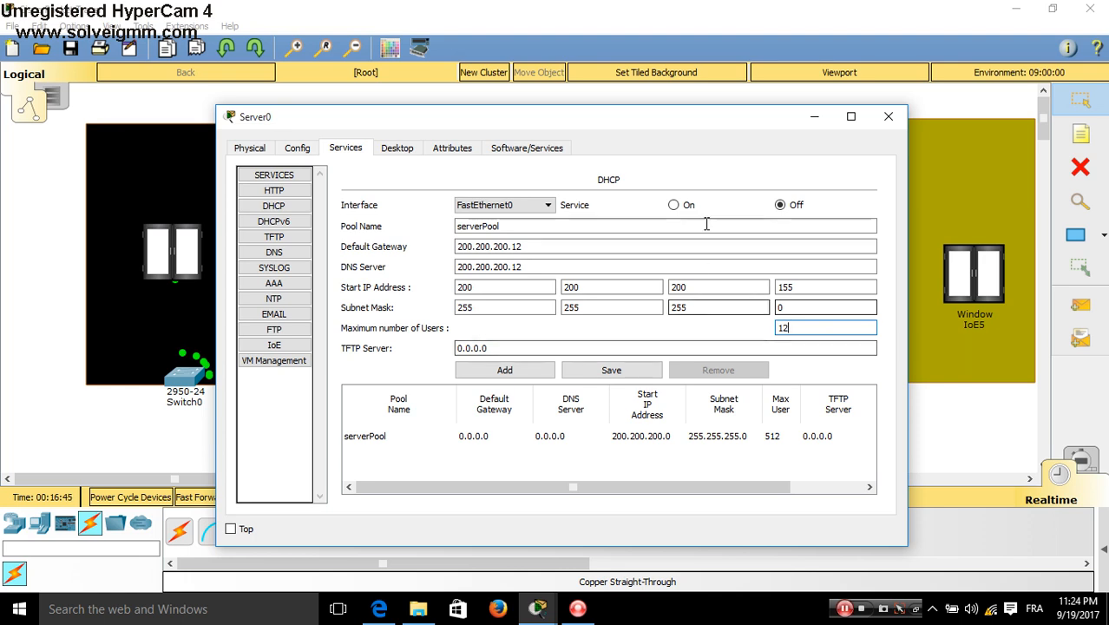
# Turn the DHCP service on, save serverPool, and close Server0's window
pyautogui.click(674, 207)
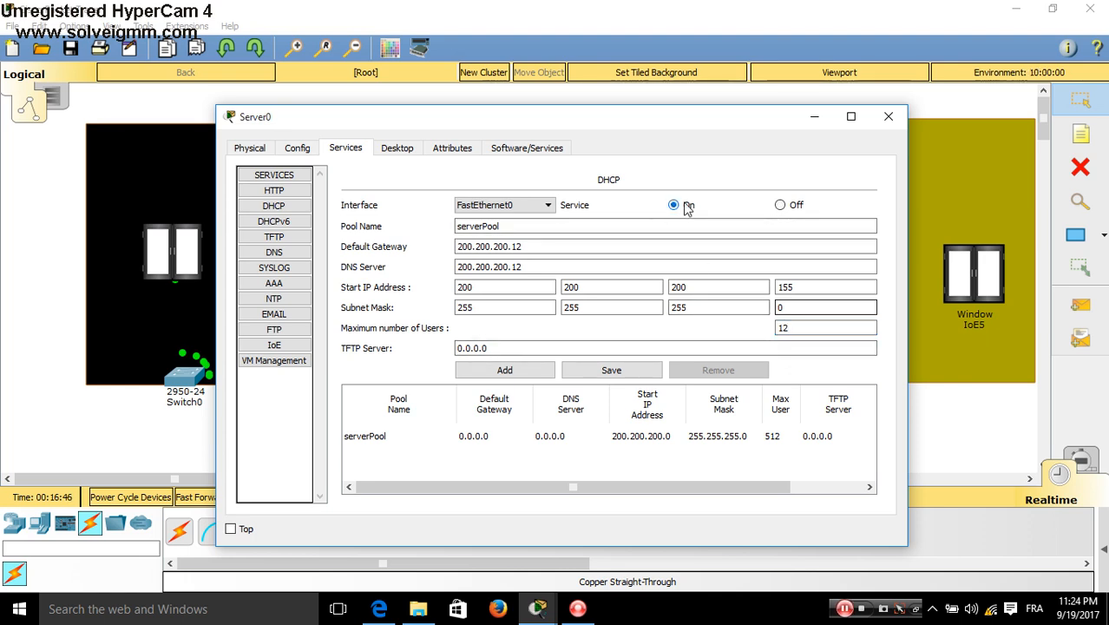
pyautogui.click(611, 371)
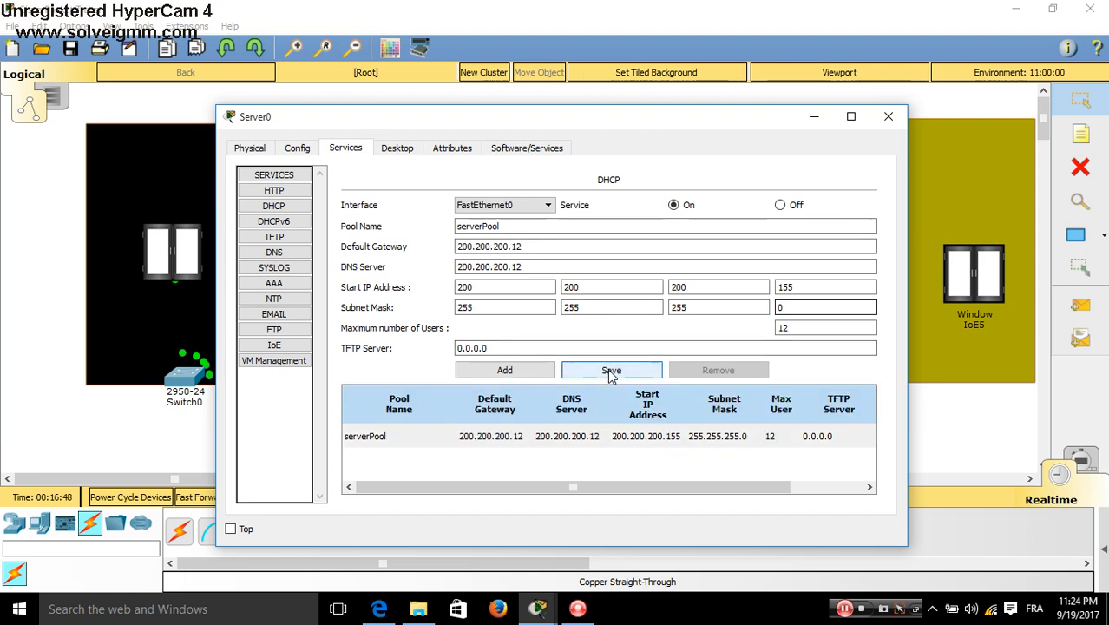
pyautogui.click(590, 445)
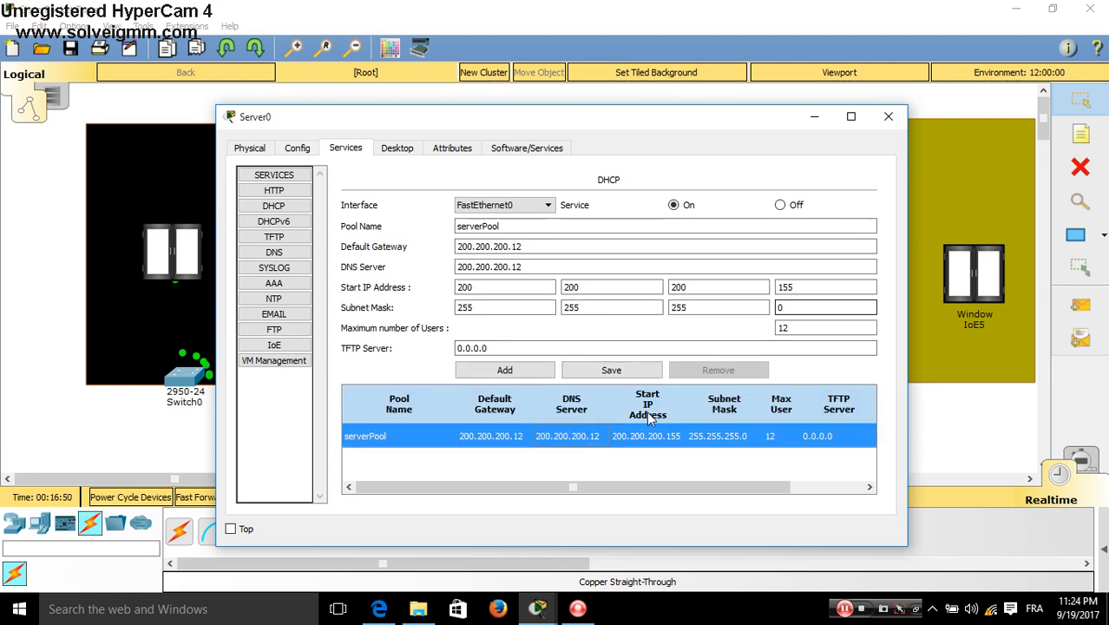
pyautogui.click(896, 126)
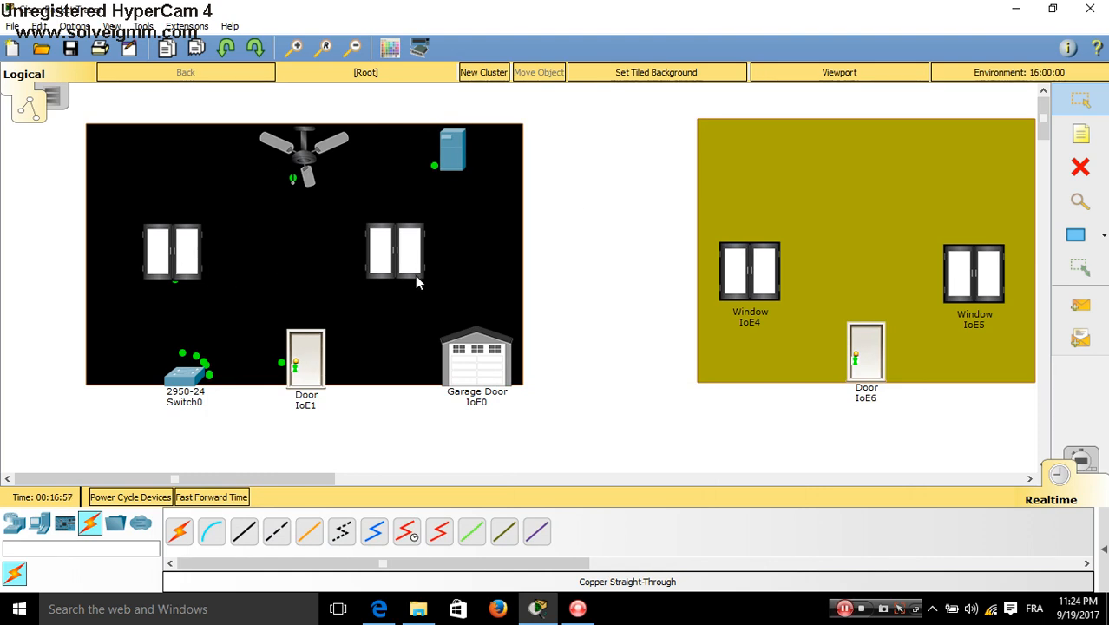
# Switch Door IoE1 and Garage Door IoE0 to DHCP addressing on FastEthernet0
pyautogui.moveTo(417, 282)
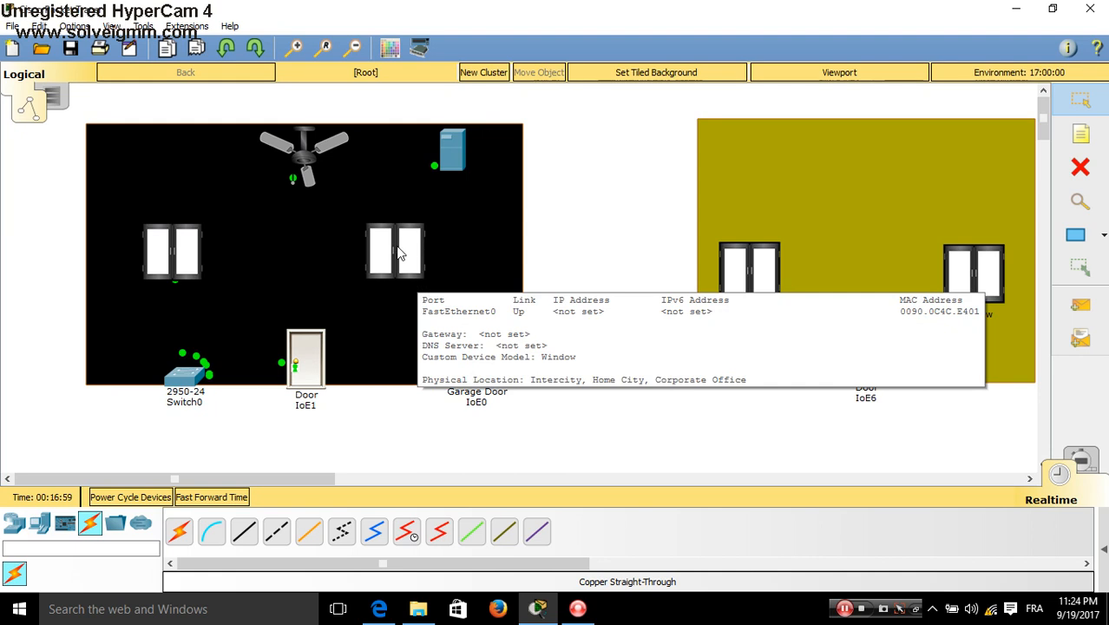
pyautogui.click(316, 369)
pyautogui.click(372, 149)
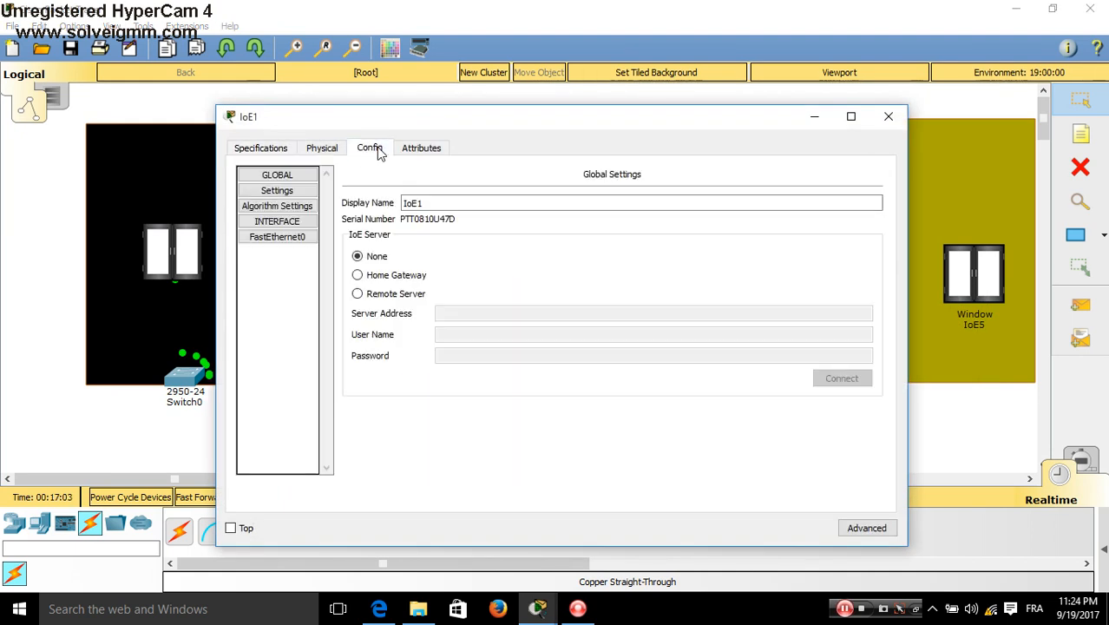
pyautogui.click(277, 240)
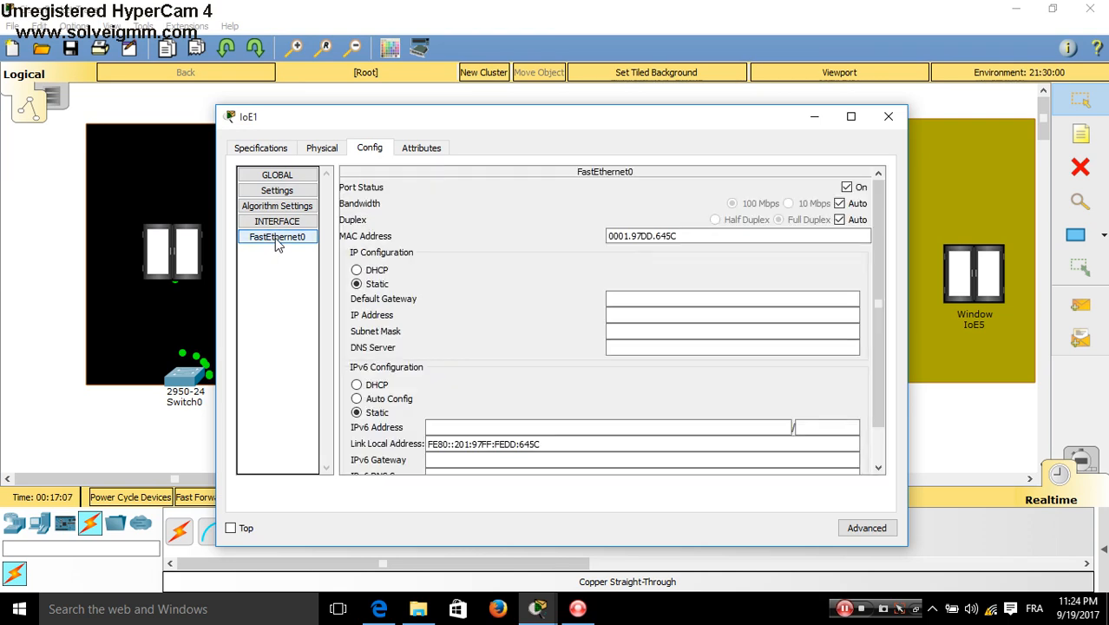
pyautogui.click(380, 272)
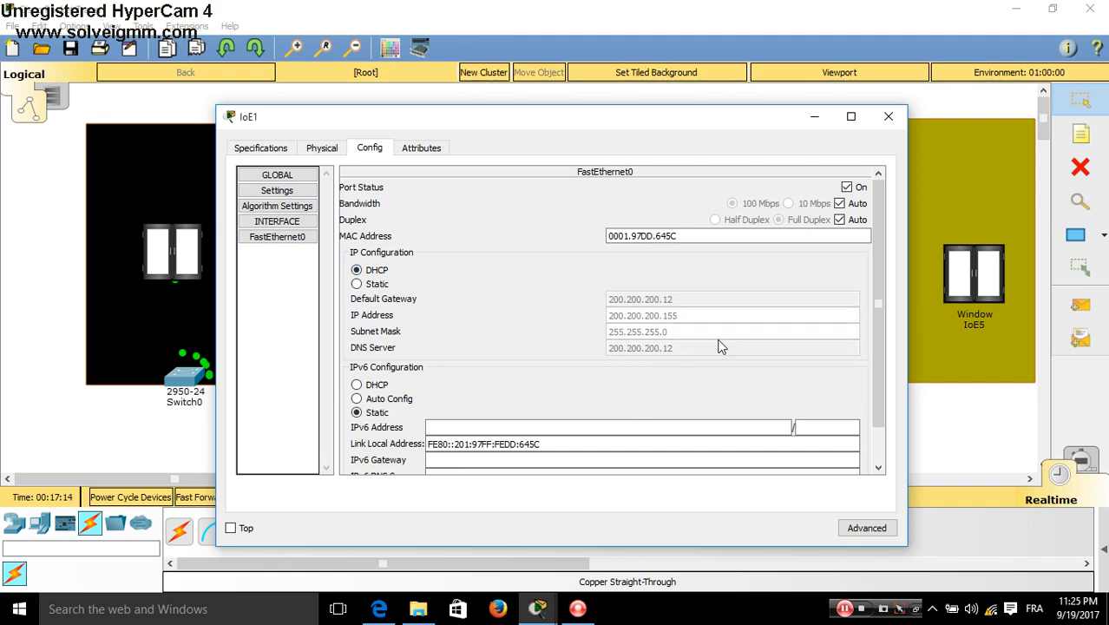
pyautogui.click(887, 119)
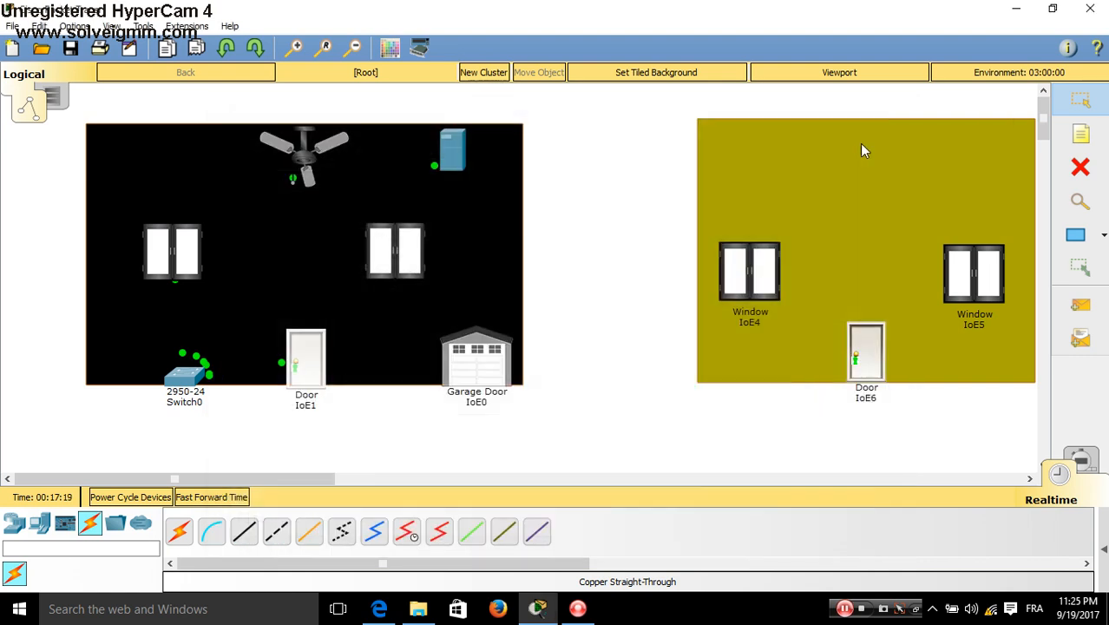
pyautogui.click(477, 352)
pyautogui.click(380, 151)
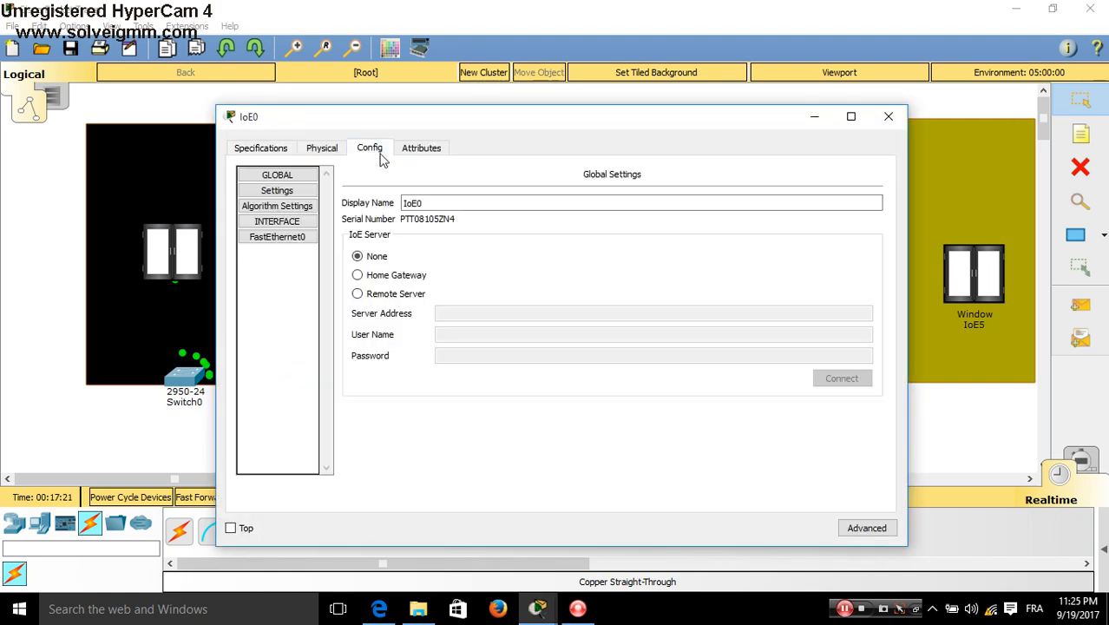
pyautogui.click(282, 237)
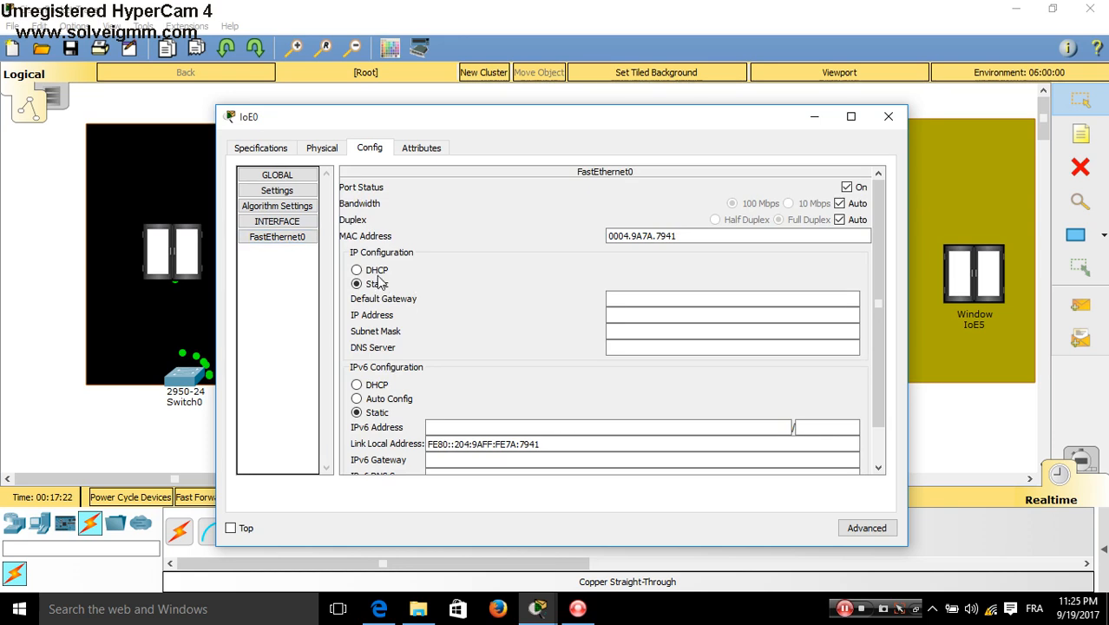
pyautogui.click(376, 272)
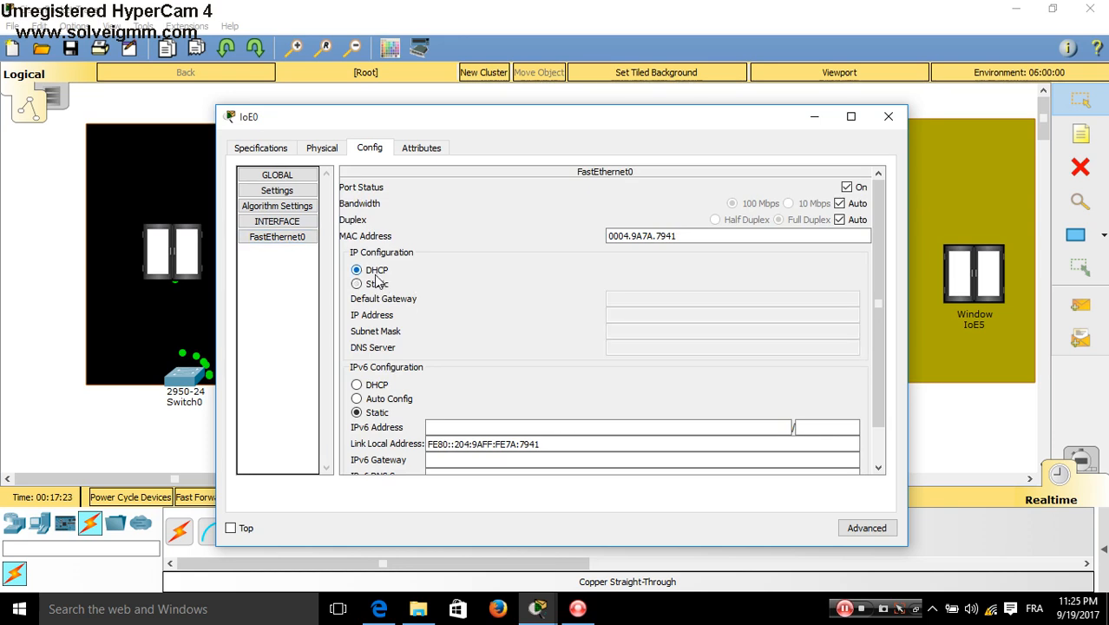
pyautogui.click(885, 122)
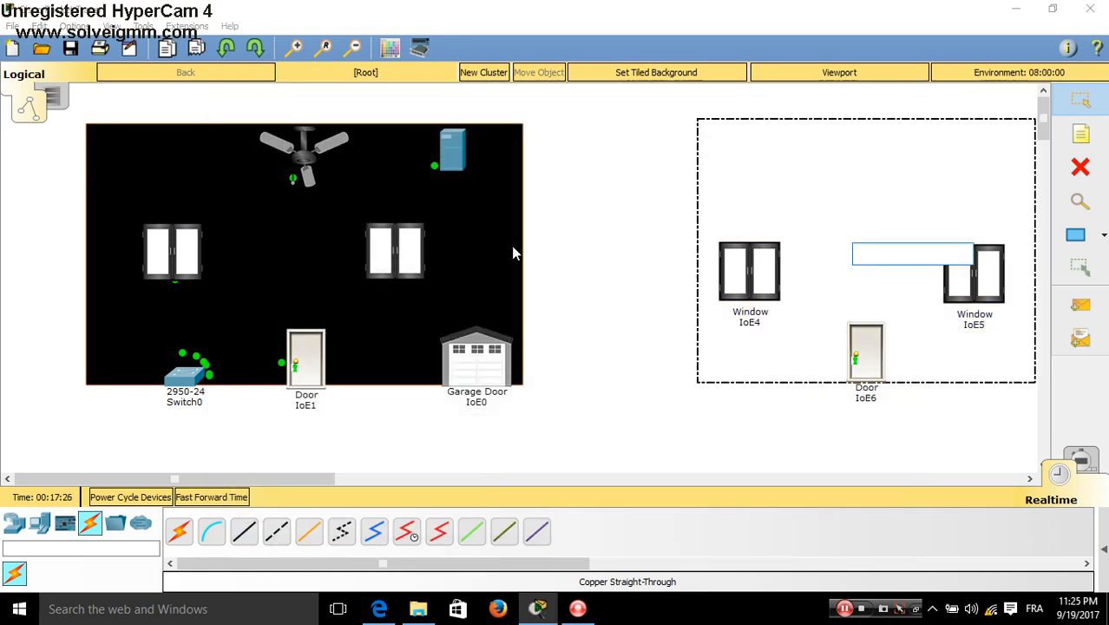
pyautogui.click(640, 269)
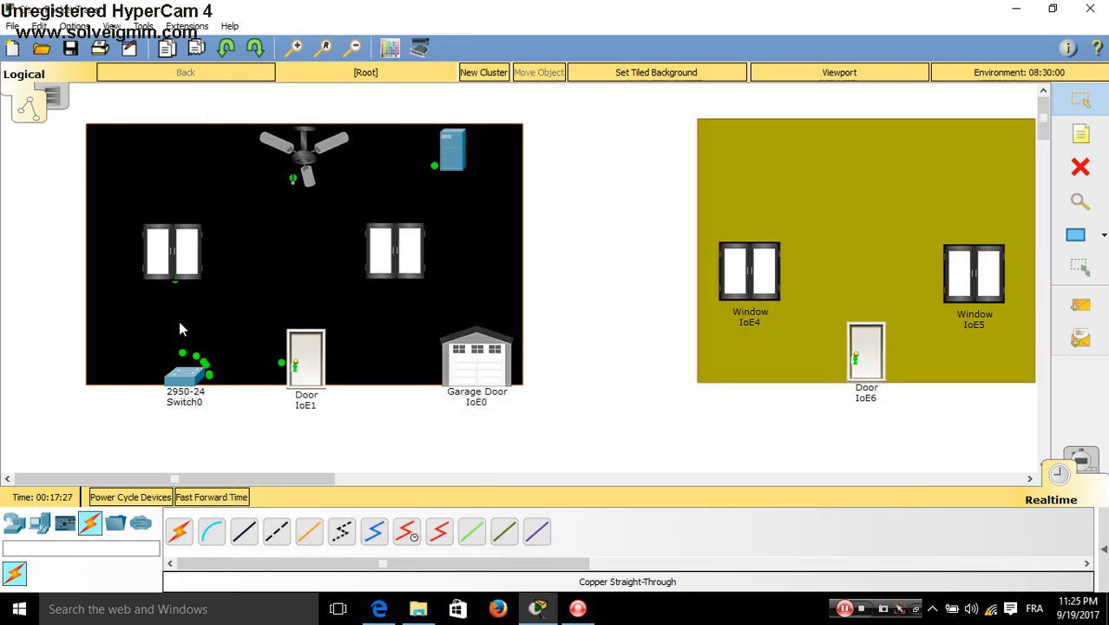
# Switch window IoE2 and ceiling fan IoE7 to DHCP addressing on FastEthernet0
pyautogui.click(187, 236)
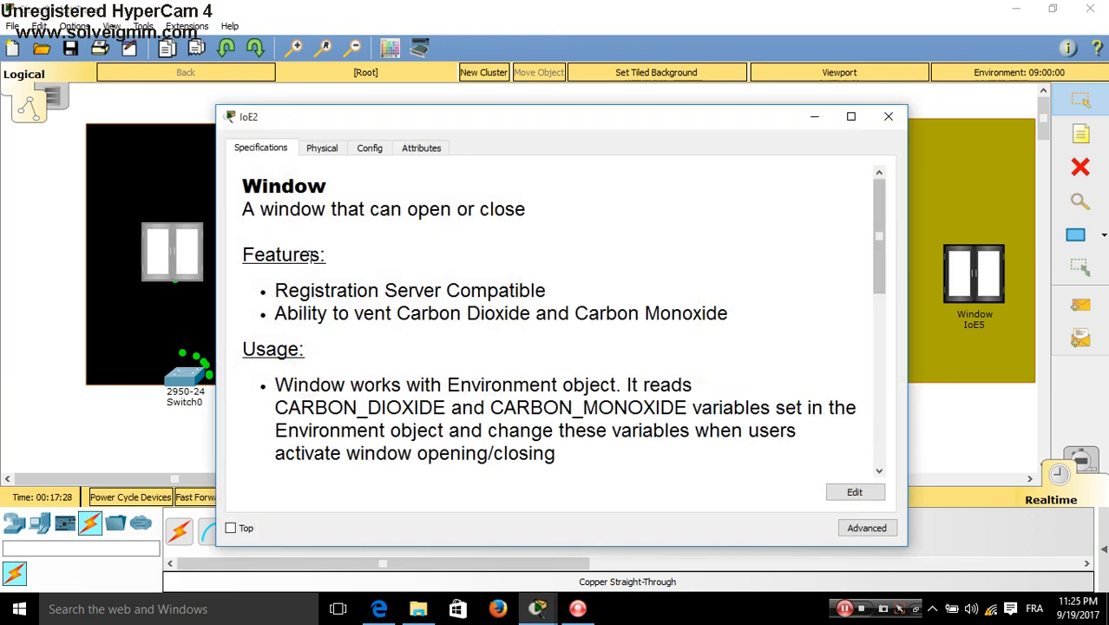
pyautogui.click(373, 148)
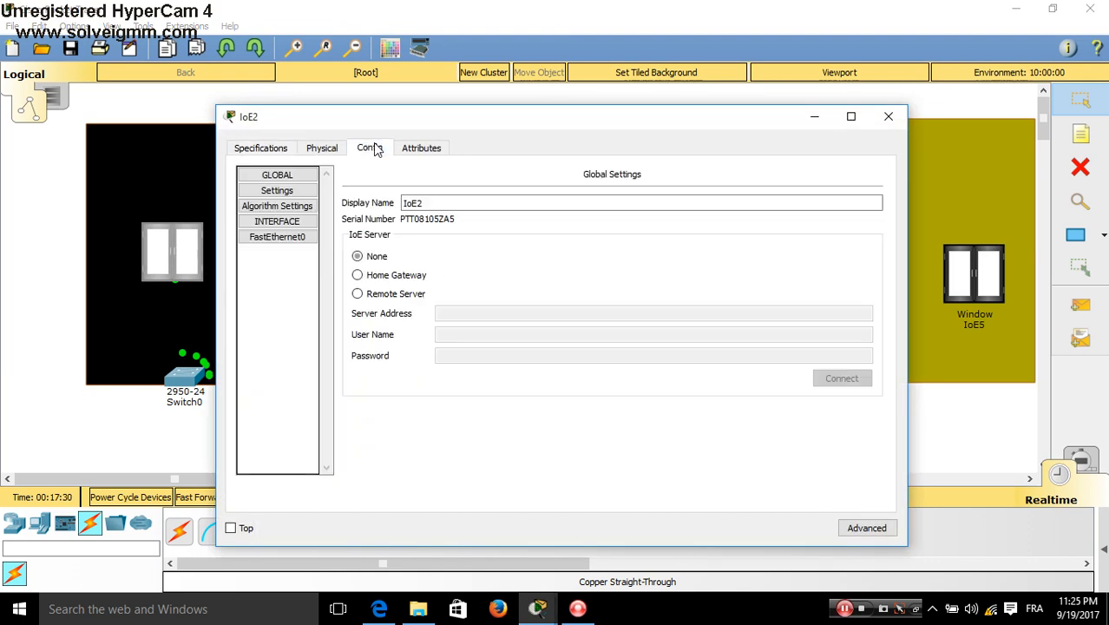
pyautogui.click(286, 243)
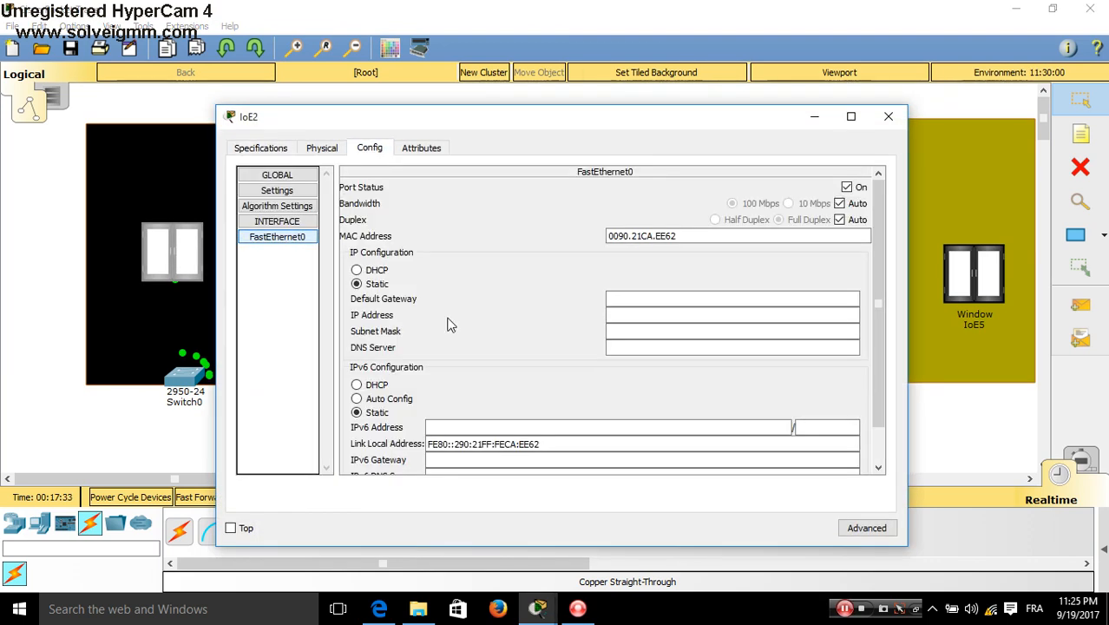
pyautogui.click(371, 272)
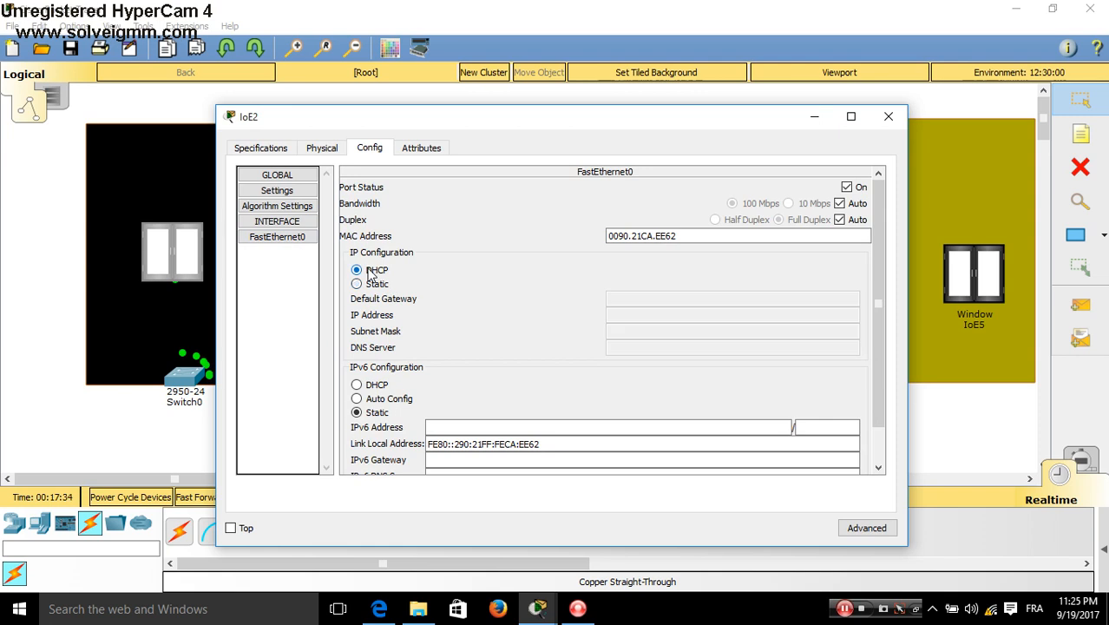
pyautogui.click(888, 118)
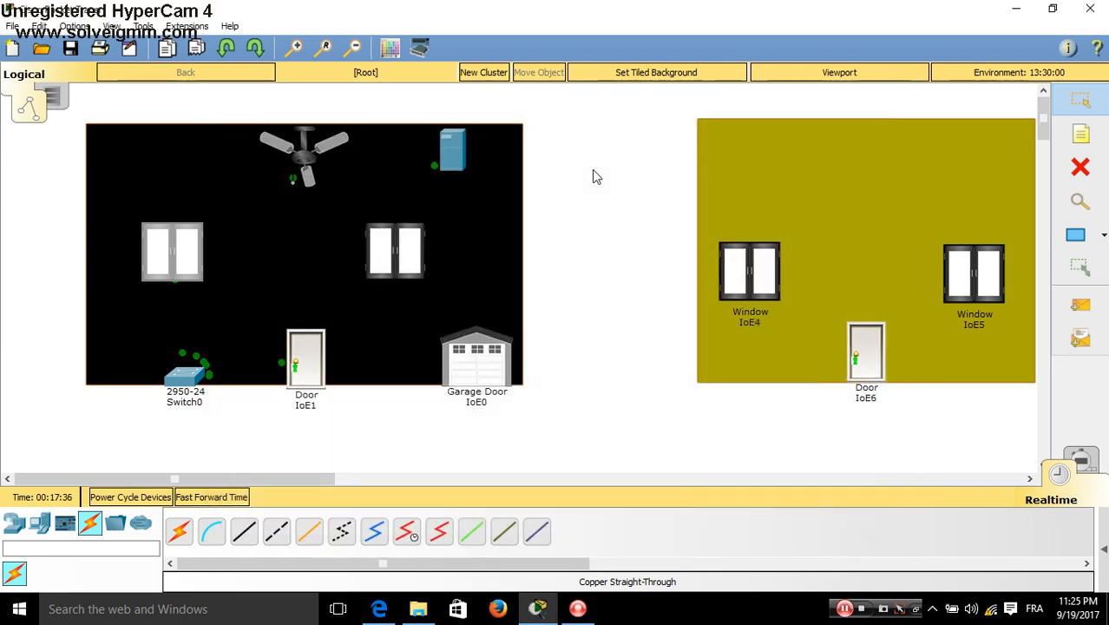
pyautogui.click(305, 158)
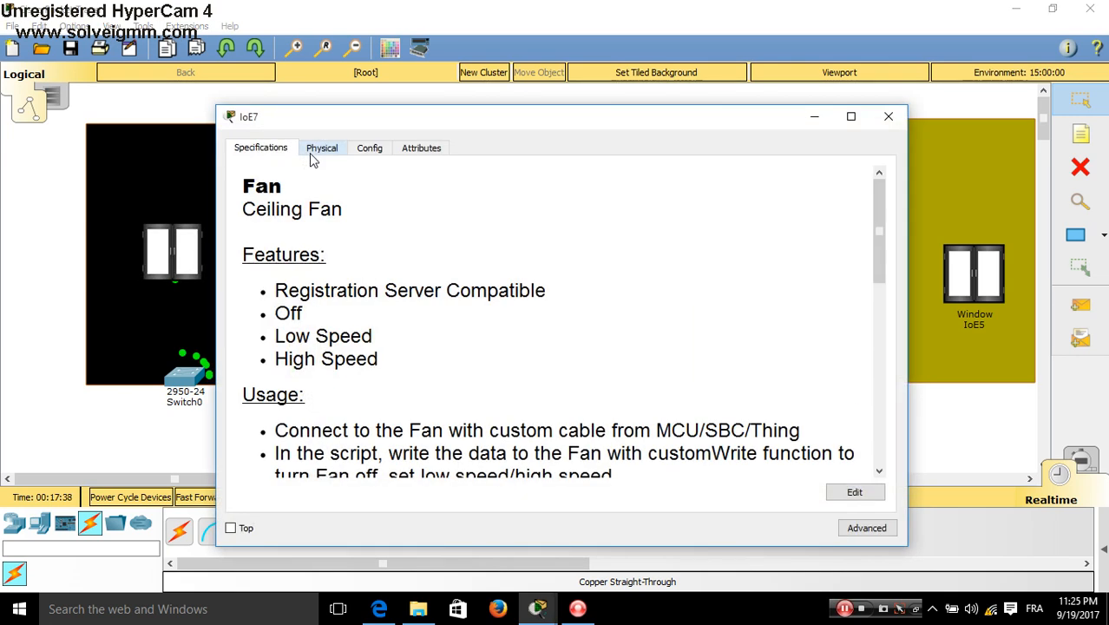
pyautogui.click(377, 147)
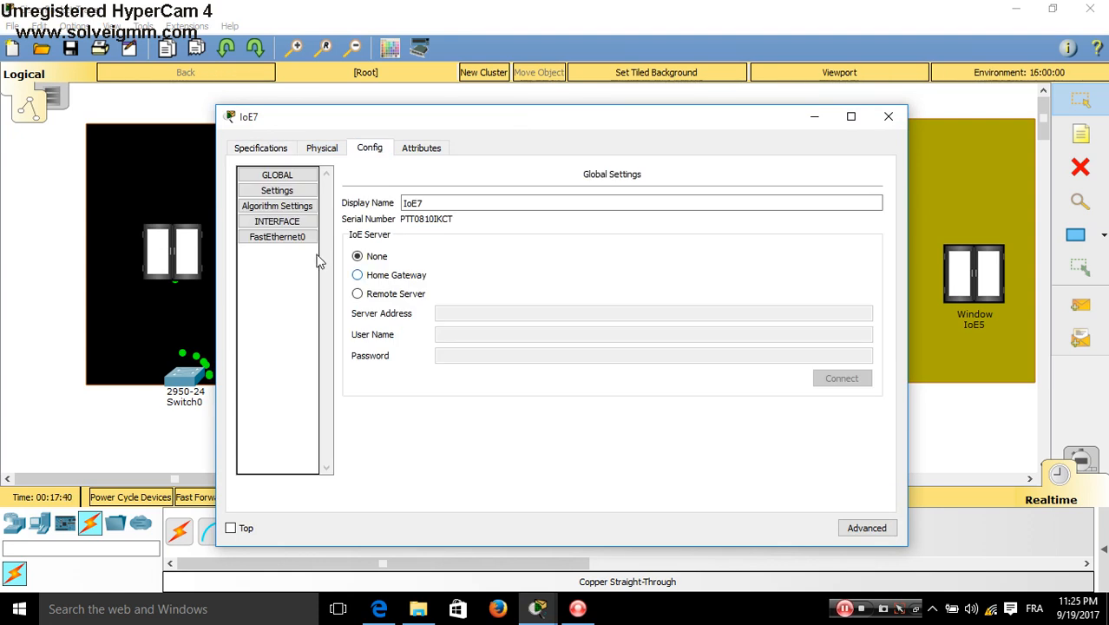
pyautogui.click(275, 238)
pyautogui.click(356, 270)
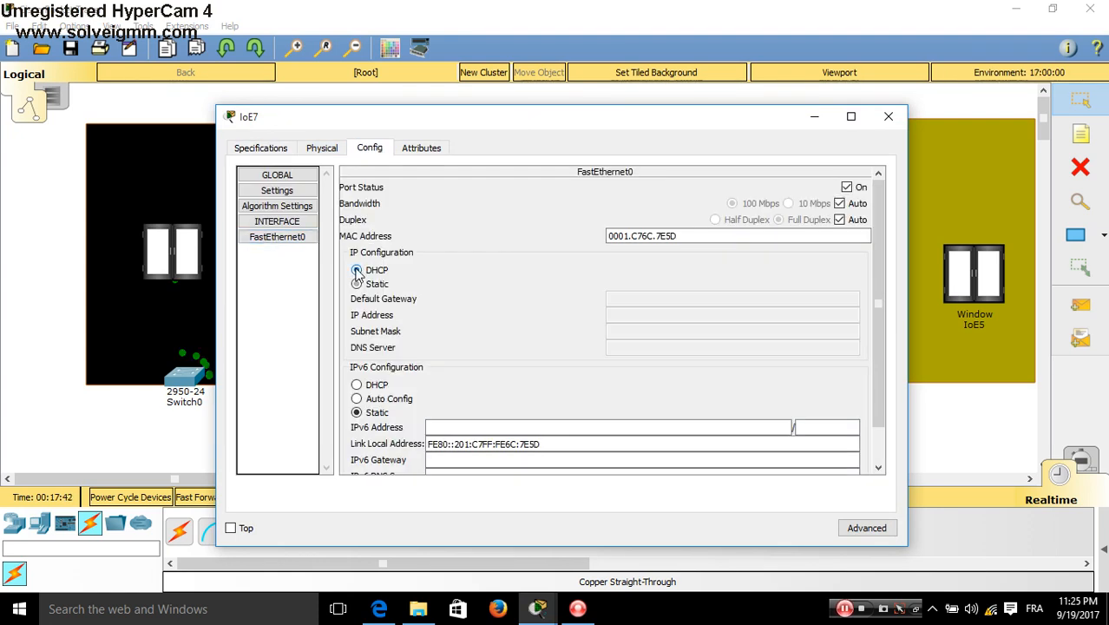
pyautogui.click(880, 121)
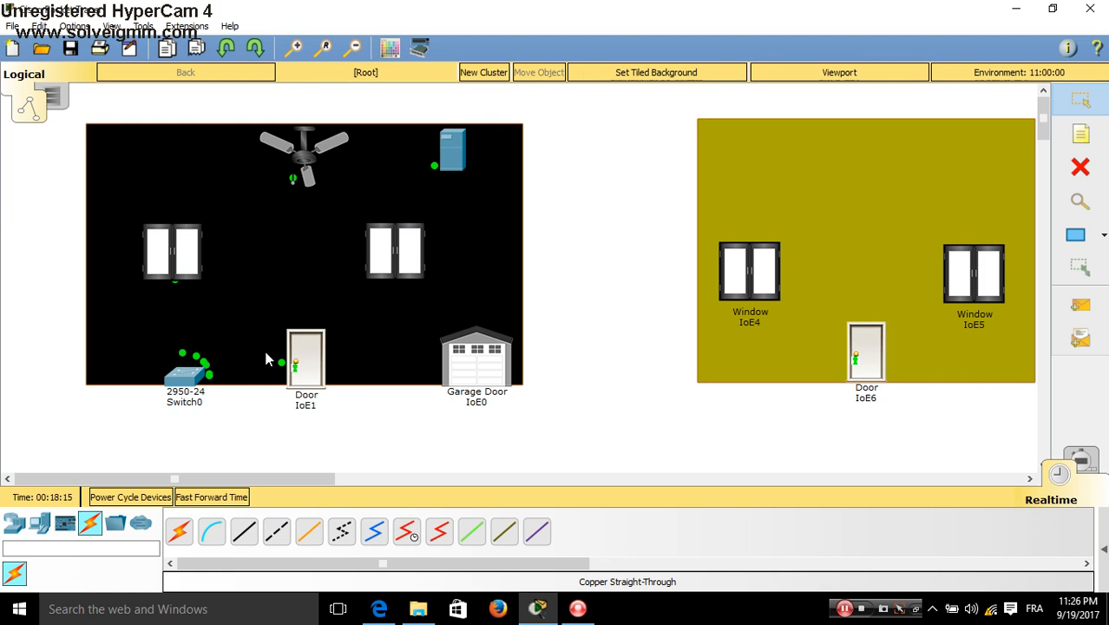
# Switch Server0's IoE Registration Server Service on and close a stray file folder window
pyautogui.click(452, 160)
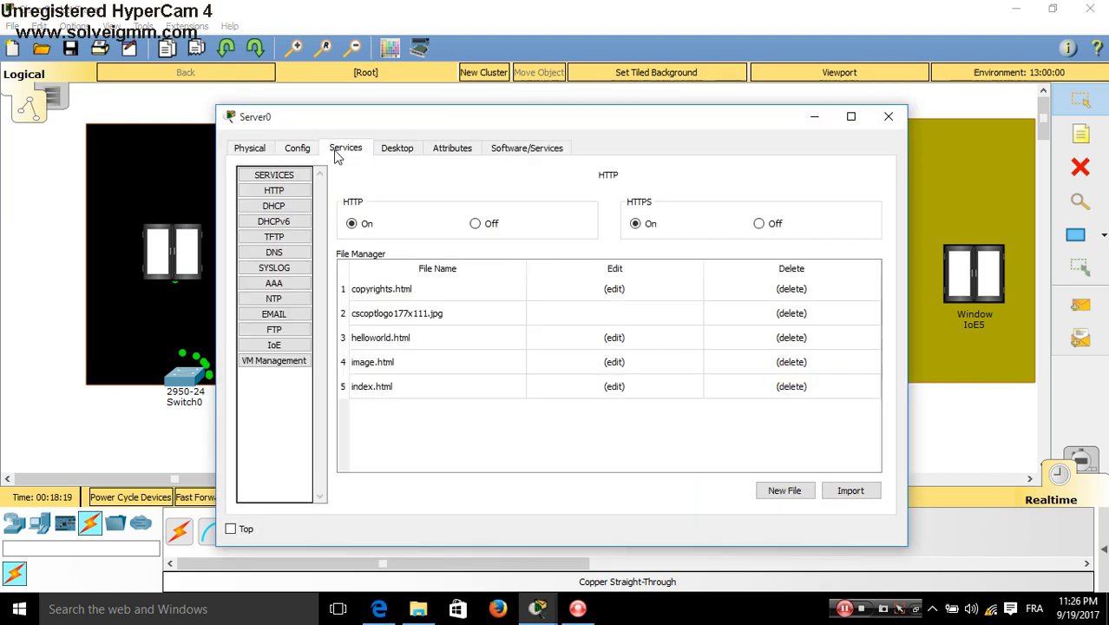
pyautogui.click(274, 346)
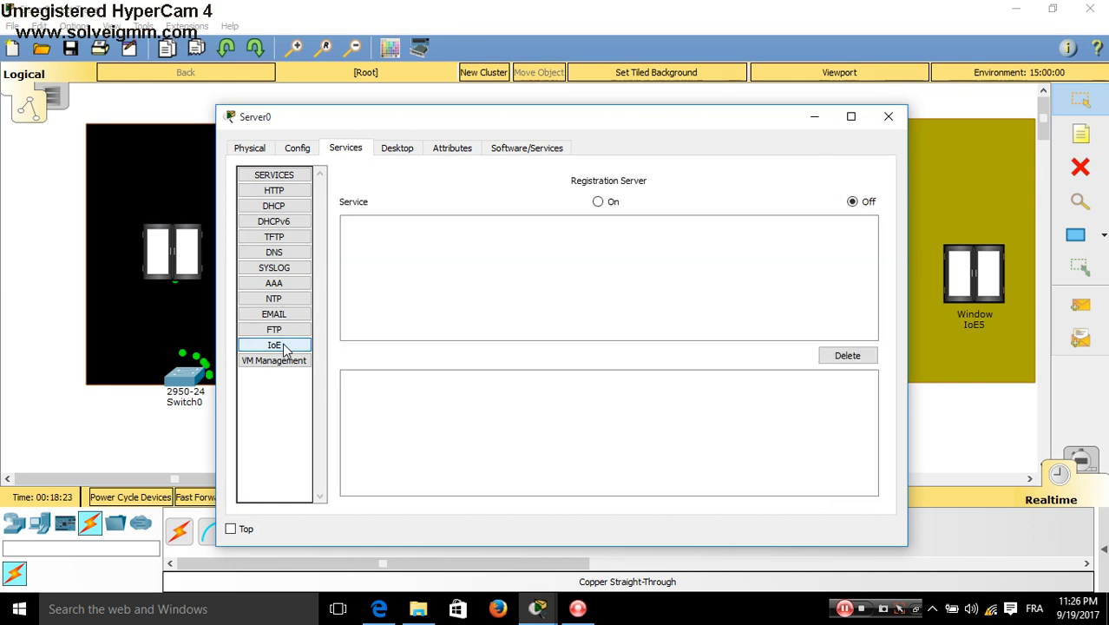
pyautogui.click(598, 202)
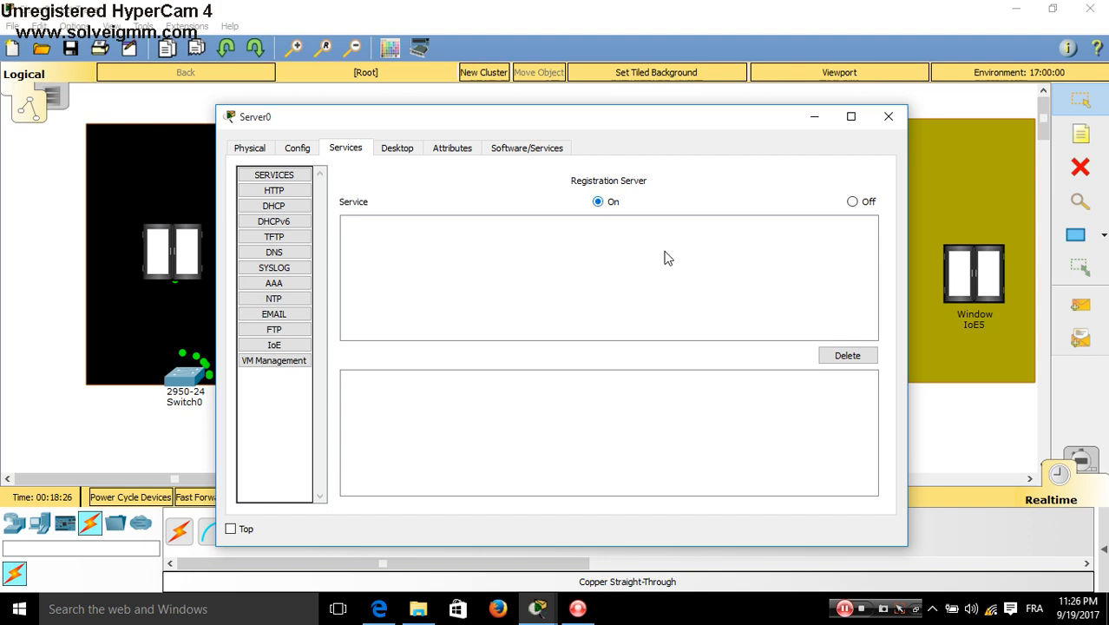
pyautogui.hotkey('alt', 'Tab')
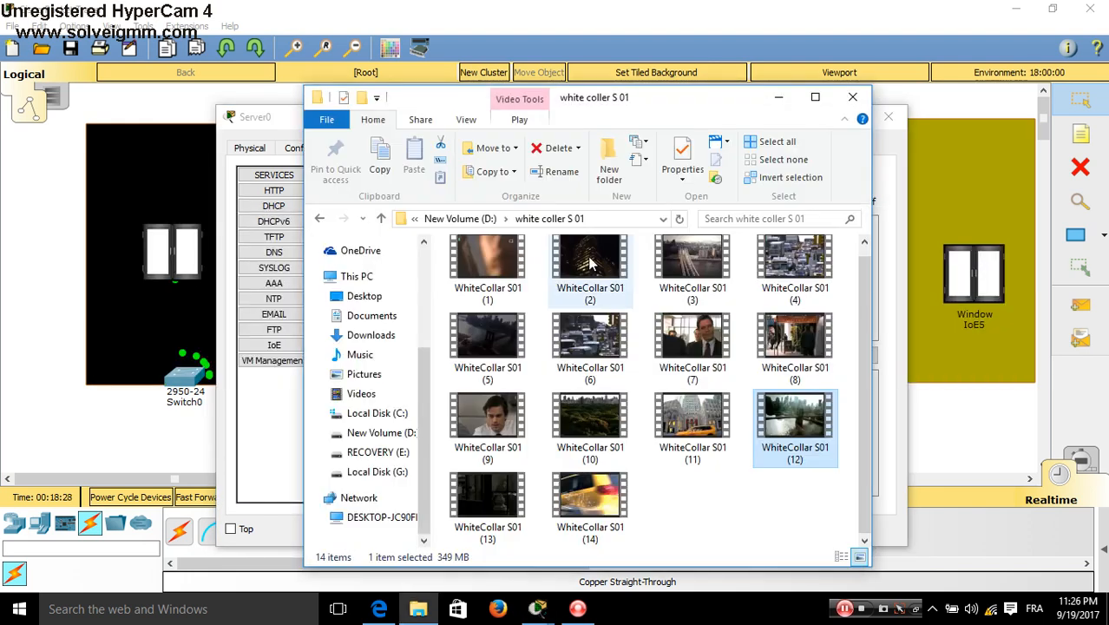
pyautogui.click(844, 119)
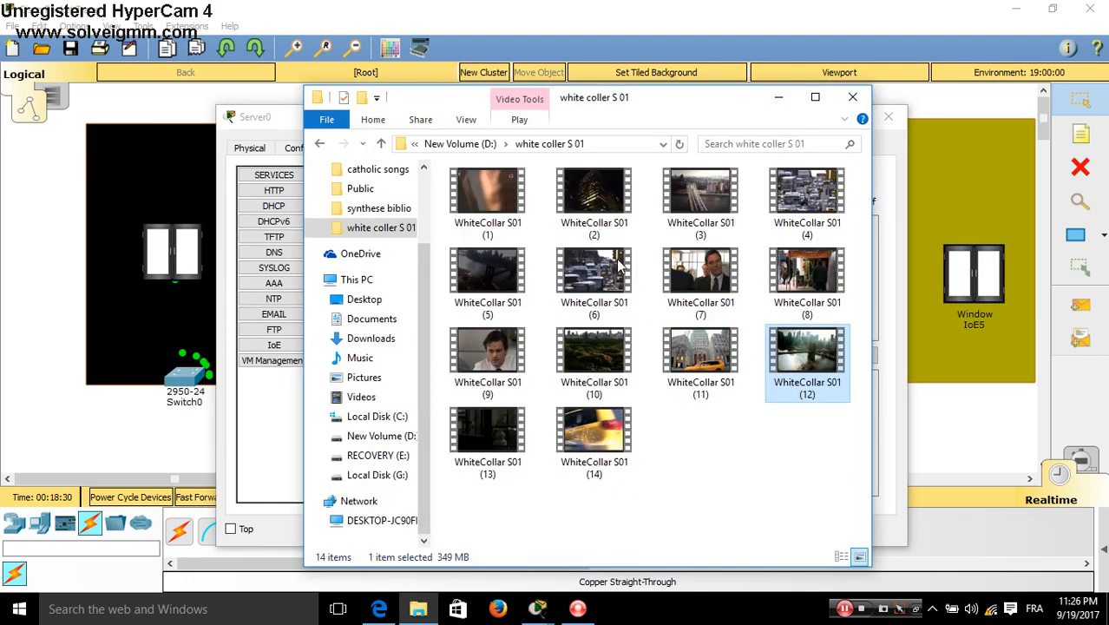
pyautogui.click(853, 98)
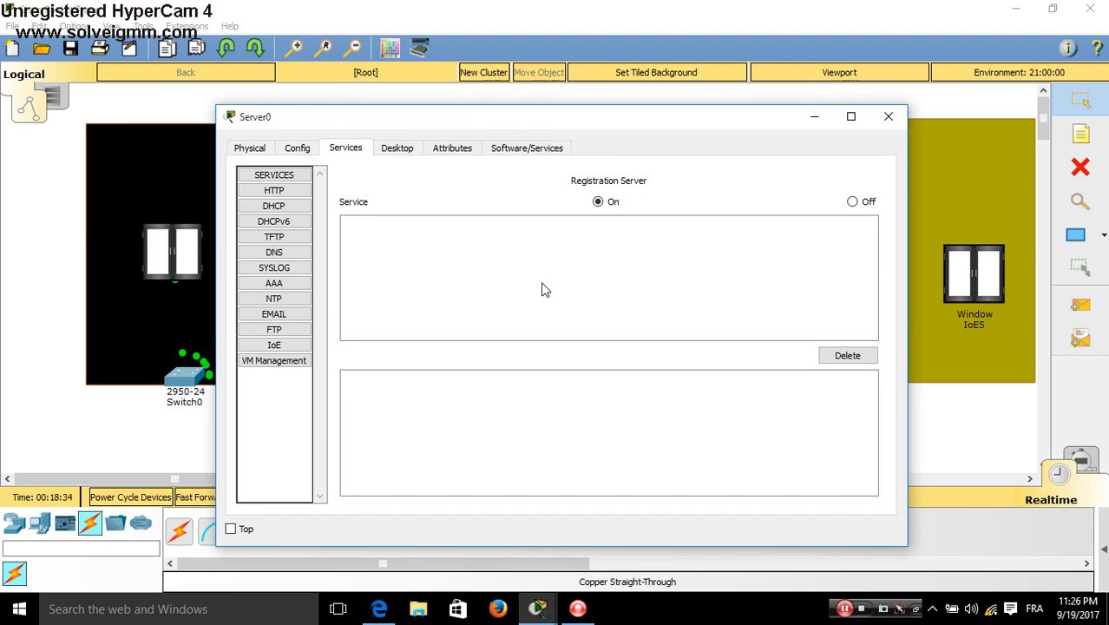
# Keep Server0's window on top, then close it
pyautogui.click(230, 528)
pyautogui.click(886, 119)
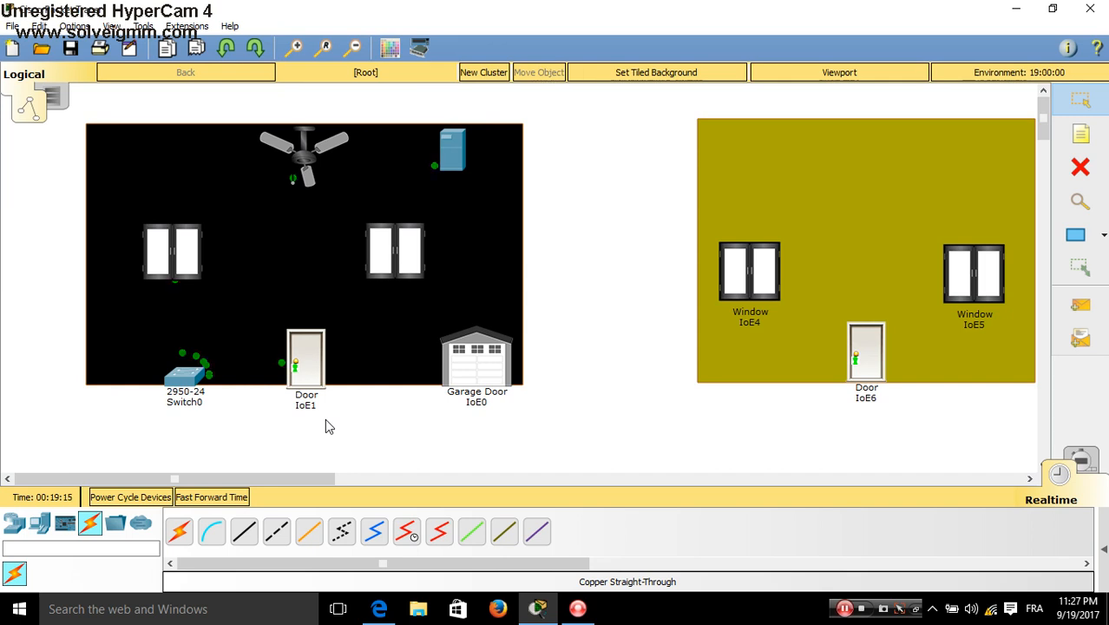
# Browse to 200.200.200.12 in Server0's web browser and follow the Sign up now link
pyautogui.click(451, 165)
pyautogui.click(391, 153)
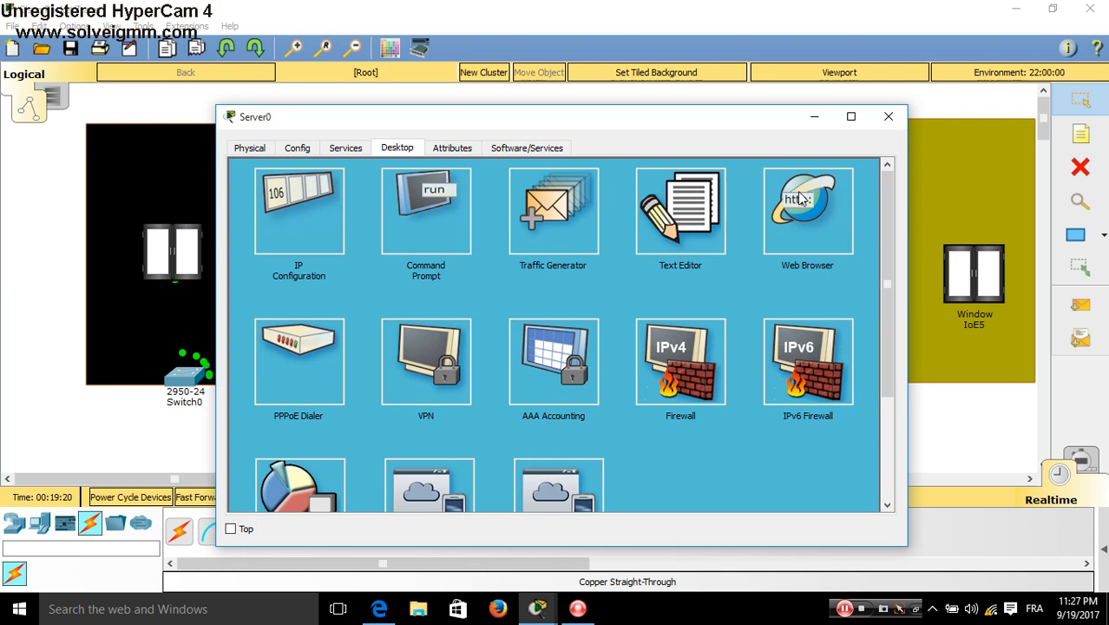
pyautogui.click(814, 220)
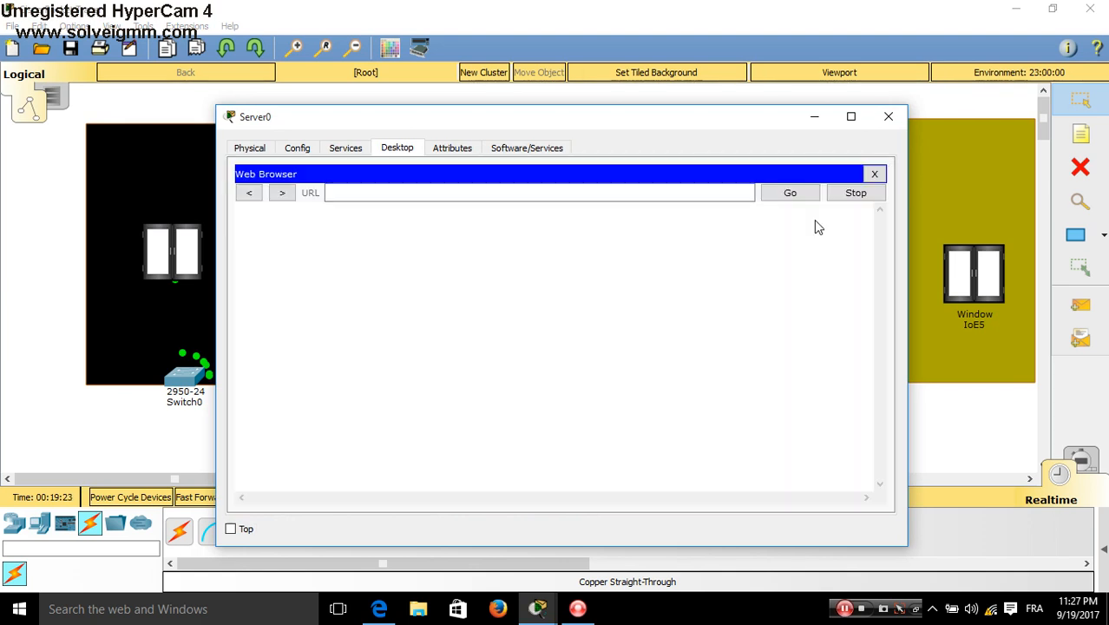
pyautogui.click(630, 191)
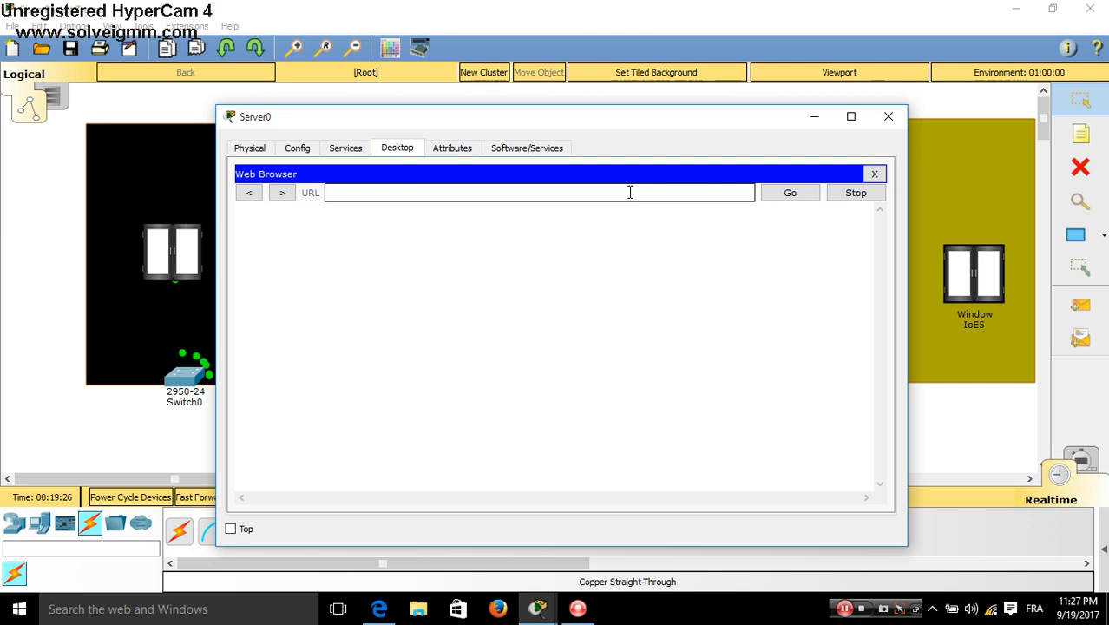
pyautogui.write('200.200.200.12')
pyautogui.press('Return')
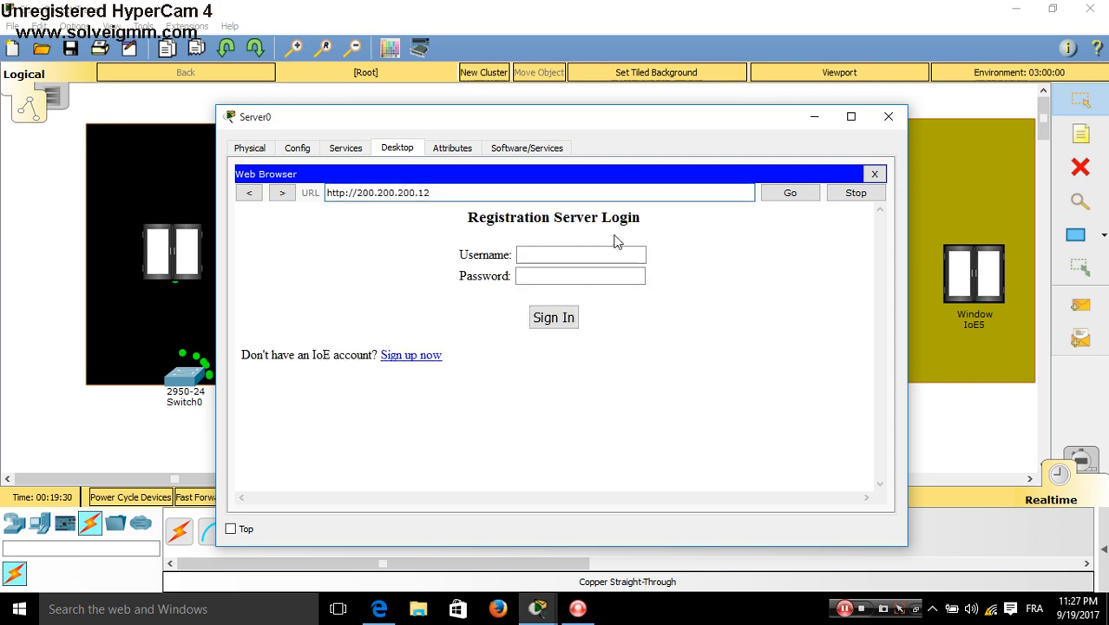
pyautogui.click(596, 253)
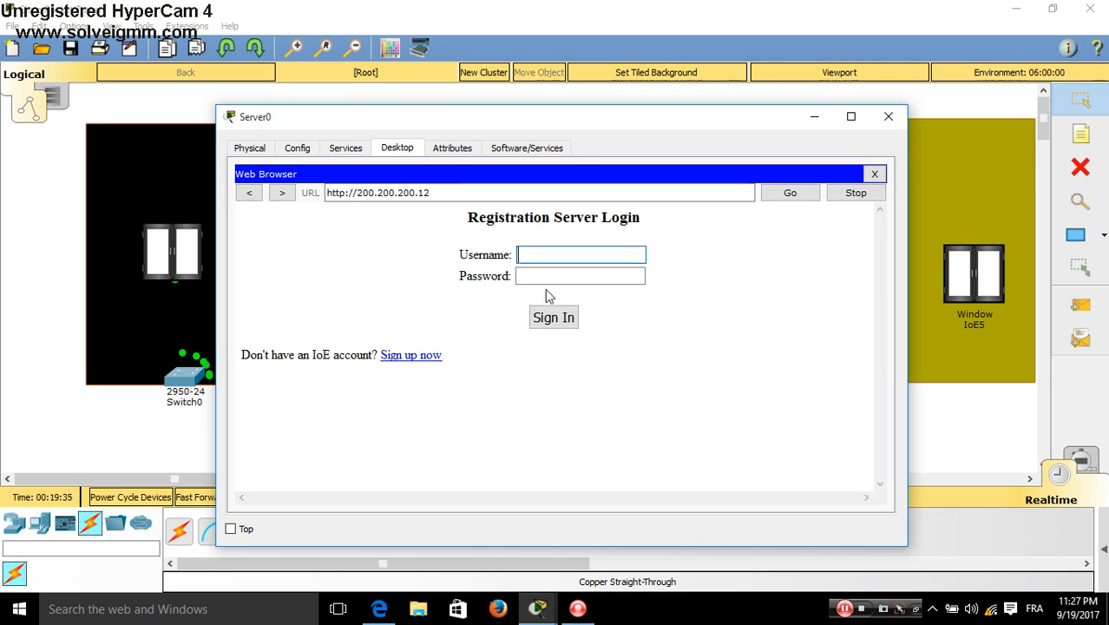
pyautogui.click(412, 358)
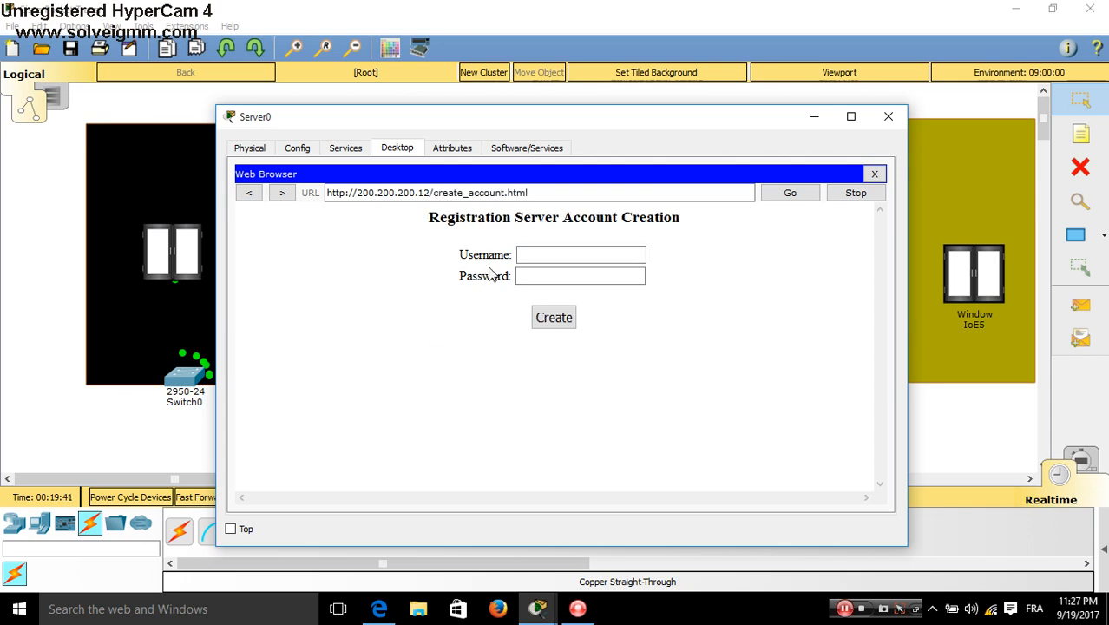
# Create a registration account with username CARS and a password, then return to the workspace
pyautogui.click(523, 256)
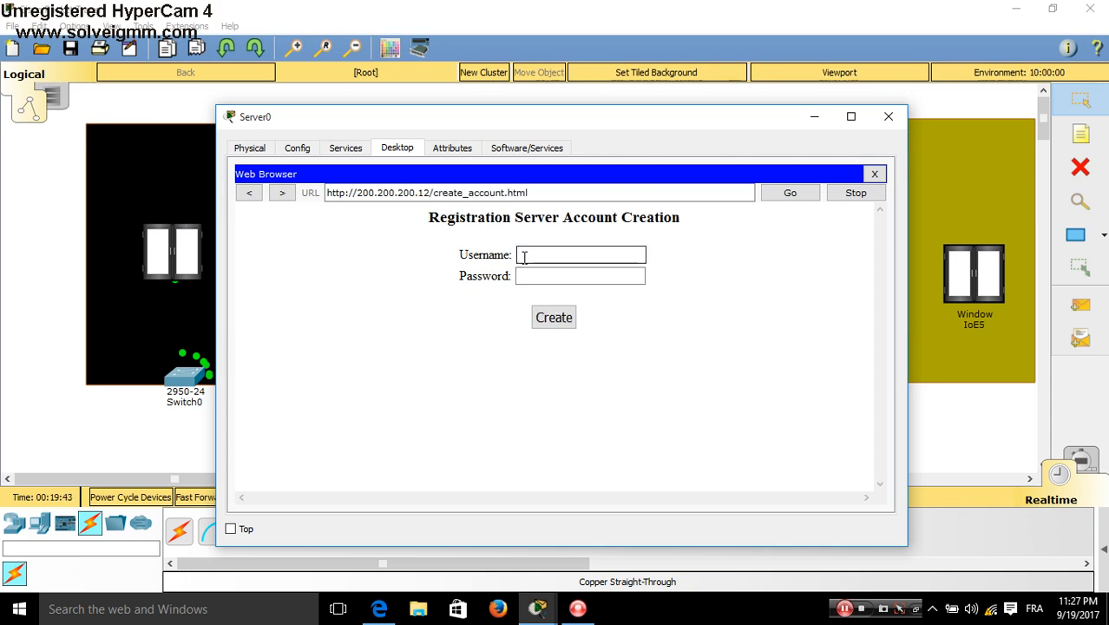
pyautogui.write('CARS')
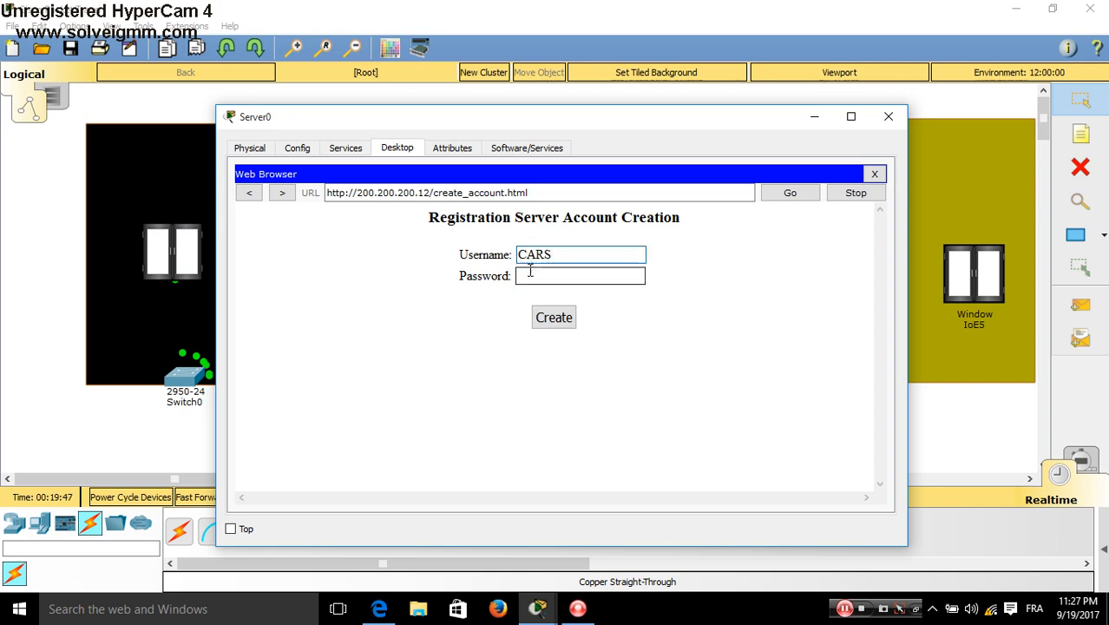
pyautogui.click(530, 278)
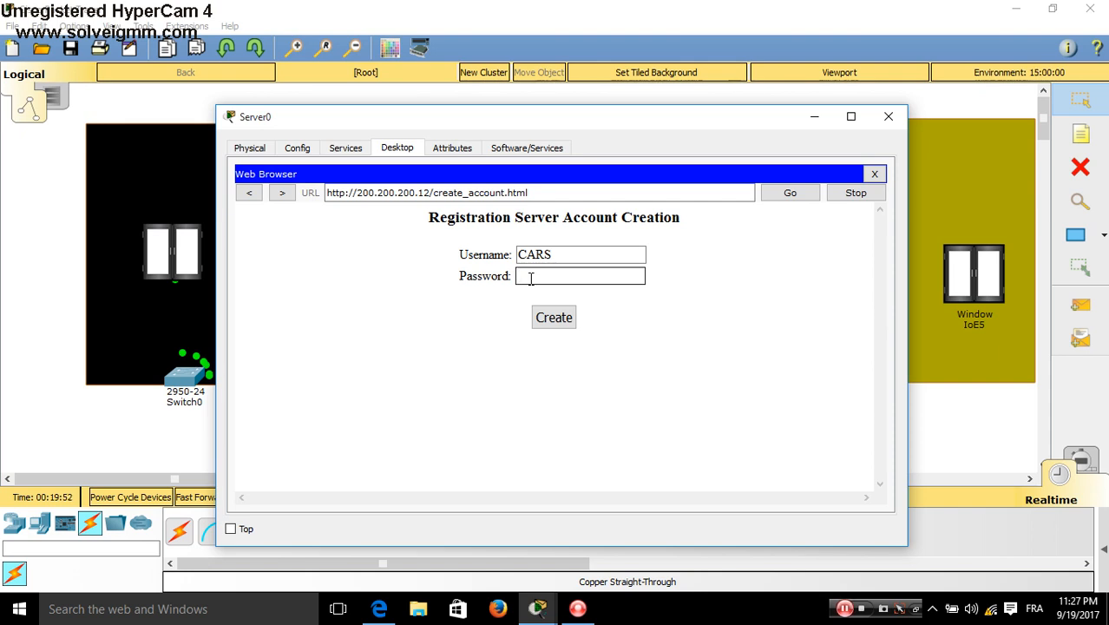
pyautogui.write('ci')
pyautogui.press('BackSpace')
pyautogui.write('cisc')
pyautogui.click(548, 323)
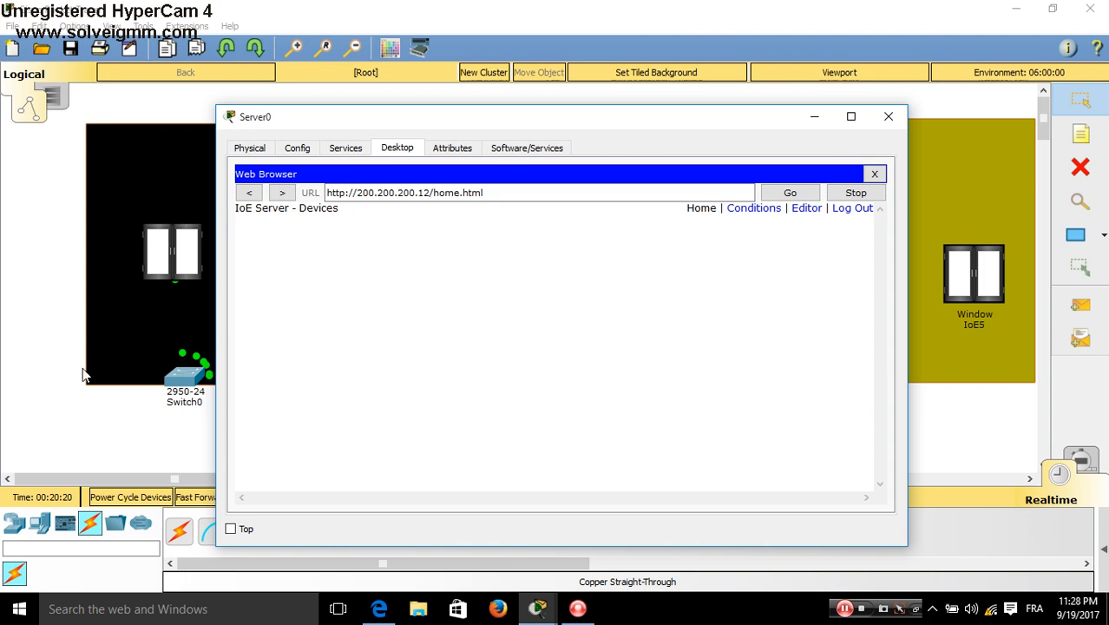
pyautogui.click(15, 361)
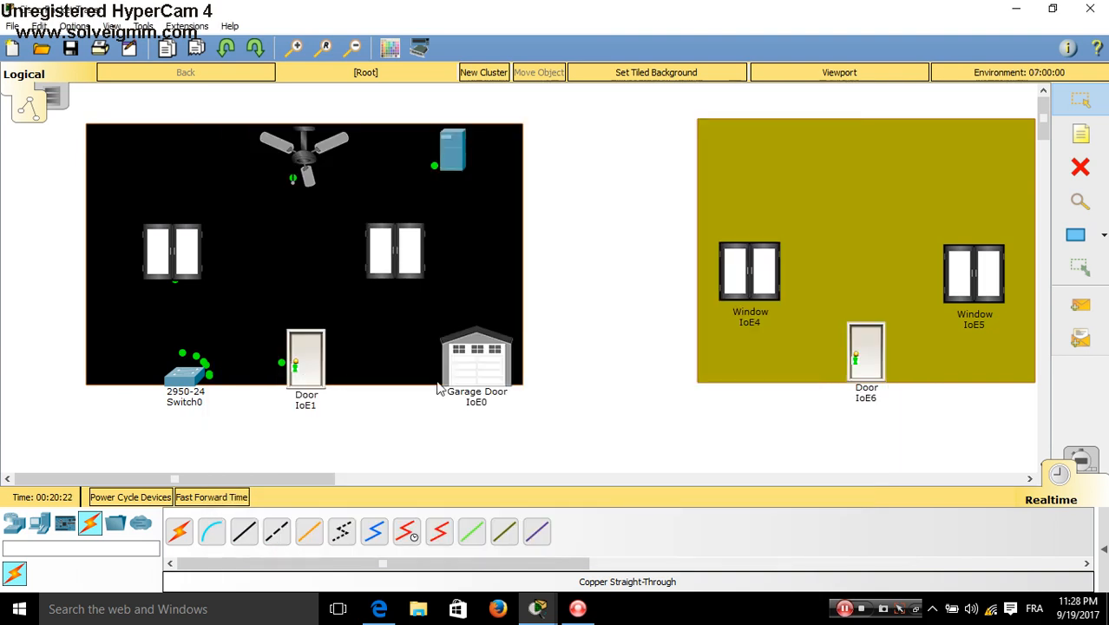
# Register Garage Door IoE0 with remote server 200.200.200.12 using the account credentials
pyautogui.click(484, 375)
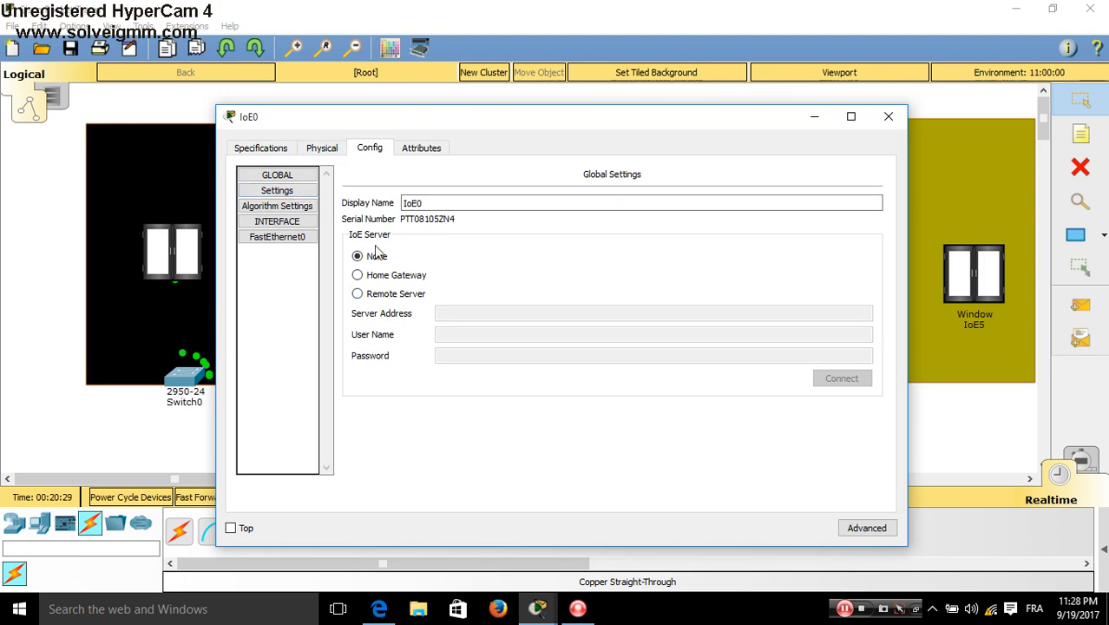
pyautogui.click(356, 294)
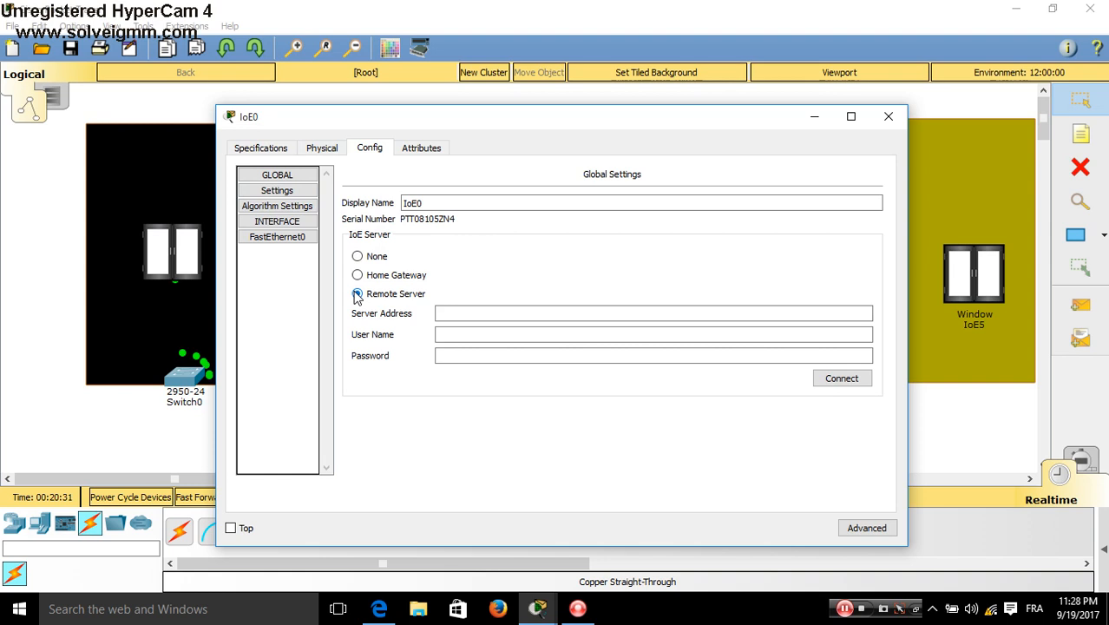
pyautogui.click(459, 317)
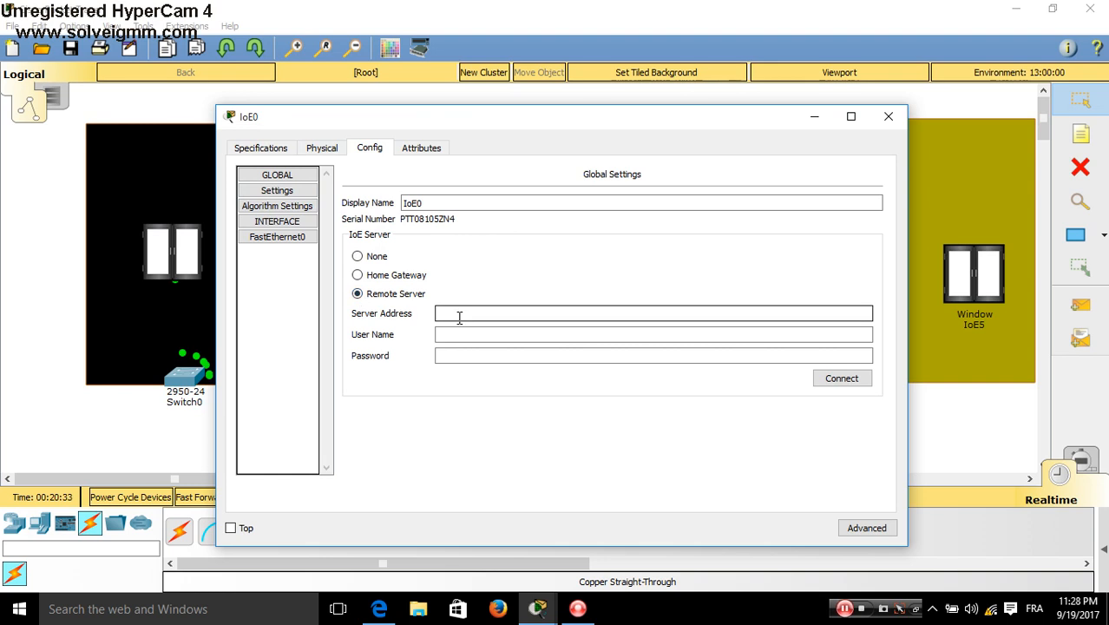
pyautogui.write('200.200.200.12')
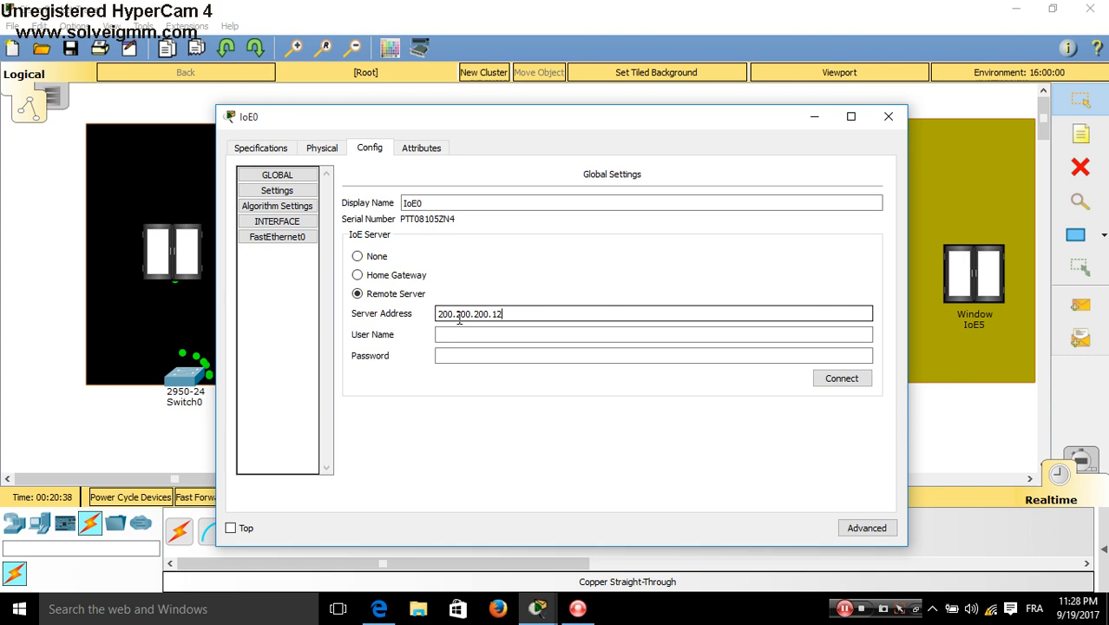
pyautogui.click(476, 337)
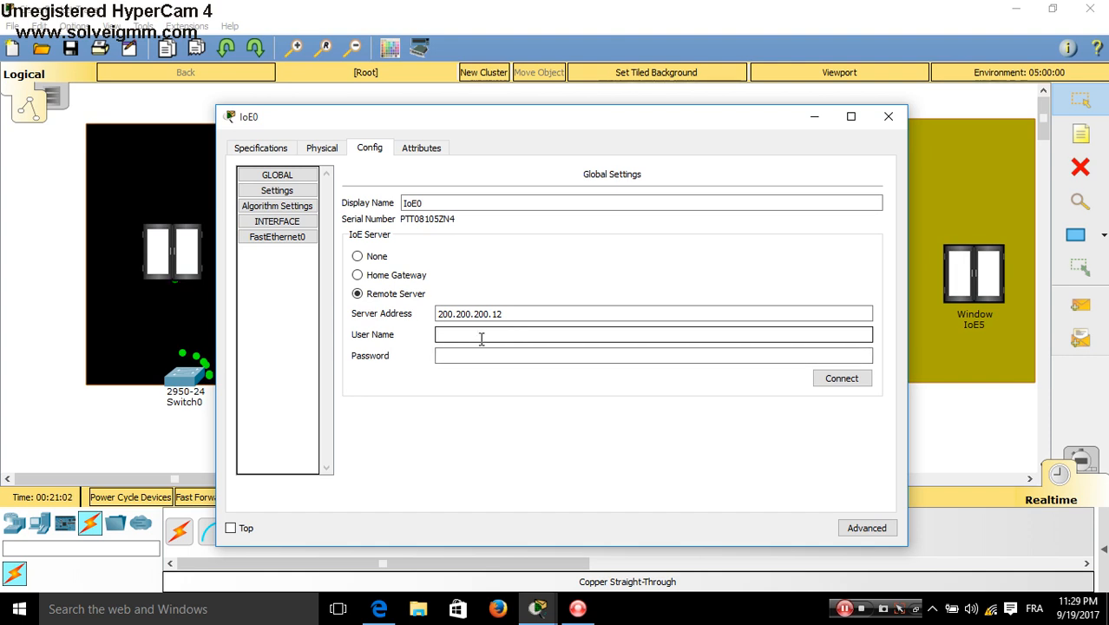
pyautogui.write('CARS')
pyautogui.click(480, 354)
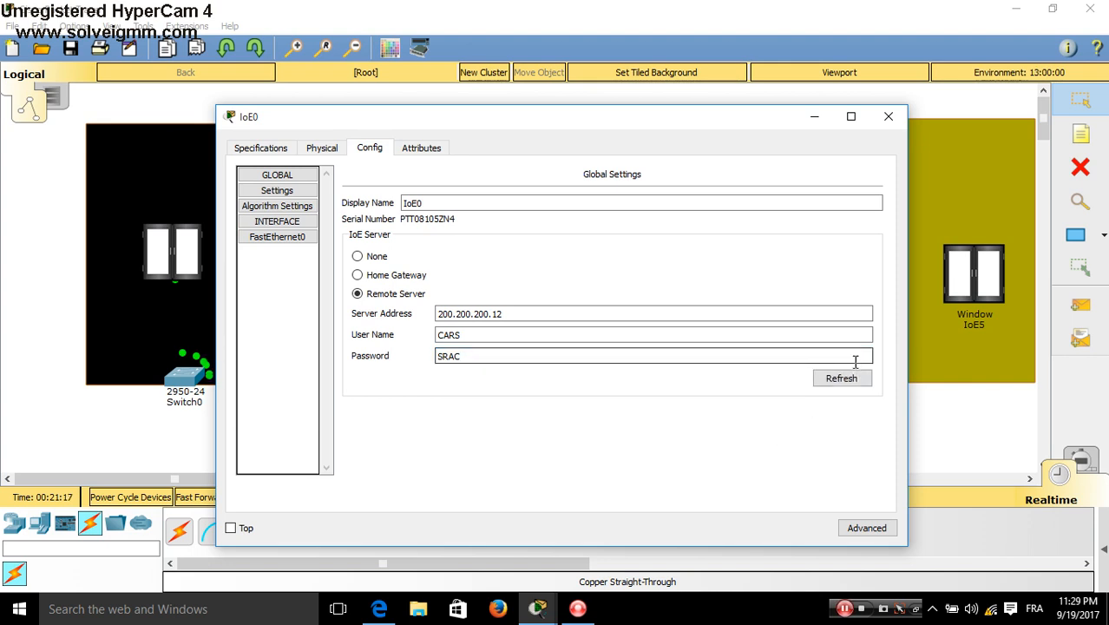
pyautogui.click(842, 382)
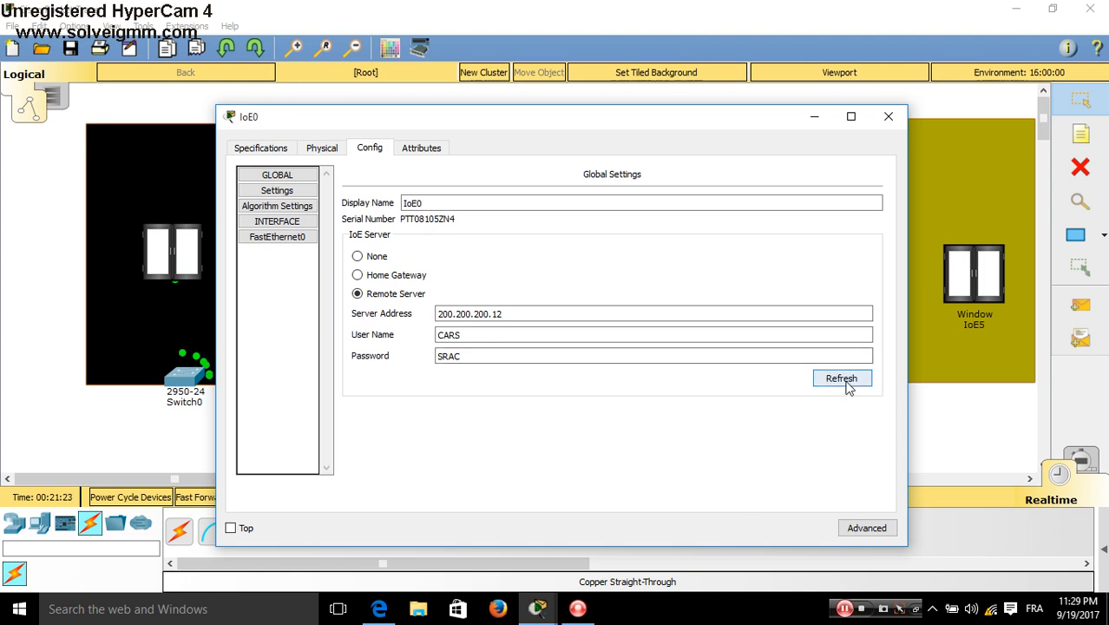
pyautogui.click(888, 116)
# Place Server0's IoE device page beside the house and expand the Garage Door IoE0 row
pyautogui.click(453, 151)
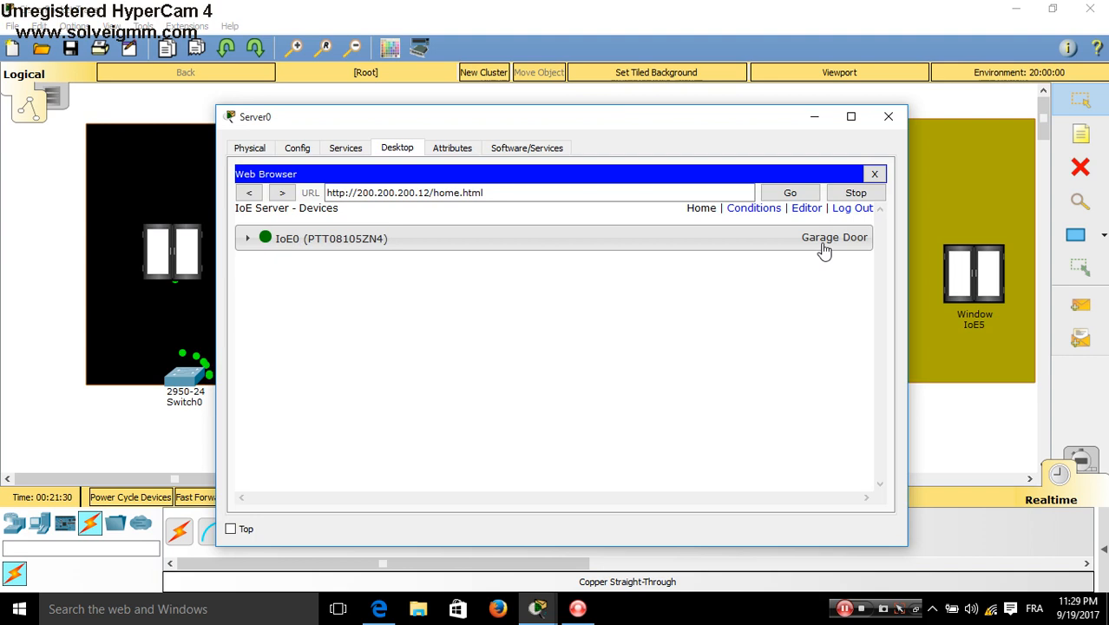
pyautogui.moveTo(727, 118); pyautogui.dragTo(703, 375)
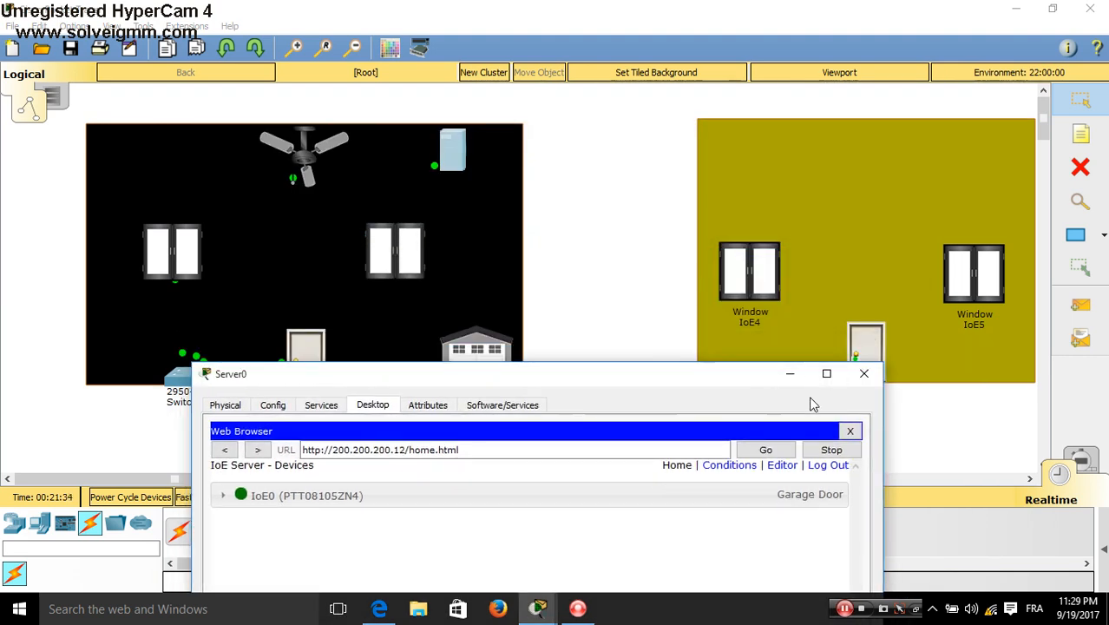
pyautogui.moveTo(879, 440); pyautogui.dragTo(628, 444)
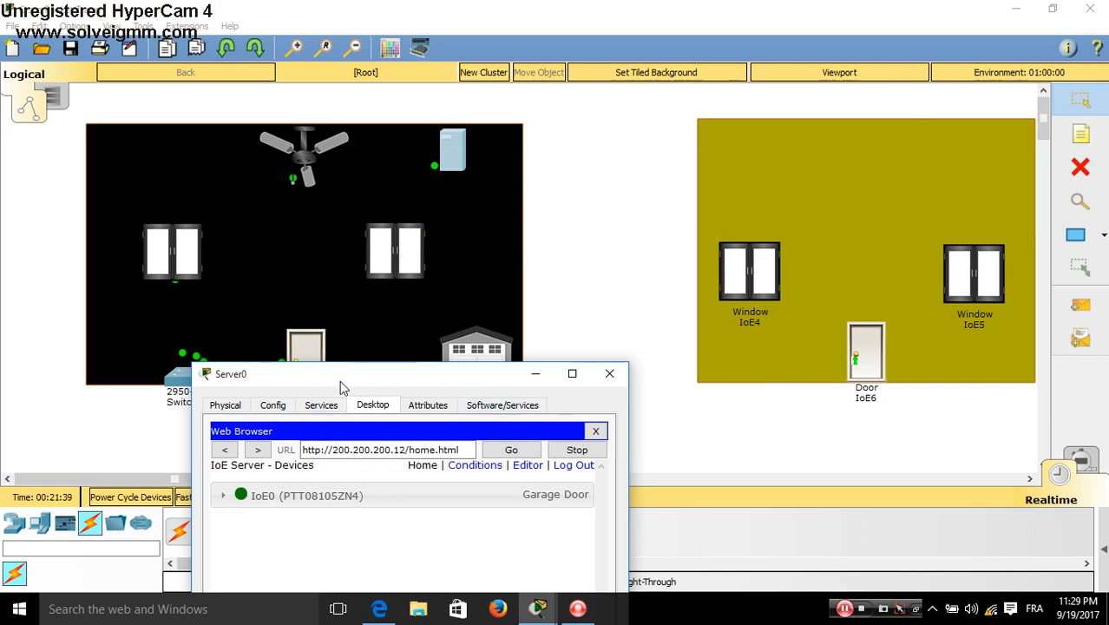
pyautogui.moveTo(340, 377); pyautogui.dragTo(752, 154)
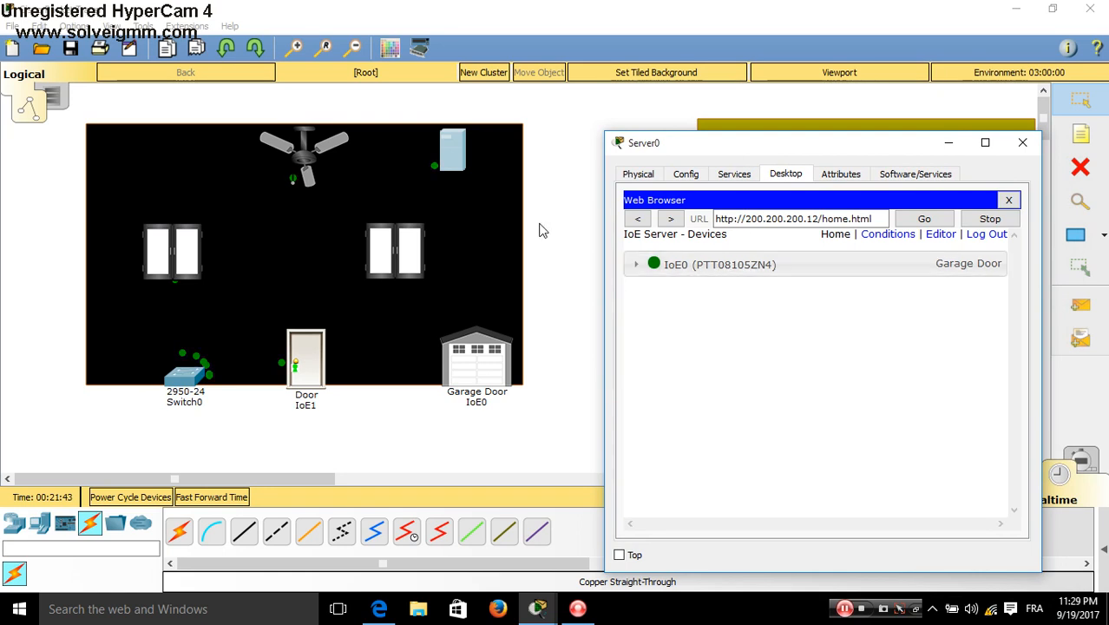
pyautogui.click(636, 264)
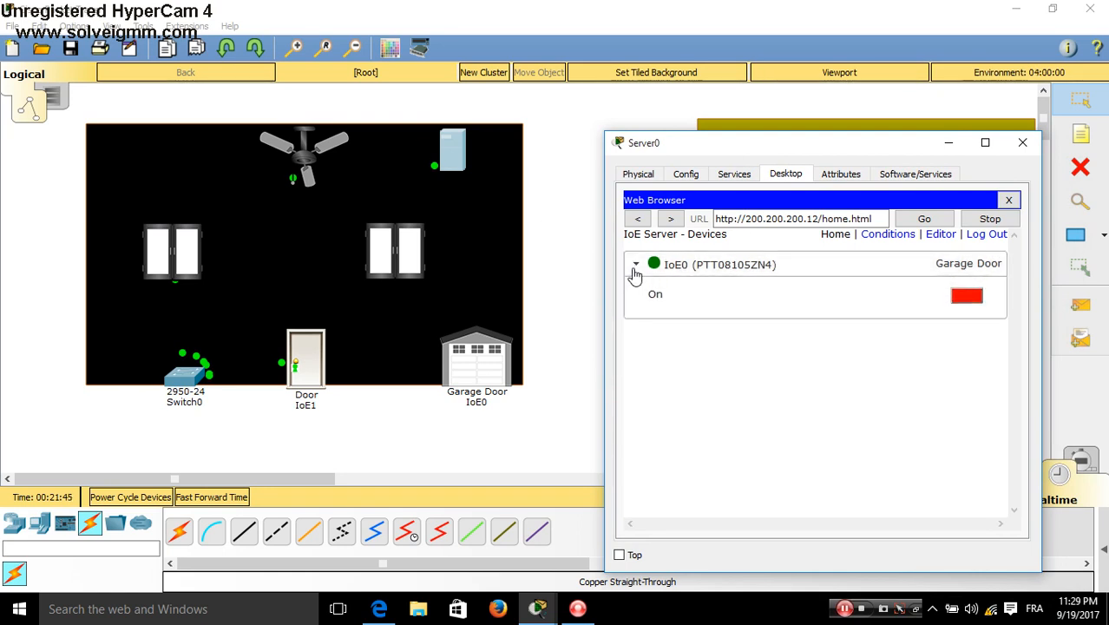
# Toggle the garage door open and shut several times, leaving it closed
pyautogui.click(961, 302)
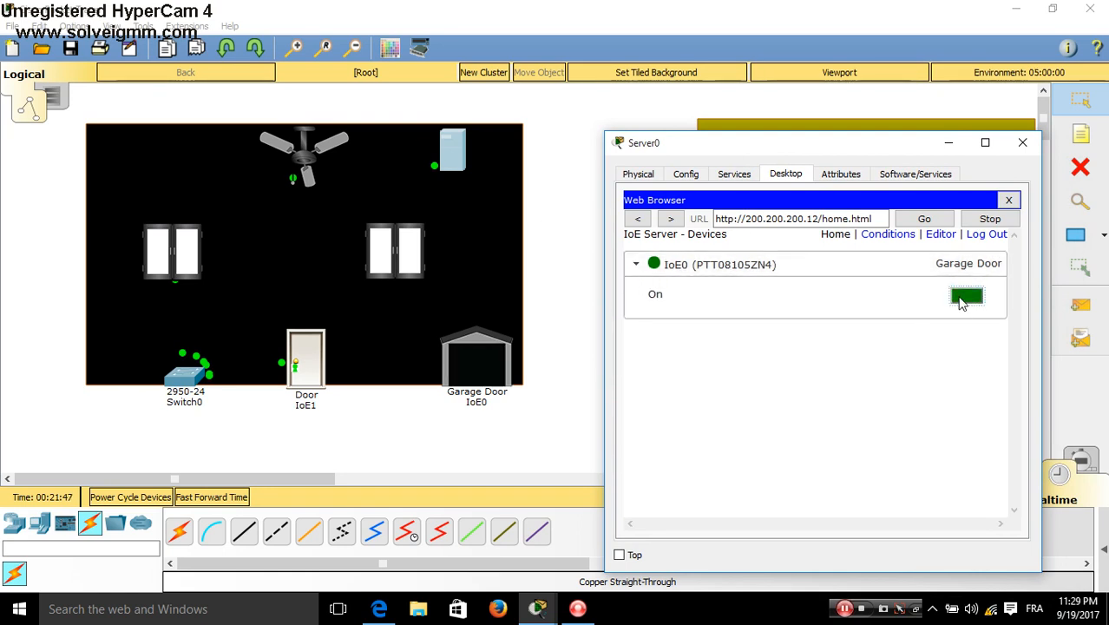
pyautogui.click(962, 300)
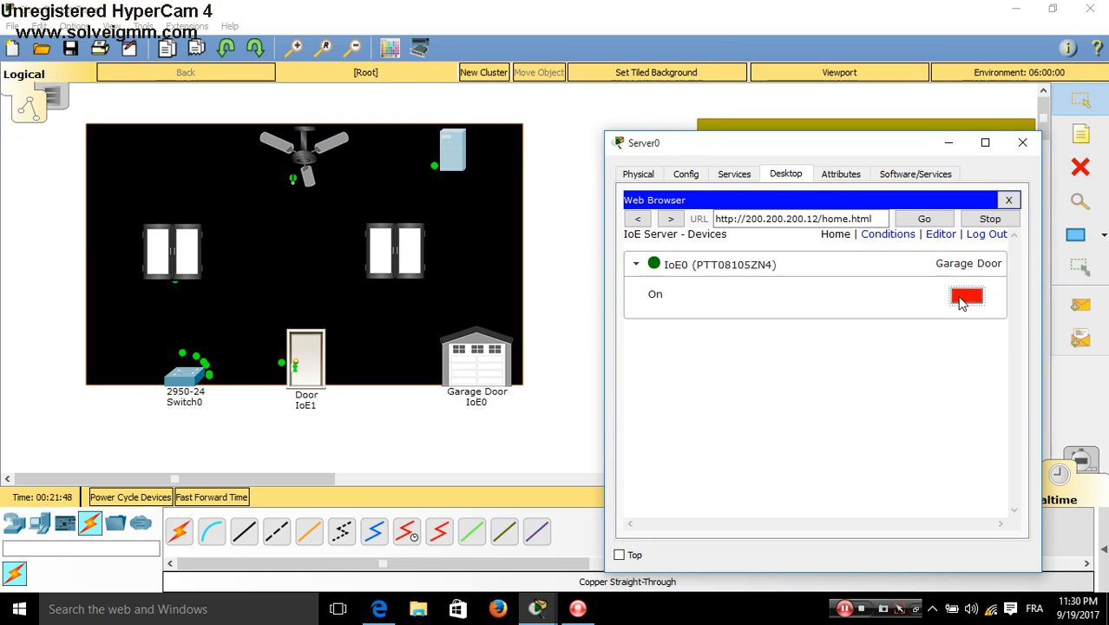
pyautogui.click(962, 300)
pyautogui.click(961, 302)
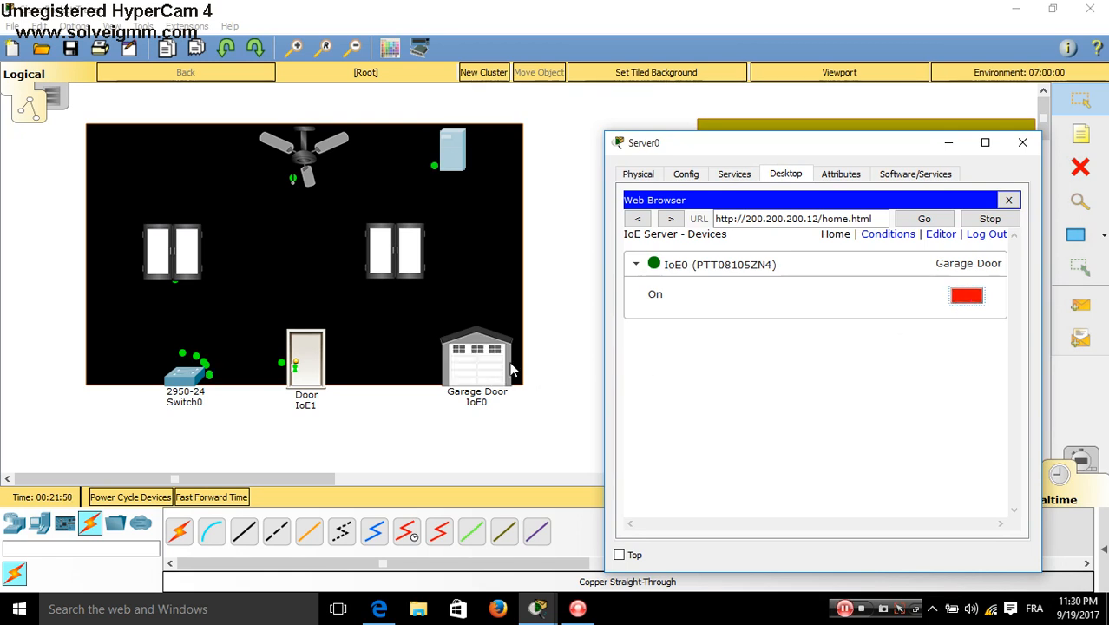
pyautogui.click(964, 297)
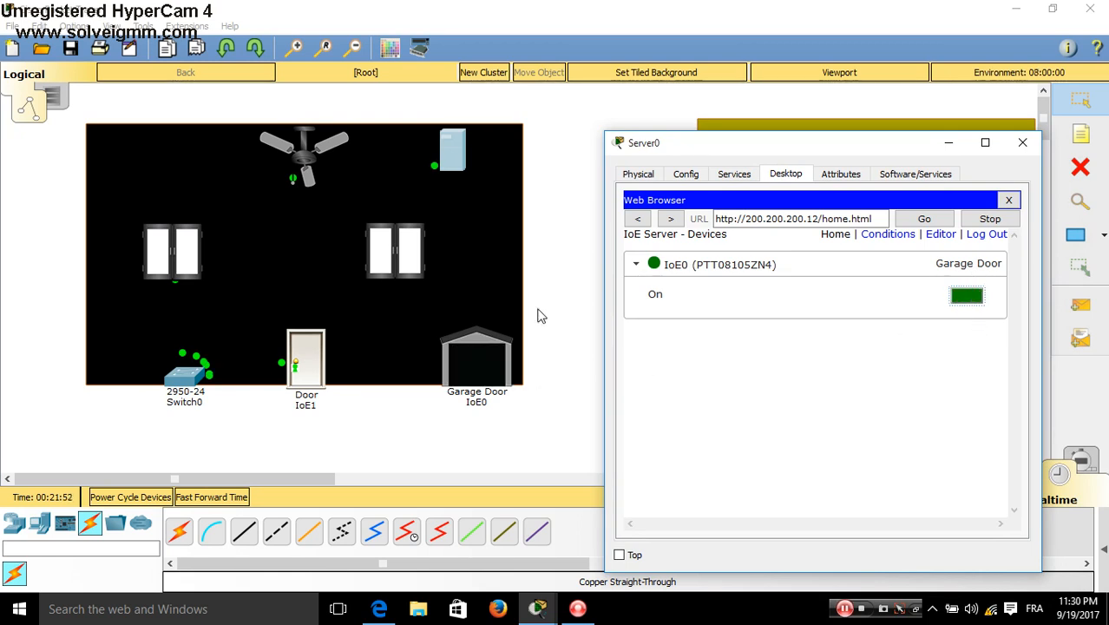
pyautogui.click(961, 302)
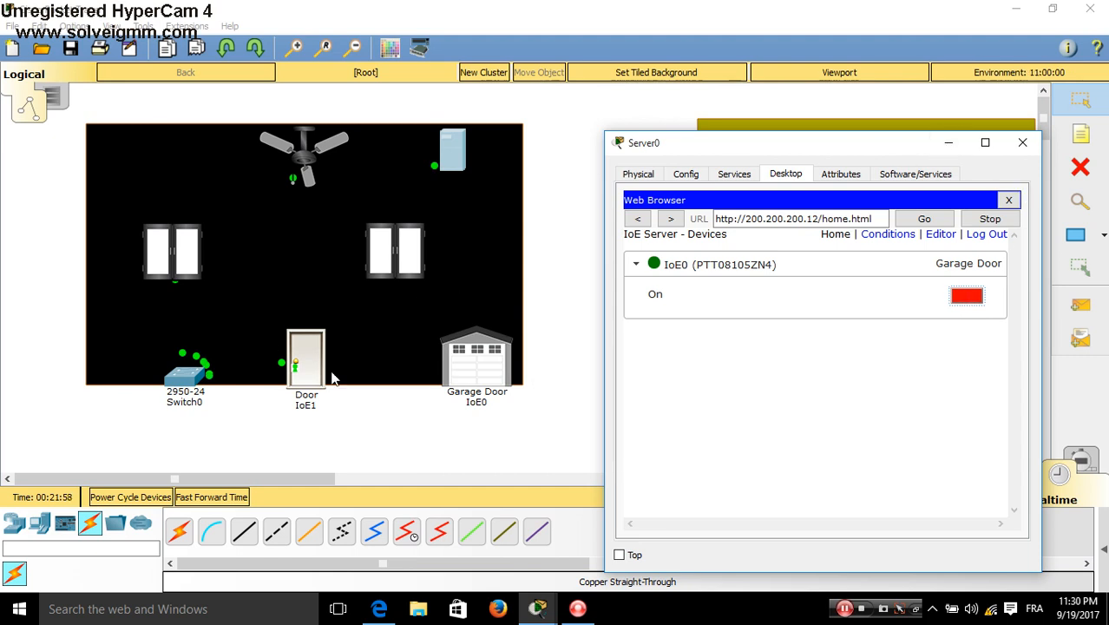
# Register door IoE1 with remote server 200.200.200.12 using the server user name and password, then close its settings
pyautogui.click(303, 358)
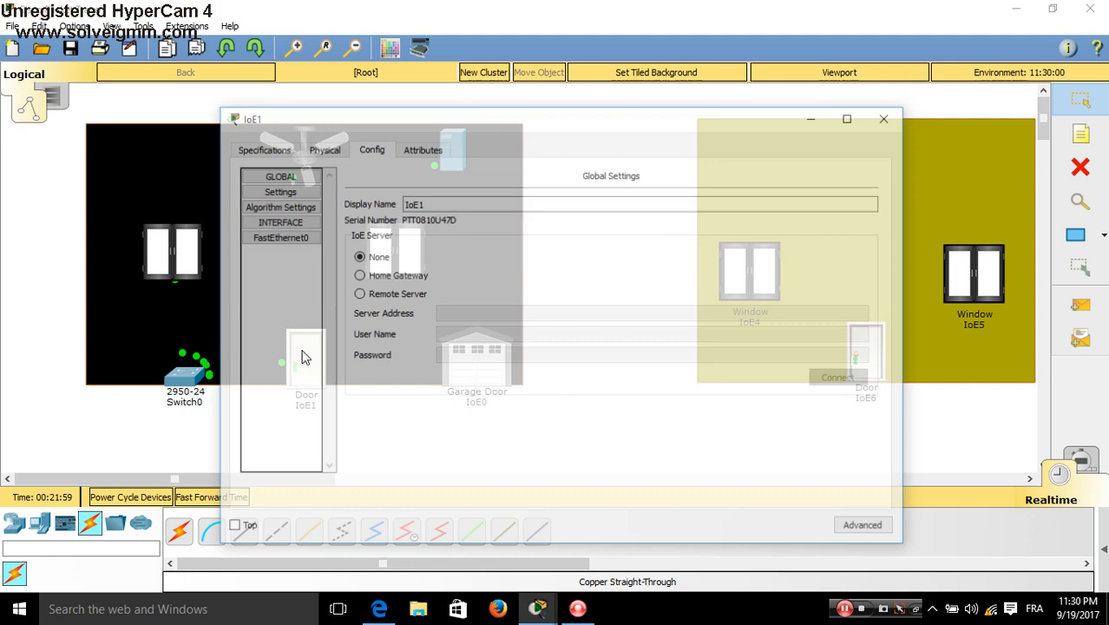
pyautogui.click(384, 295)
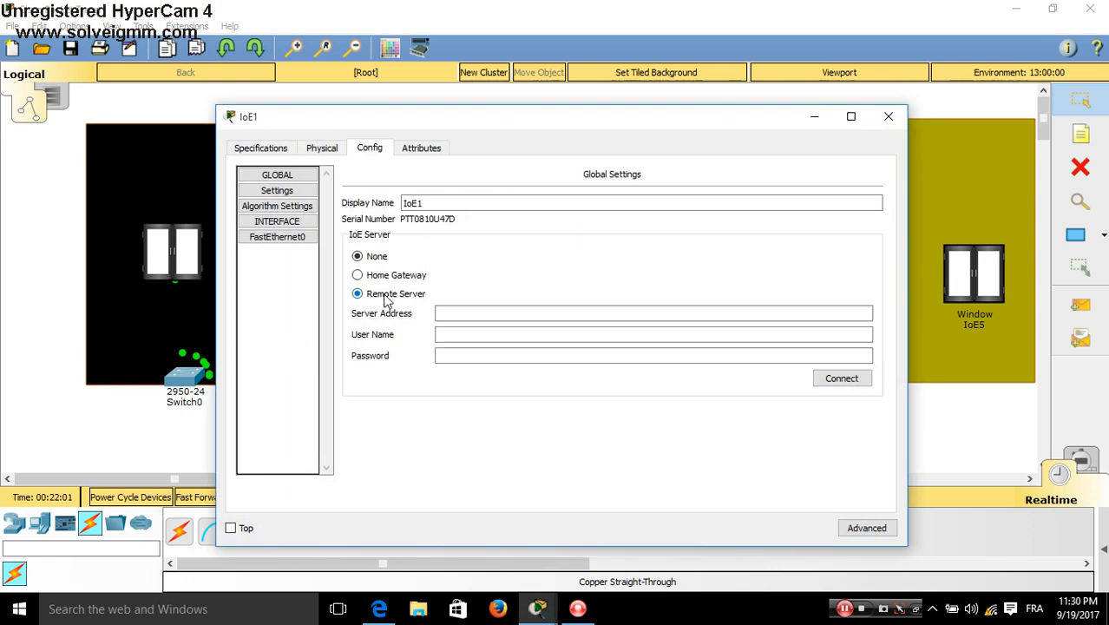
pyautogui.click(446, 312)
pyautogui.write('200.200.200.12')
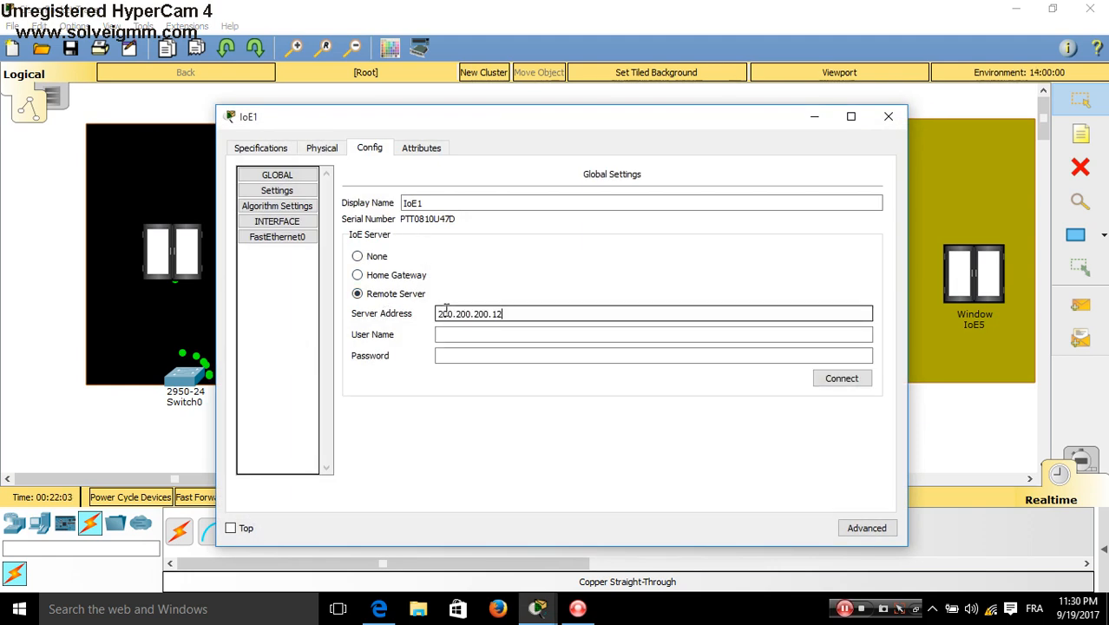
pyautogui.click(454, 332)
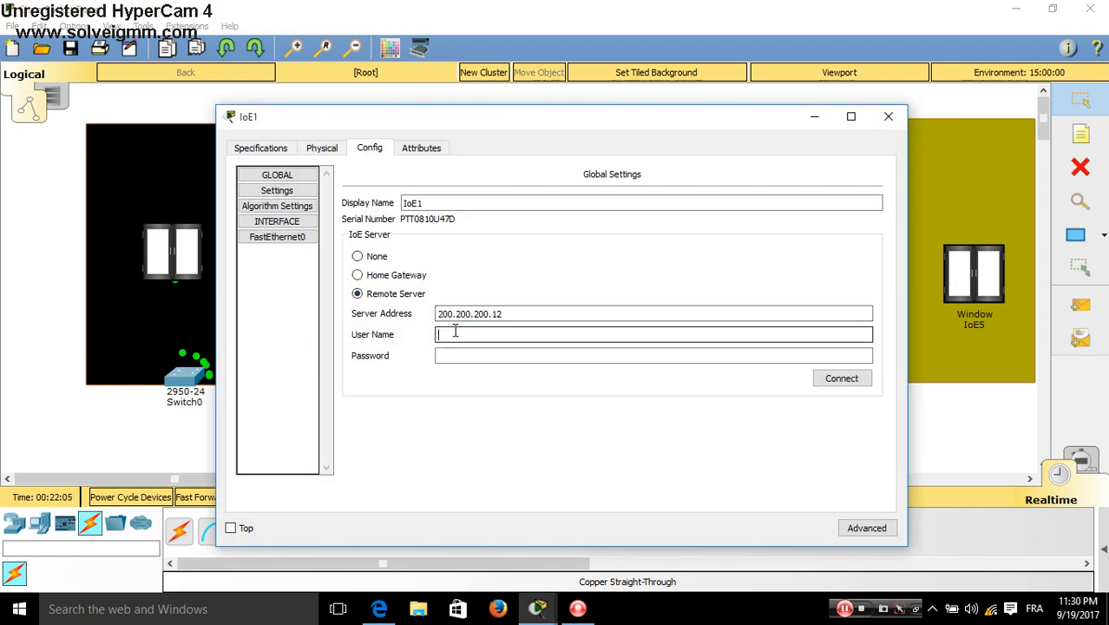
pyautogui.write('SRA')
pyautogui.write('ARs')
pyautogui.press('Tab')
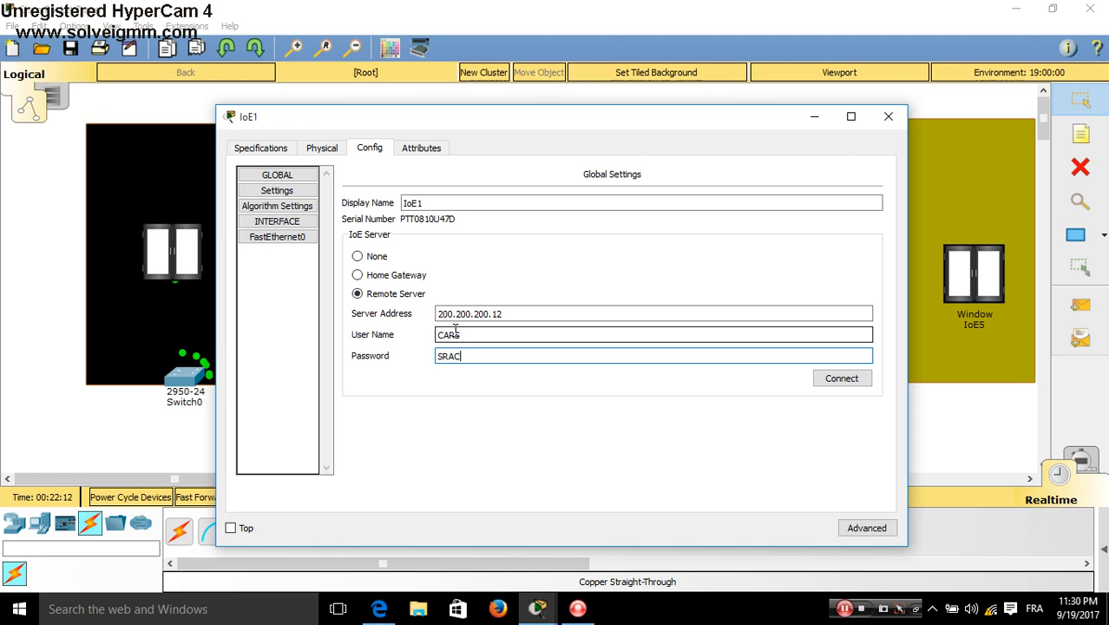
pyautogui.click(634, 406)
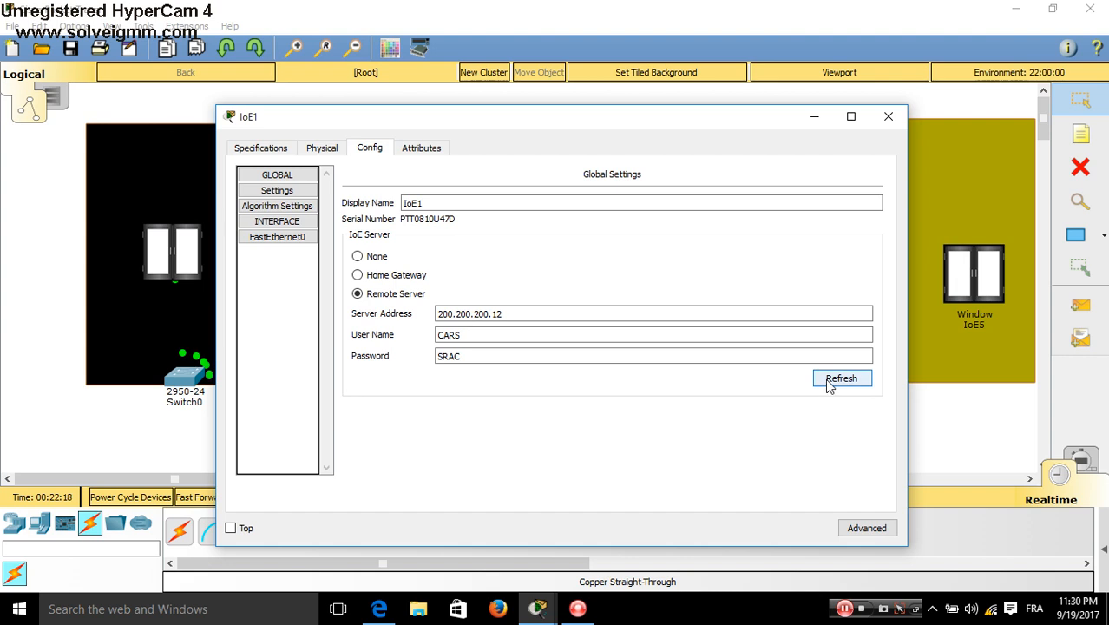
pyautogui.click(888, 116)
# On Server0's IoE device page, expand the IoE1 Door entry, then lock and unlock it
pyautogui.click(455, 156)
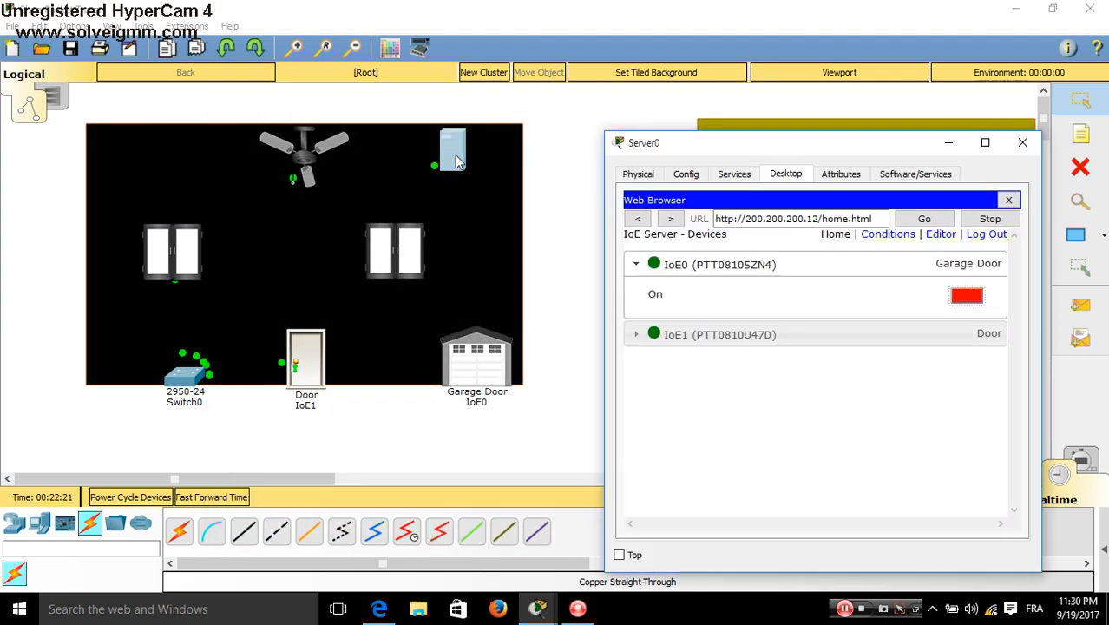
pyautogui.click(913, 346)
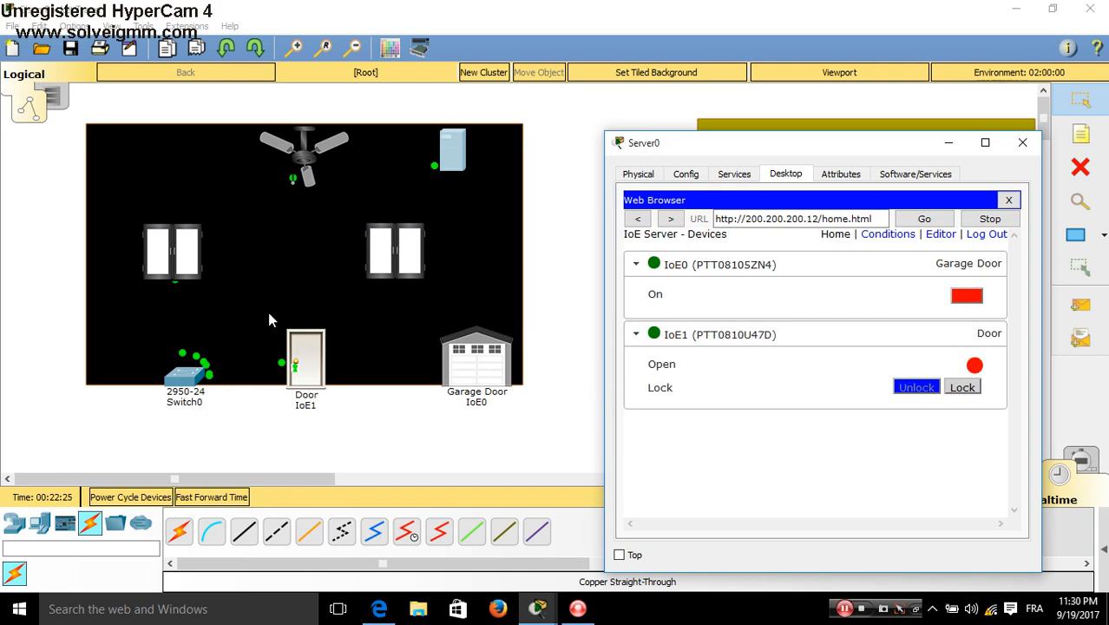
pyautogui.click(960, 388)
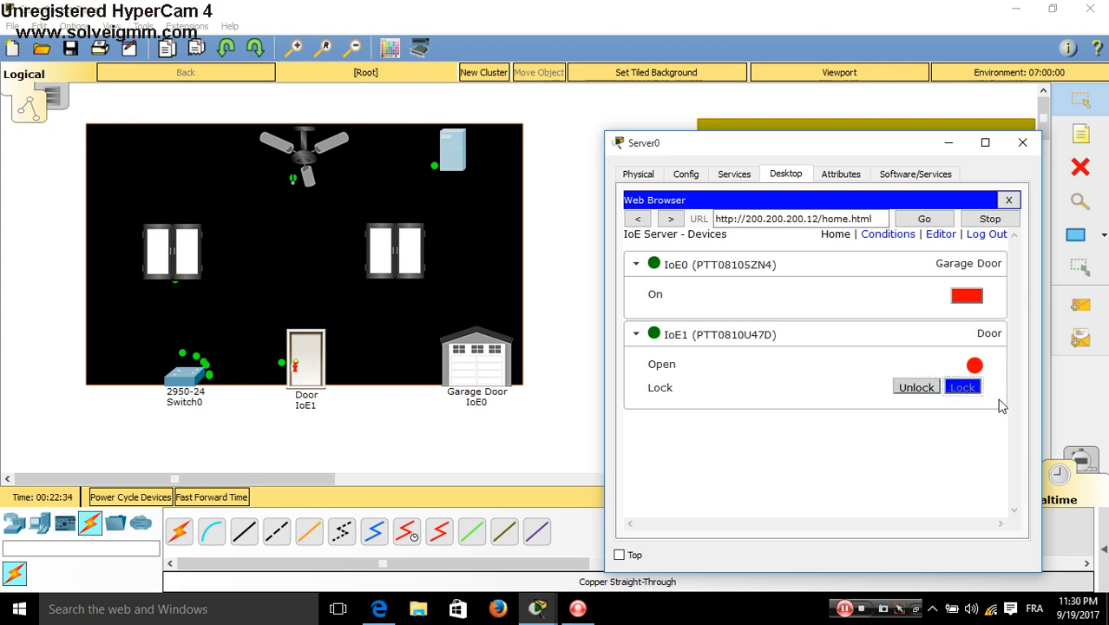
pyautogui.click(926, 388)
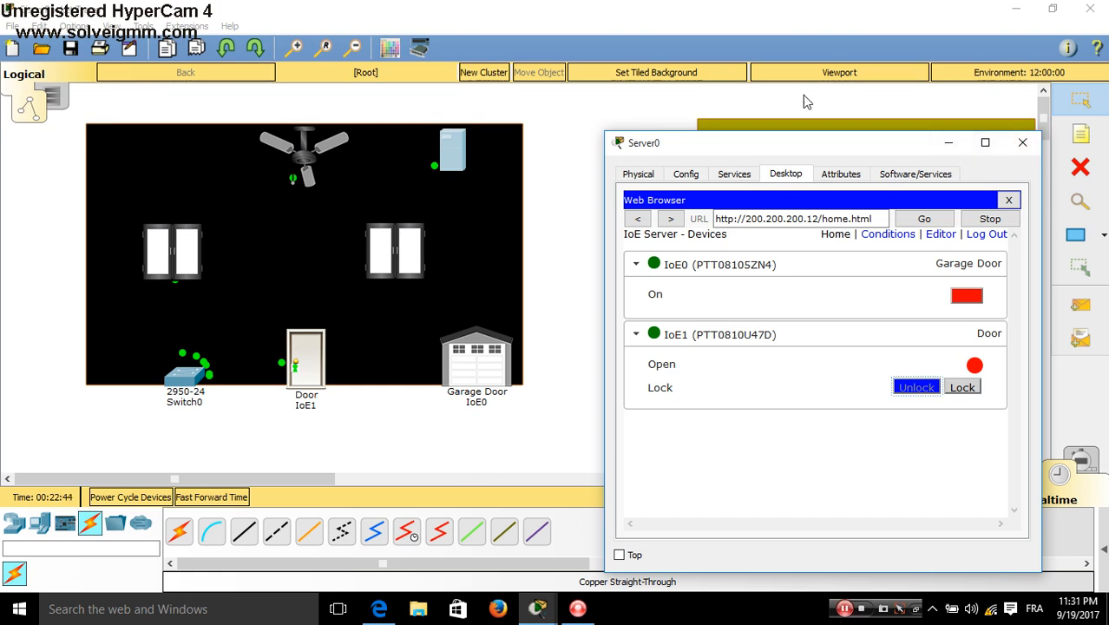
# Connect window IoE2 to remote server 200.200.200.12 with the server user name and password, then close it
pyautogui.click(172, 249)
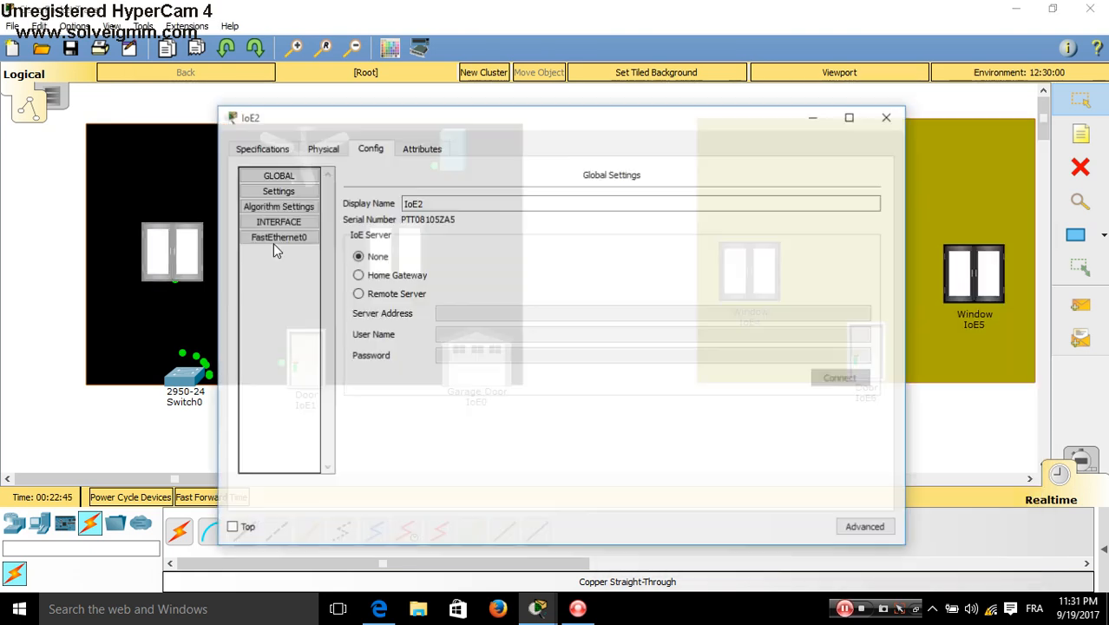
pyautogui.click(415, 297)
pyautogui.click(438, 313)
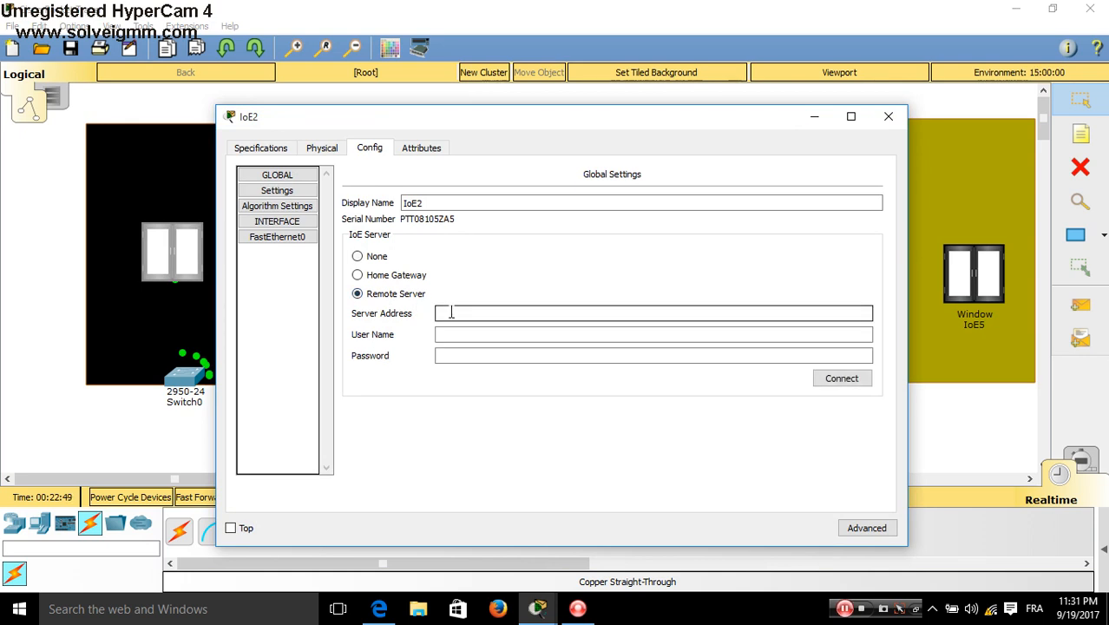
pyautogui.write('200.200.200.12')
pyautogui.click(459, 335)
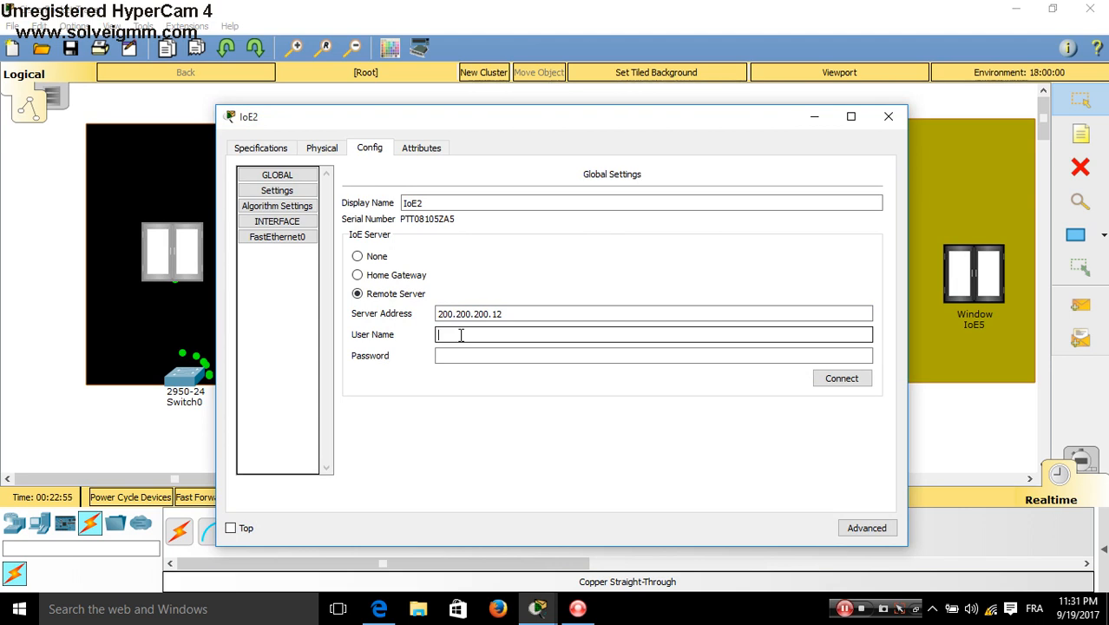
pyautogui.write('CARS')
pyautogui.press('Tab')
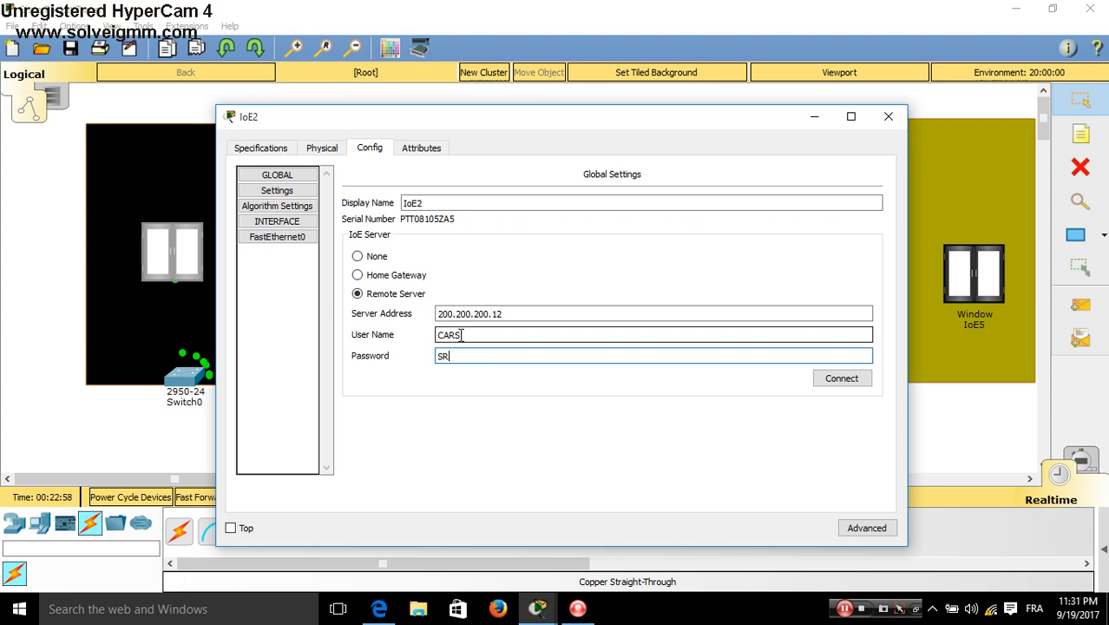
pyautogui.click(545, 433)
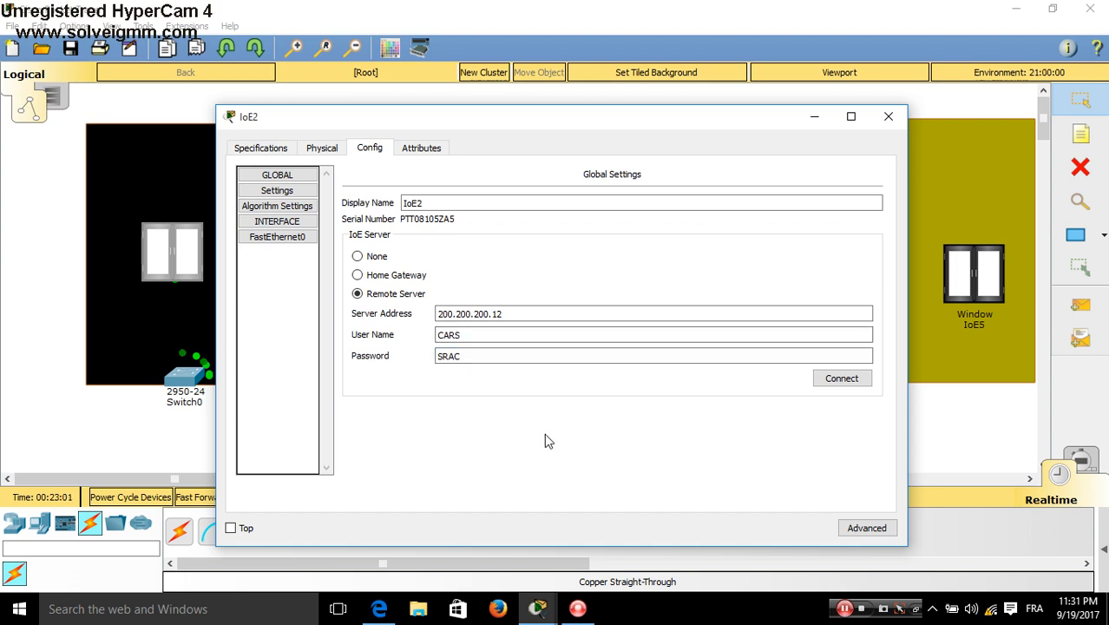
pyautogui.click(857, 387)
pyautogui.click(889, 116)
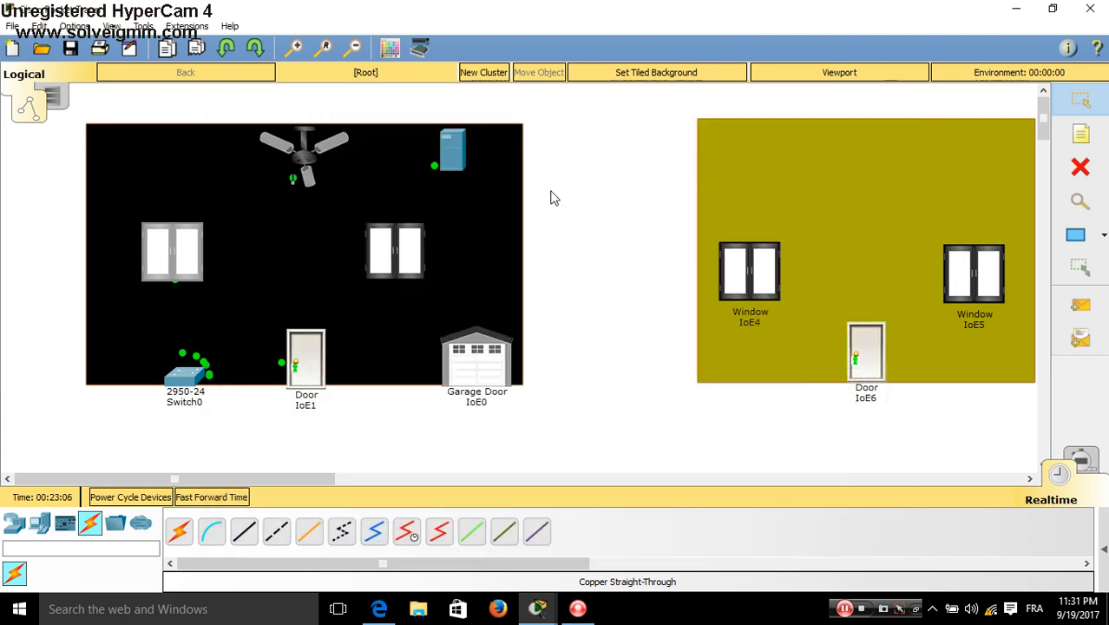
# Set window IoE3's Config to Remote Server with address 200.200.200.12
pyautogui.click(404, 251)
pyautogui.click(369, 147)
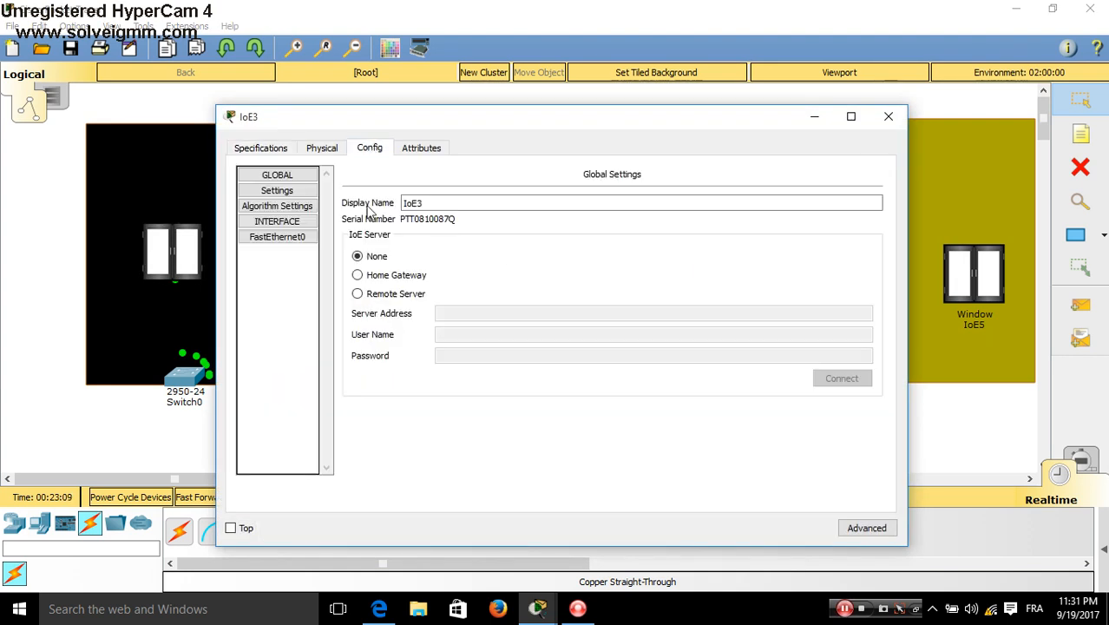
pyautogui.click(363, 295)
pyautogui.click(479, 314)
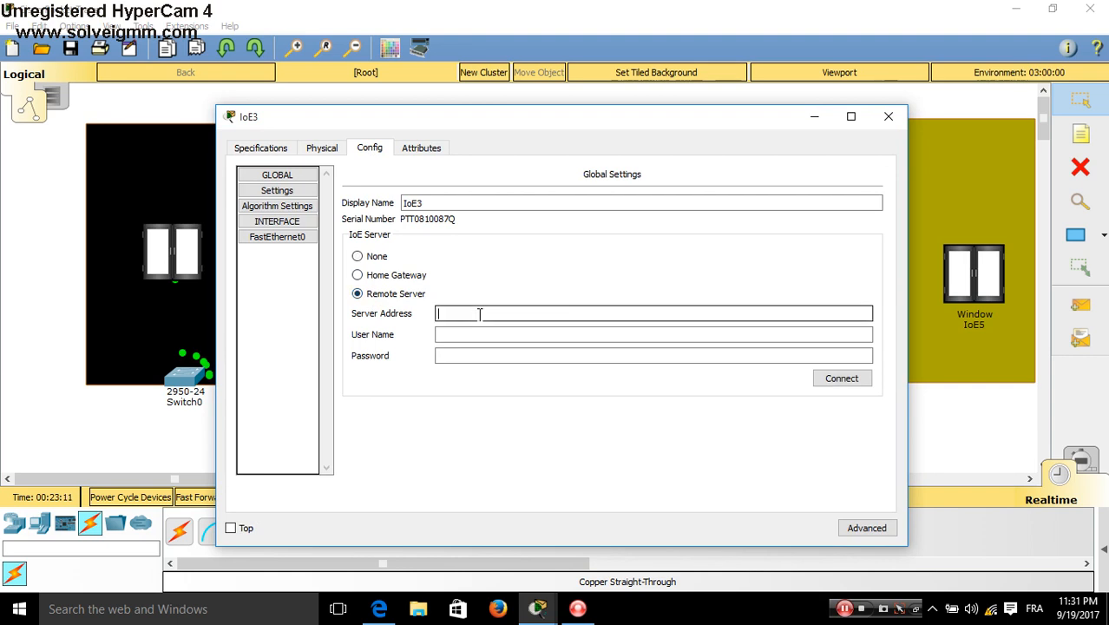
pyautogui.hotkey('ctrl', 'v')
# Fill in IoE3's server user name and password and connect it to the IoE server
pyautogui.click(484, 356)
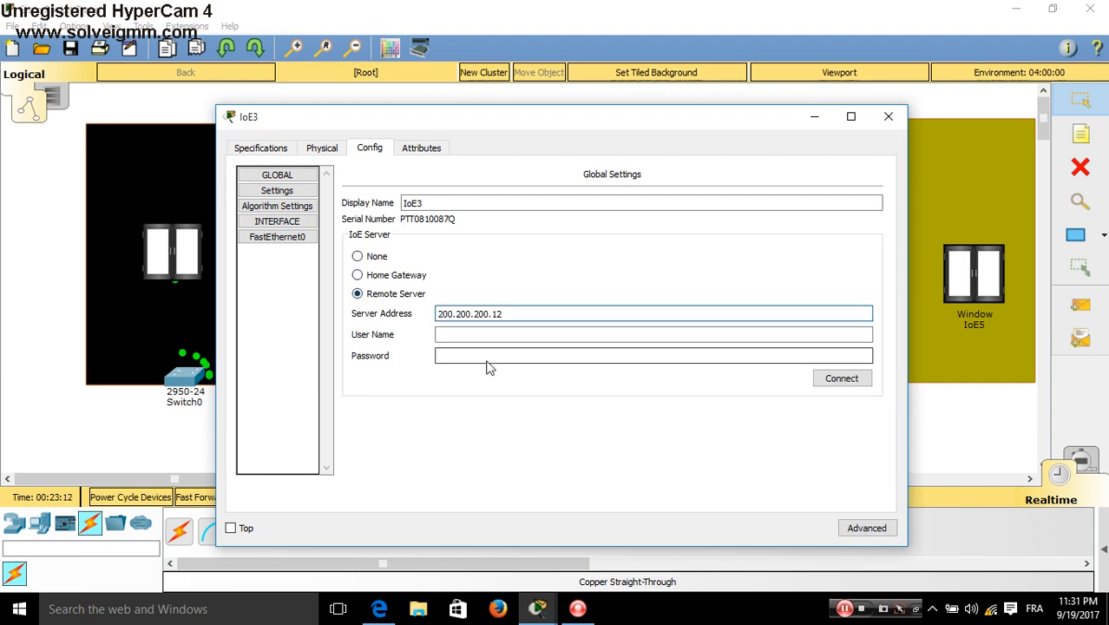
pyautogui.click(476, 336)
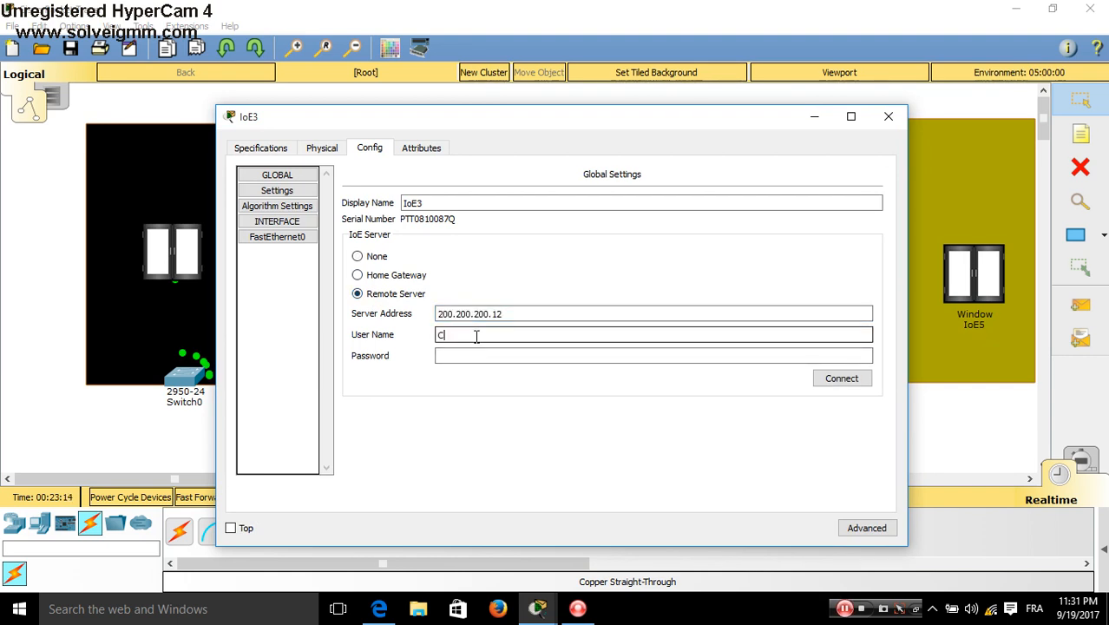
pyautogui.press('Tab')
pyautogui.write('SRA')
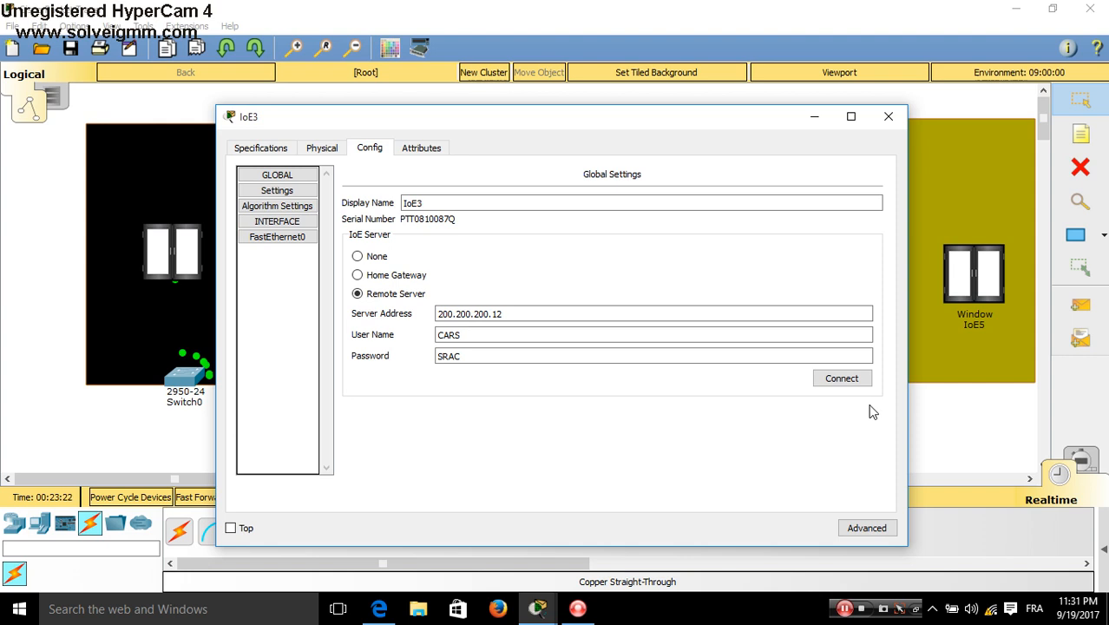
pyautogui.click(844, 382)
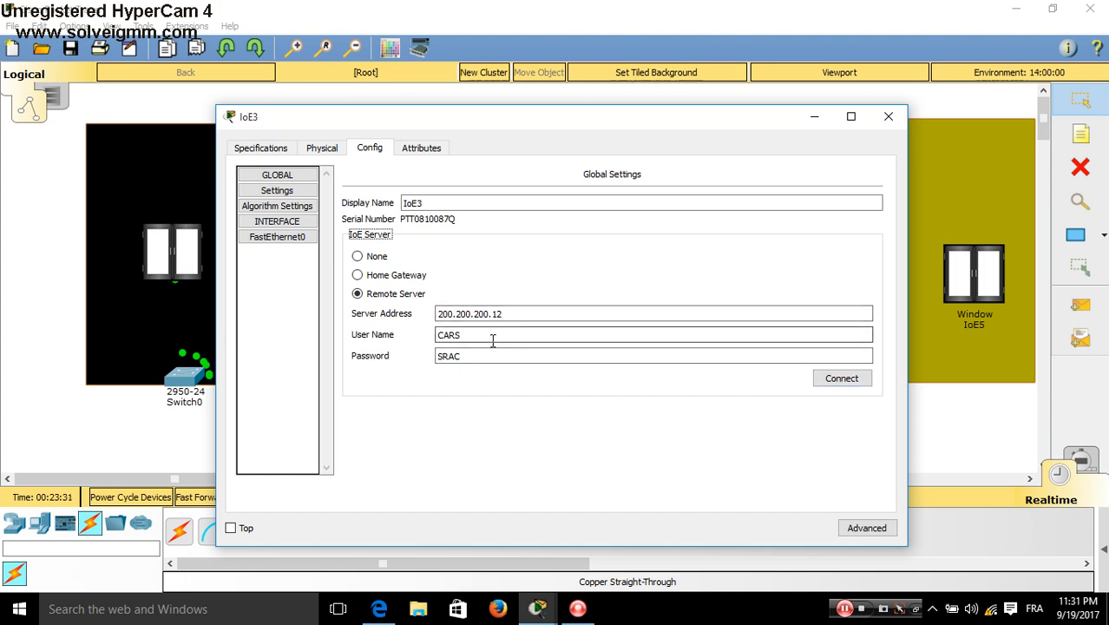
pyautogui.moveTo(493, 338); pyautogui.dragTo(551, 348)
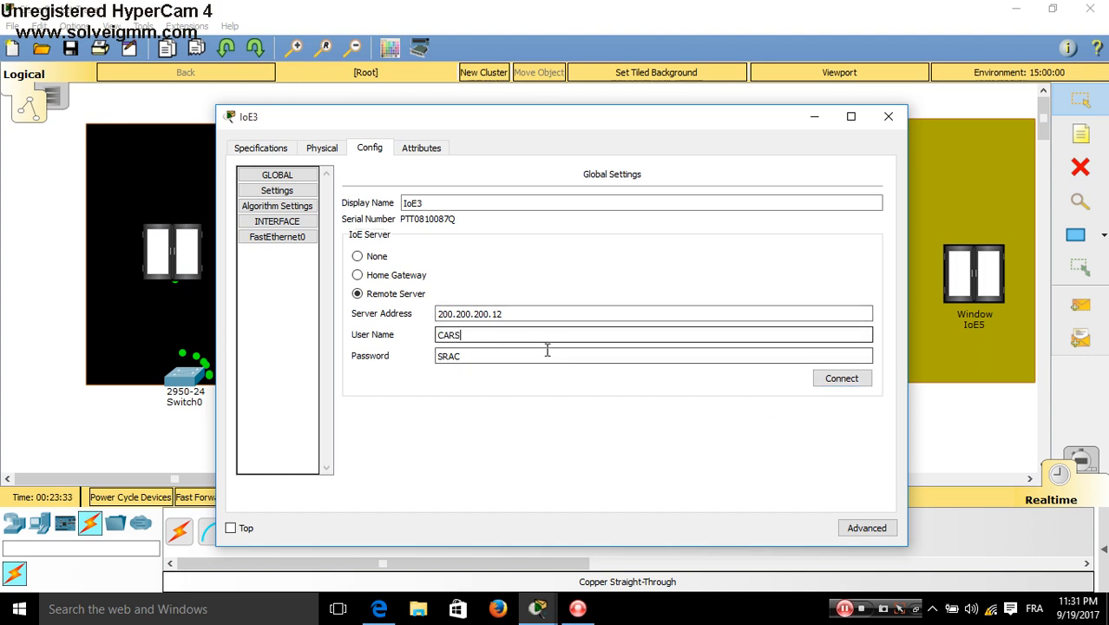
pyautogui.click(823, 382)
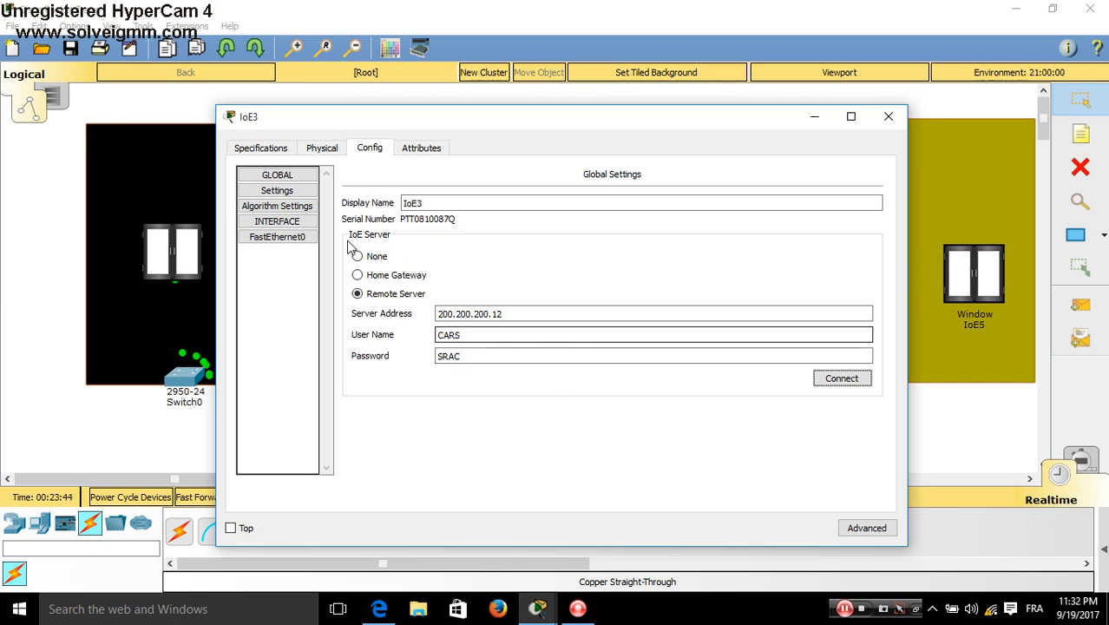
# Switch IoE3's FastEthernet0 to DHCP, reconnect it to the IoE server from Settings, and close it
pyautogui.click(286, 237)
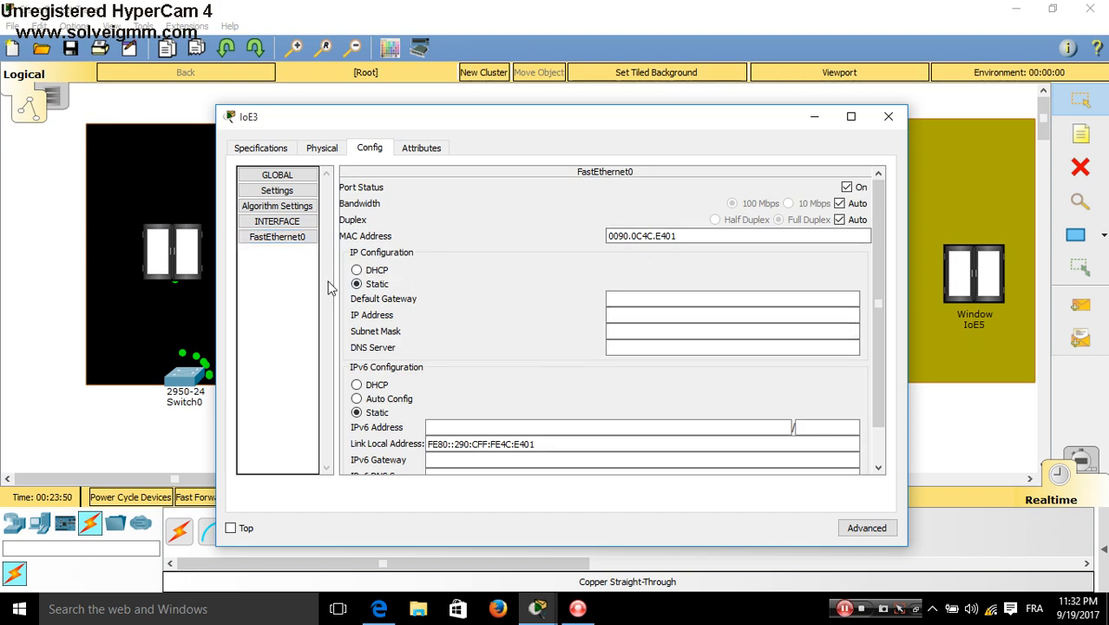
pyautogui.click(368, 272)
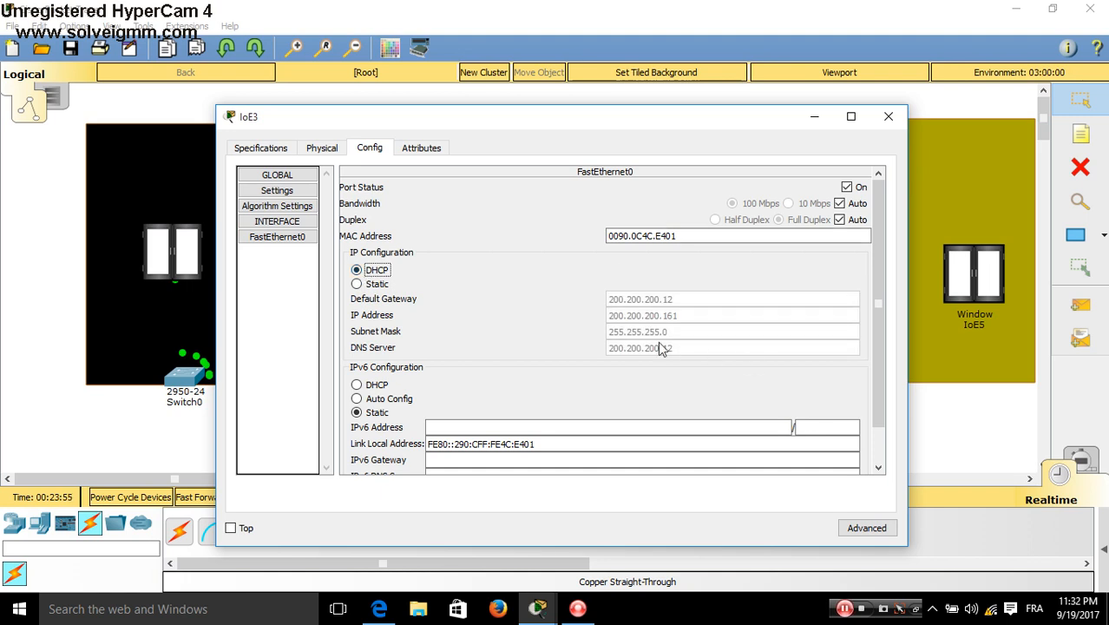
pyautogui.click(260, 178)
pyautogui.click(262, 178)
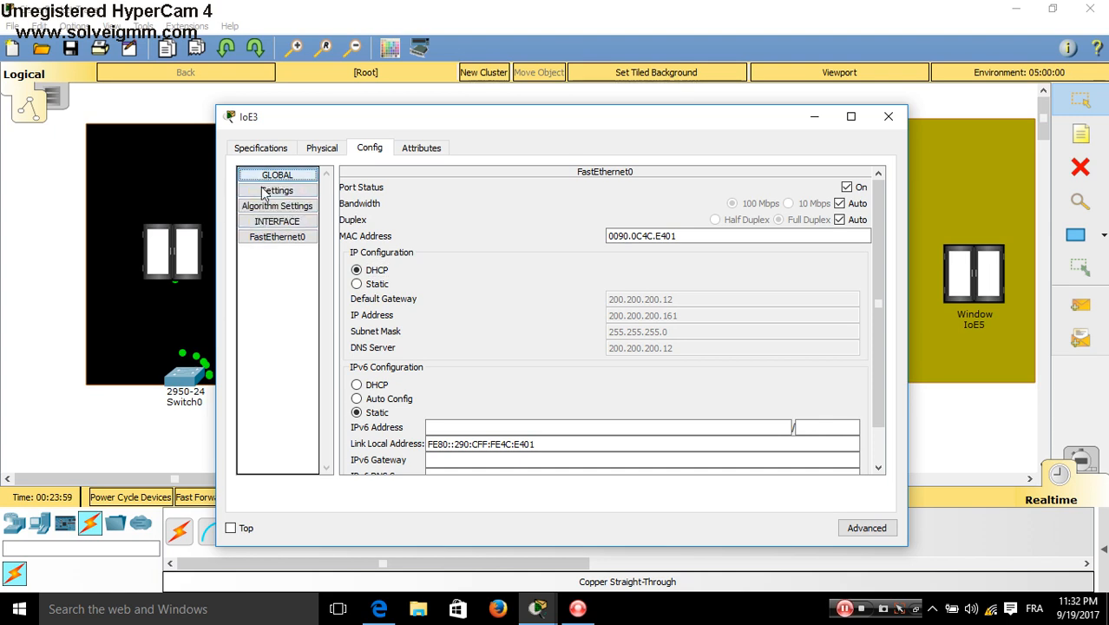
pyautogui.click(267, 192)
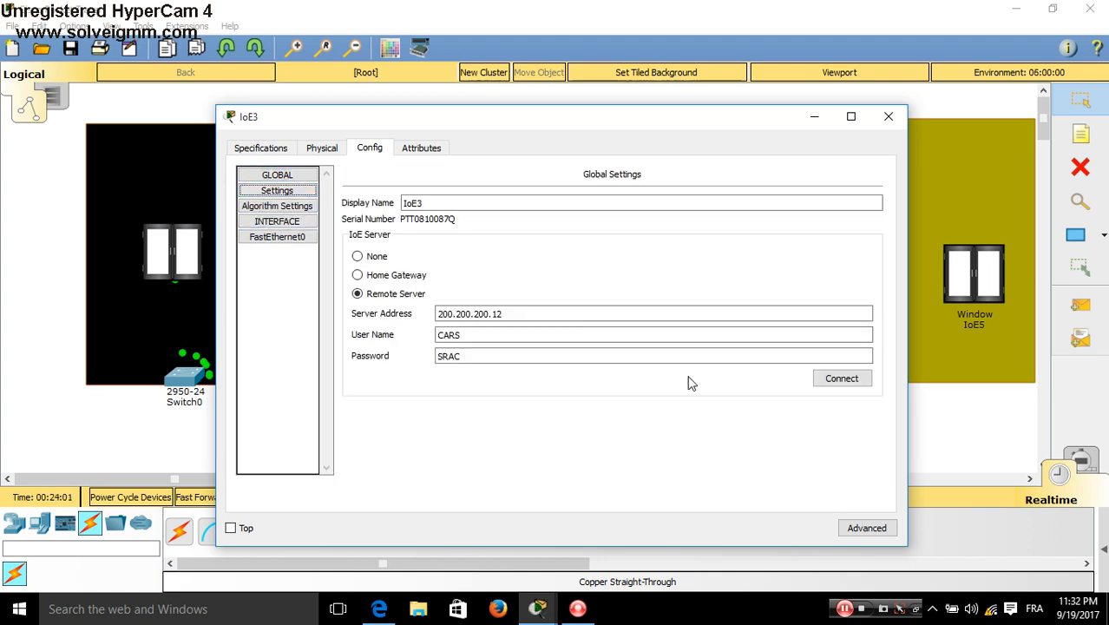
pyautogui.click(831, 381)
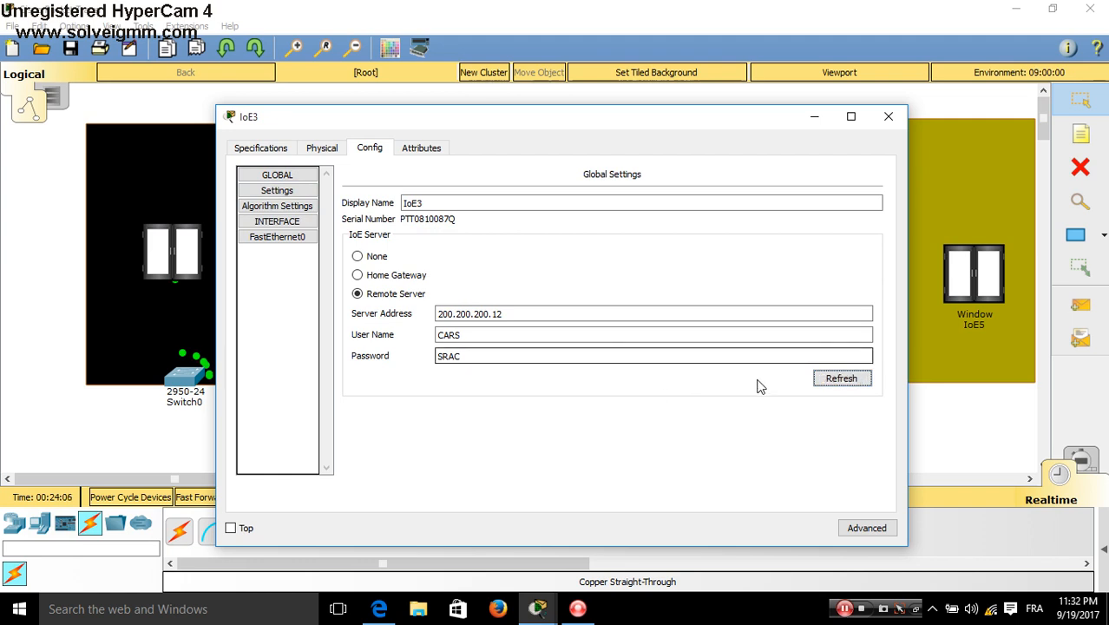
pyautogui.click(887, 117)
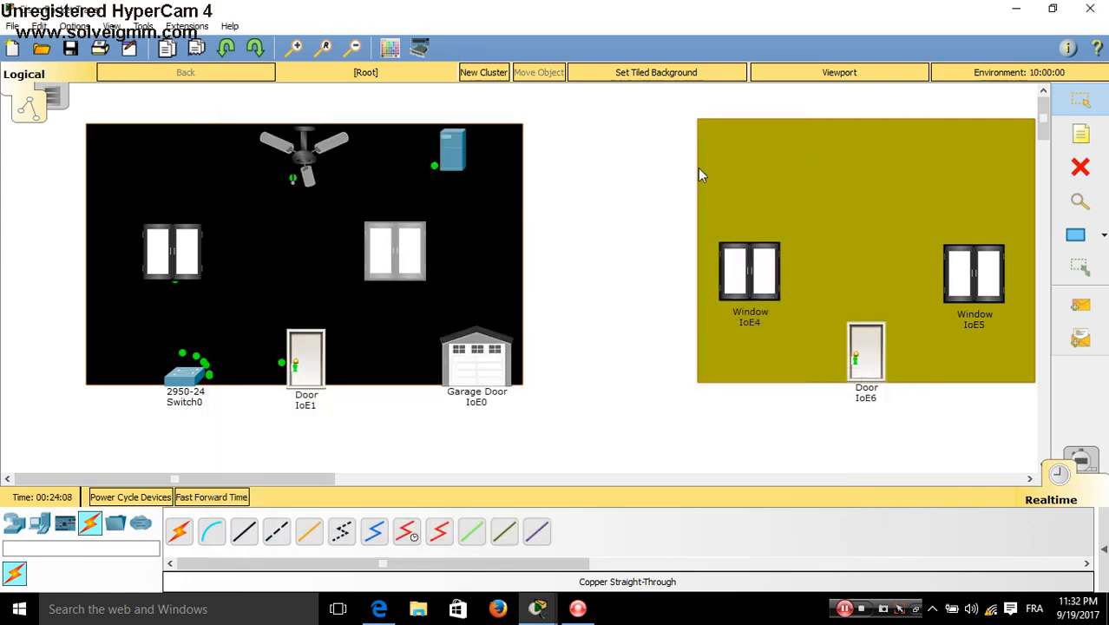
# Point the IoE7 ceiling fan's Config at remote server 200.200.200.12
pyautogui.click(305, 164)
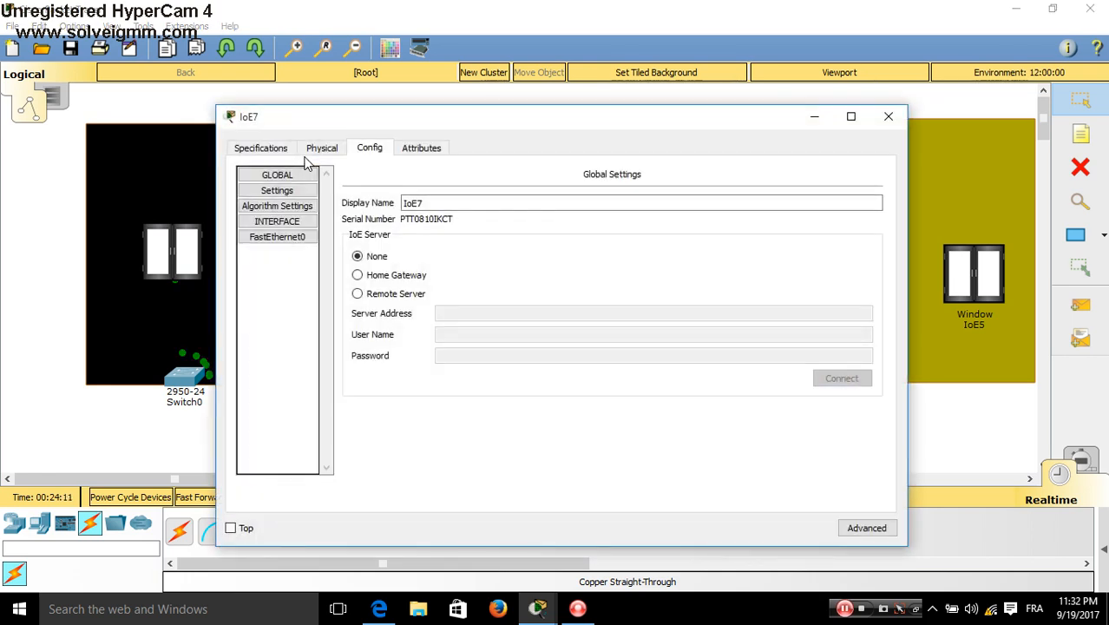
pyautogui.click(358, 293)
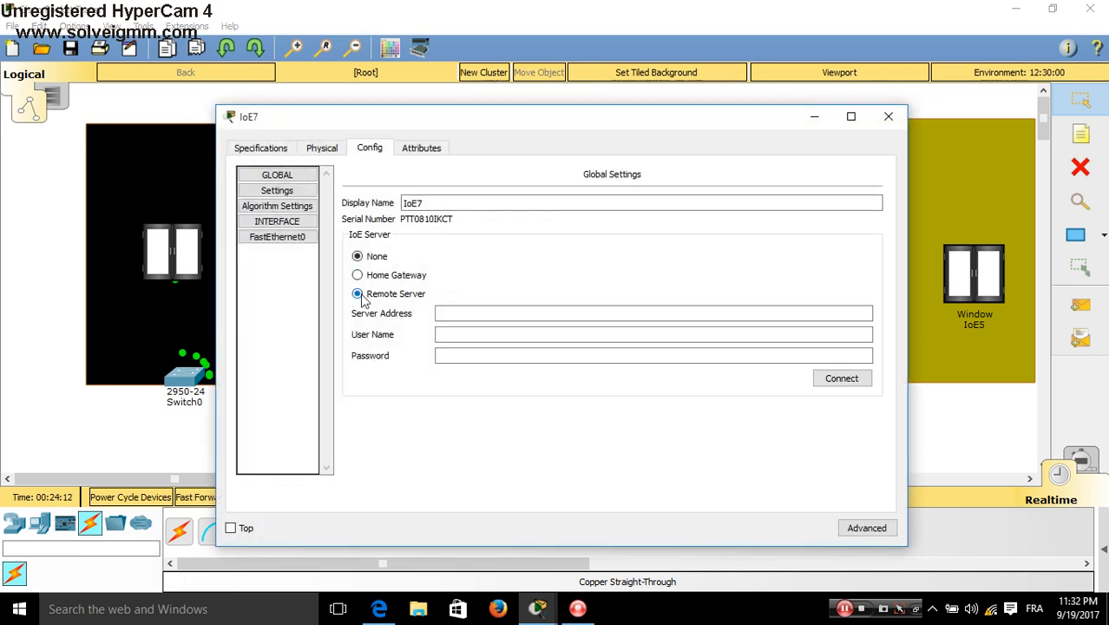
pyautogui.click(450, 315)
pyautogui.write('200.200.200.12')
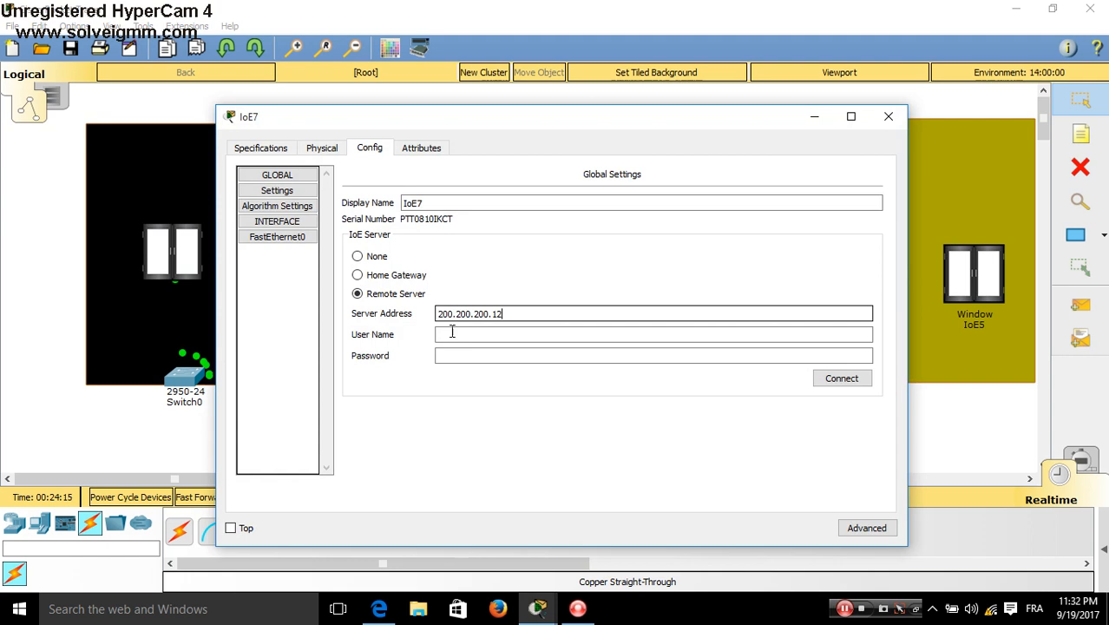
# Enter the fan's server user name and password, connect it, and open Server0's registered-devices page
pyautogui.click(452, 336)
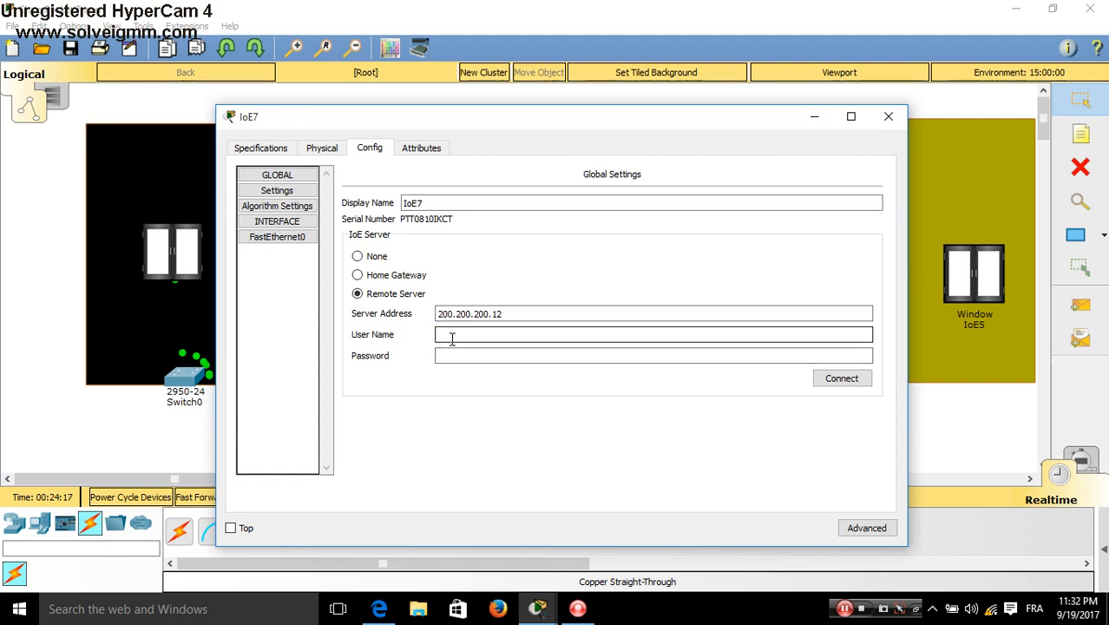
pyautogui.write('S')
pyautogui.press('Tab')
pyautogui.write('SRA')
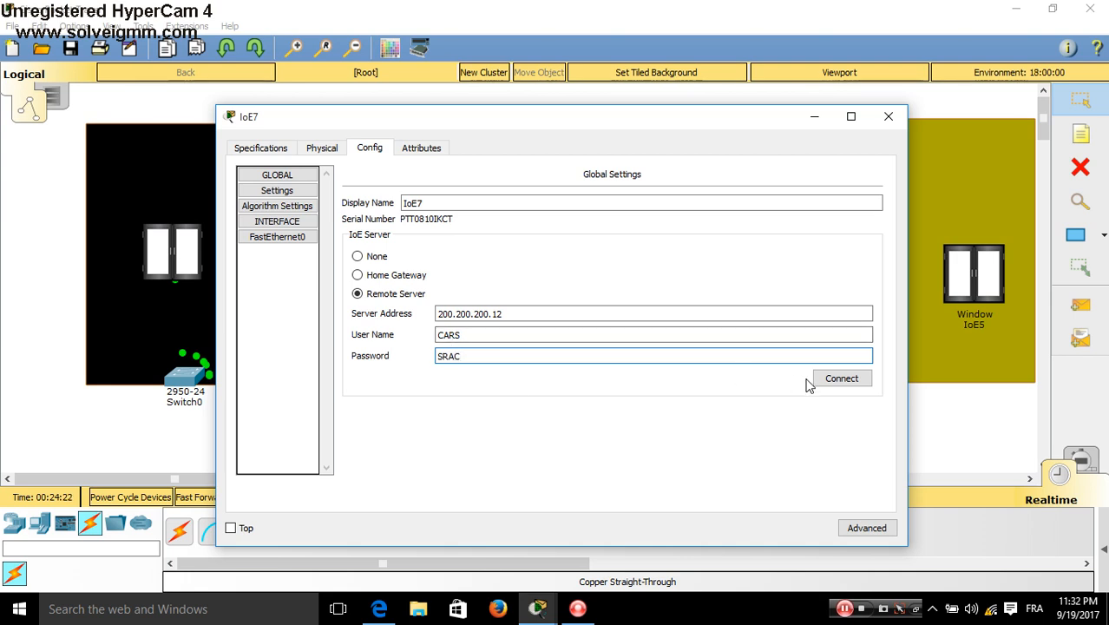
pyautogui.click(834, 383)
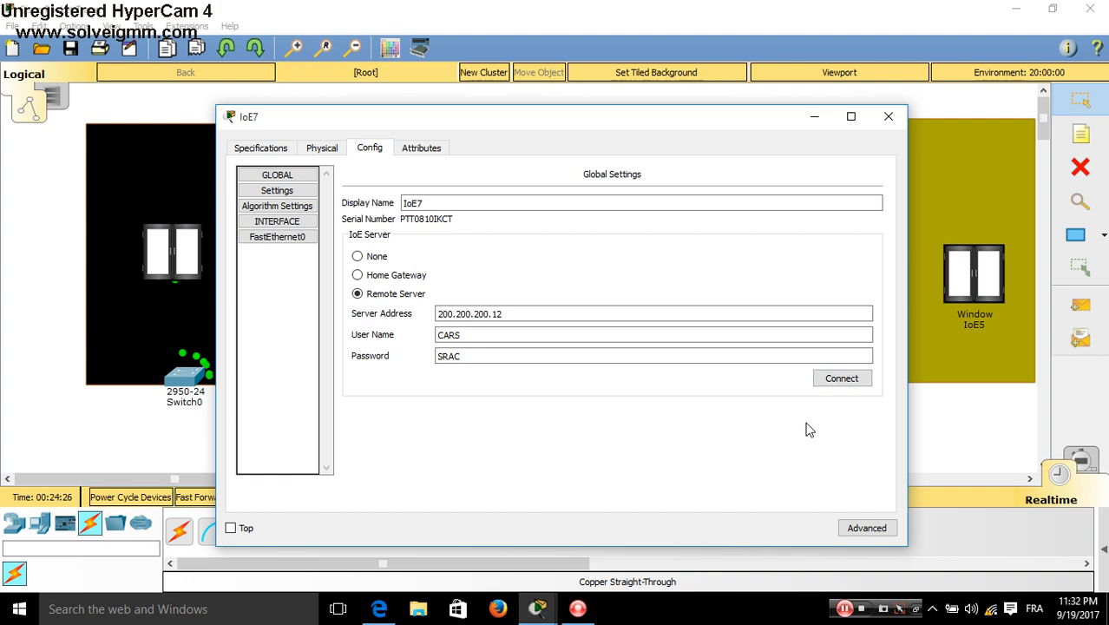
pyautogui.click(840, 382)
pyautogui.click(888, 118)
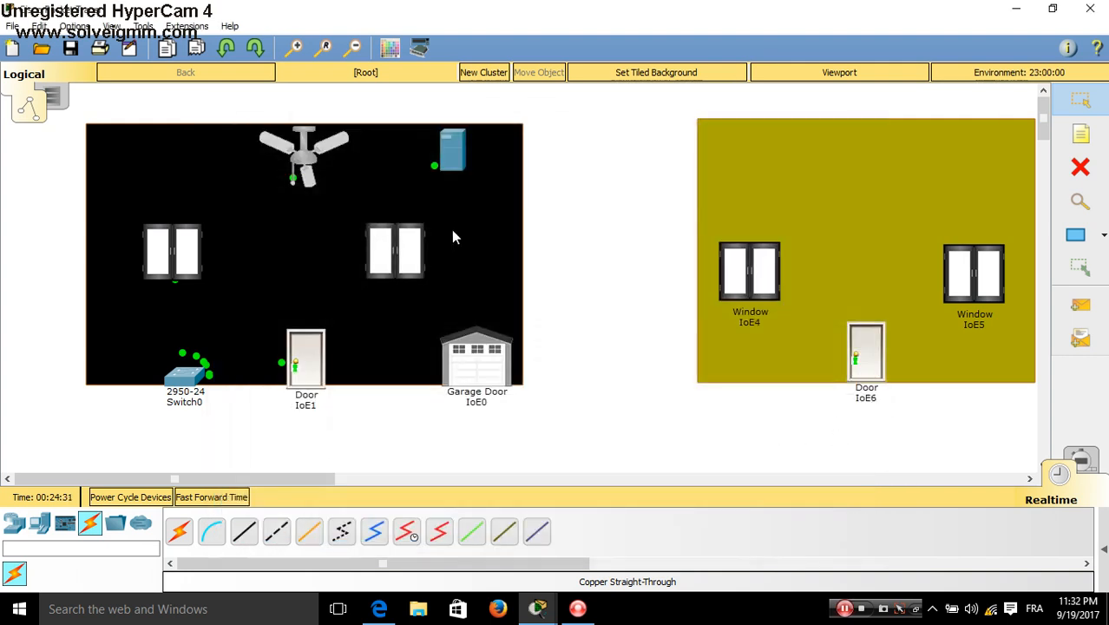
pyautogui.click(466, 170)
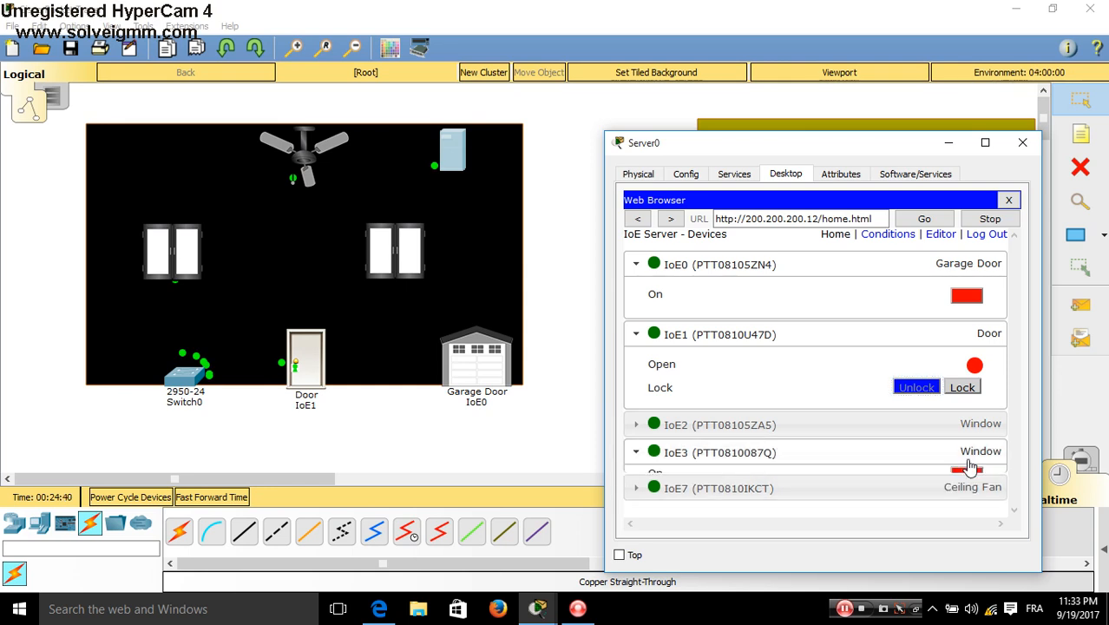
# Expand windows IoE3 and IoE2 on Server0's page and turn both on to open them
pyautogui.click(969, 457)
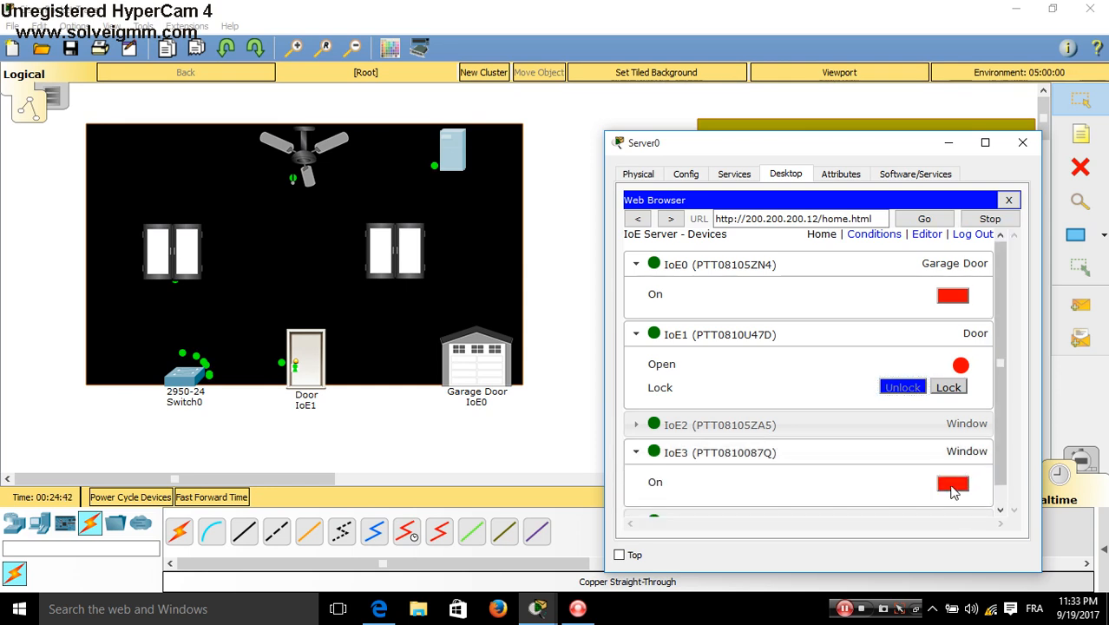
pyautogui.click(953, 488)
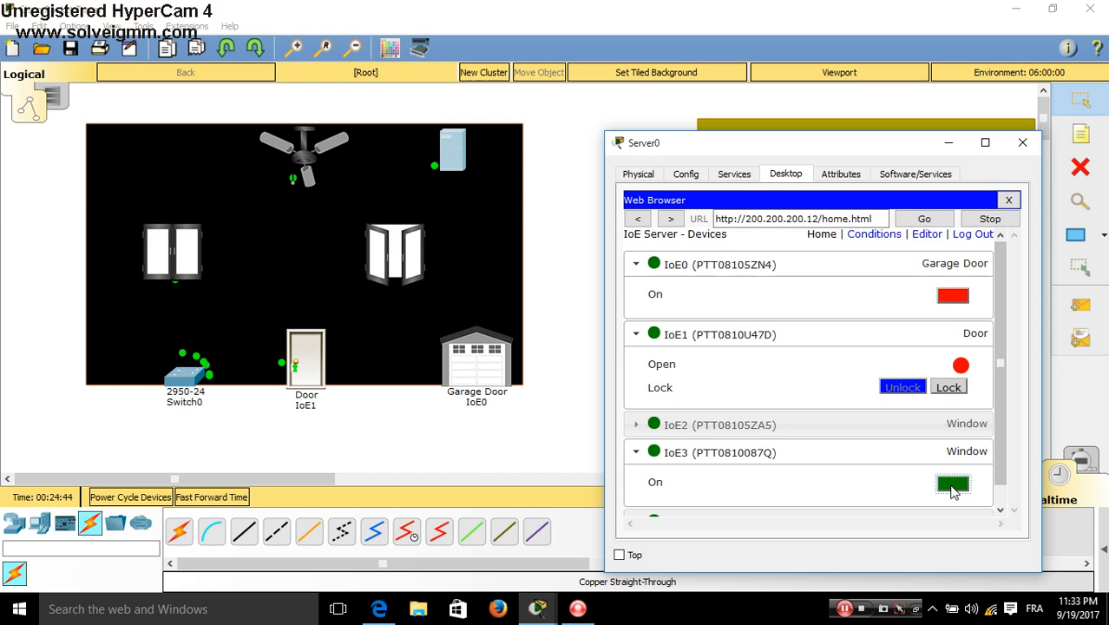
pyautogui.click(972, 425)
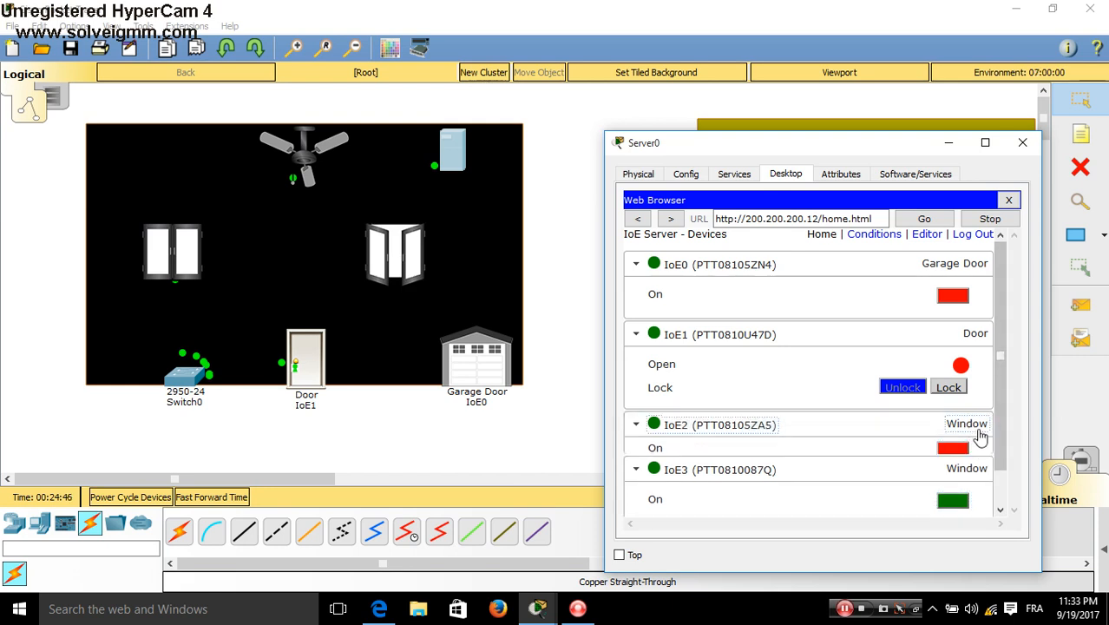
pyautogui.click(952, 457)
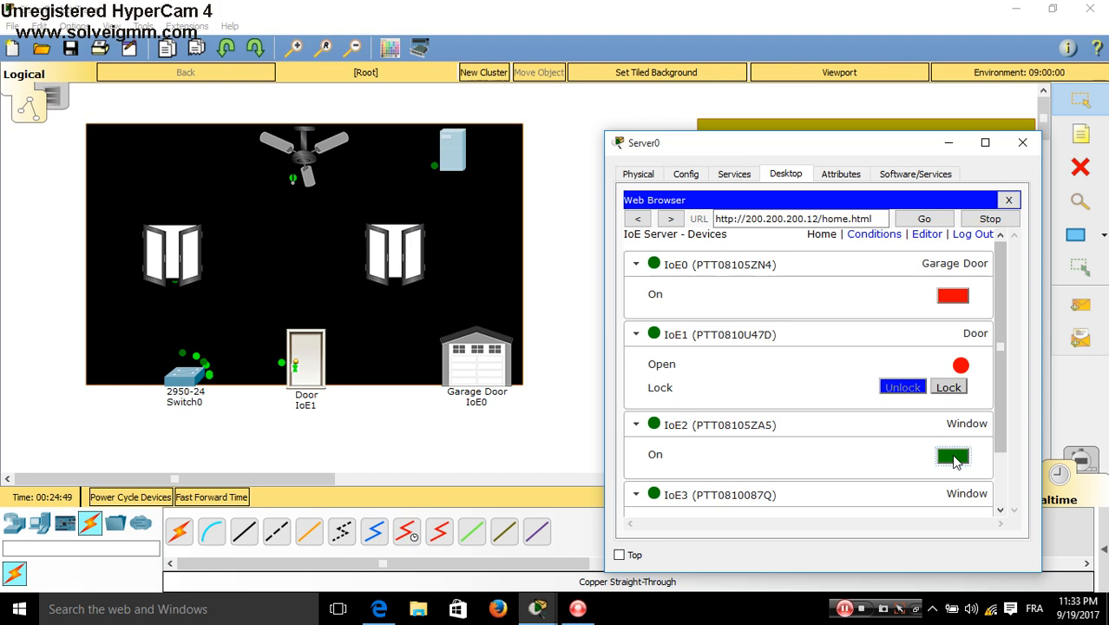
# Turn windows IoE2 and IoE3 off again to close them
pyautogui.click(953, 457)
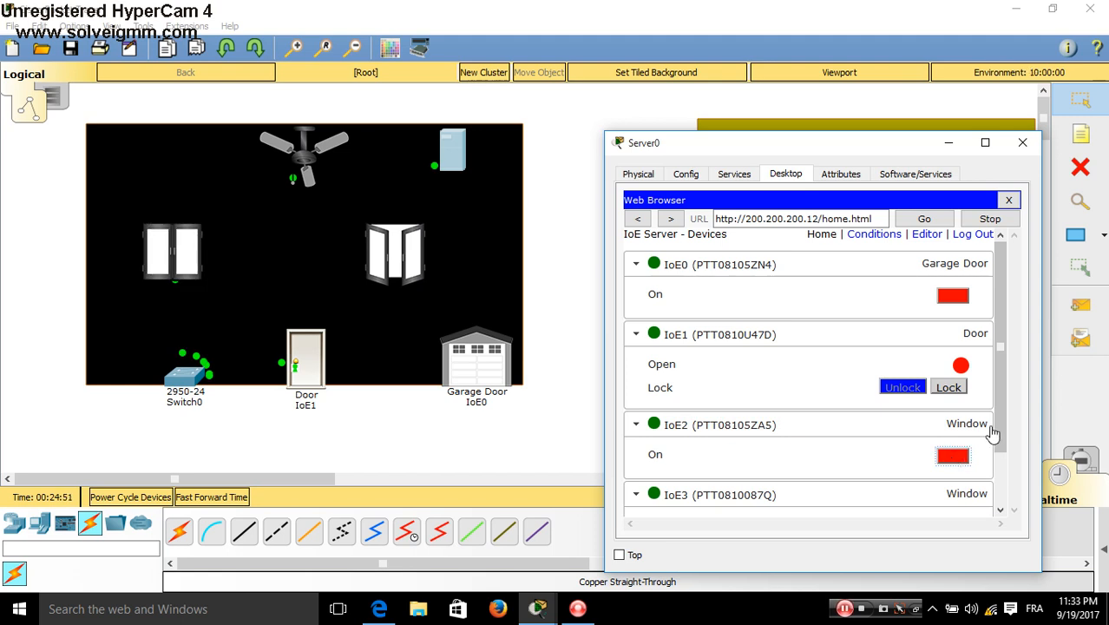
pyautogui.moveTo(1000, 440); pyautogui.dragTo(1001, 471)
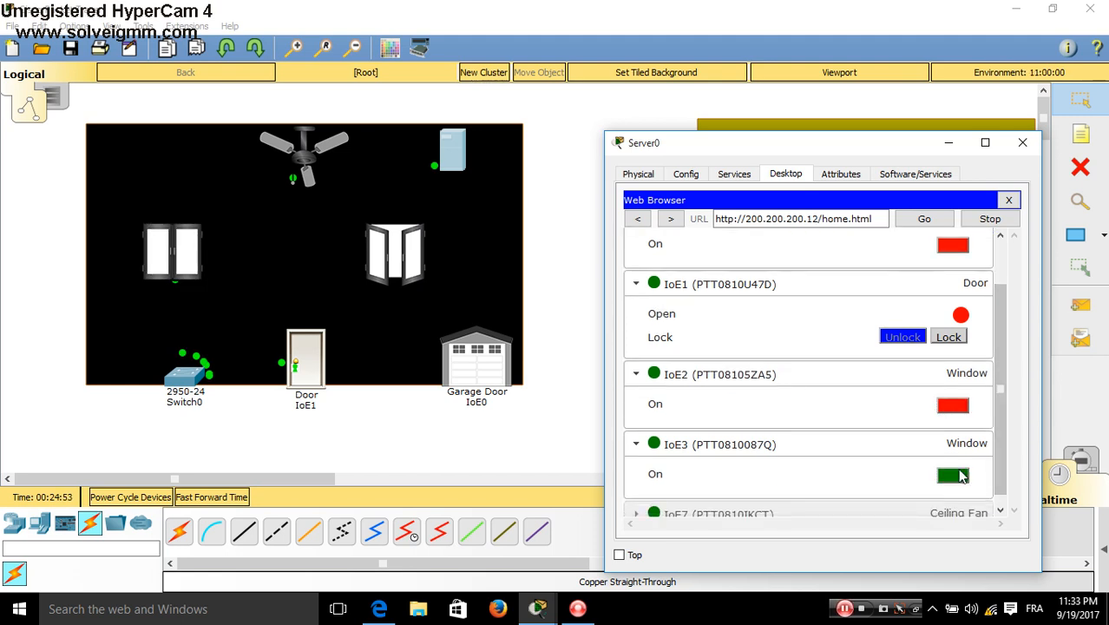
pyautogui.click(951, 474)
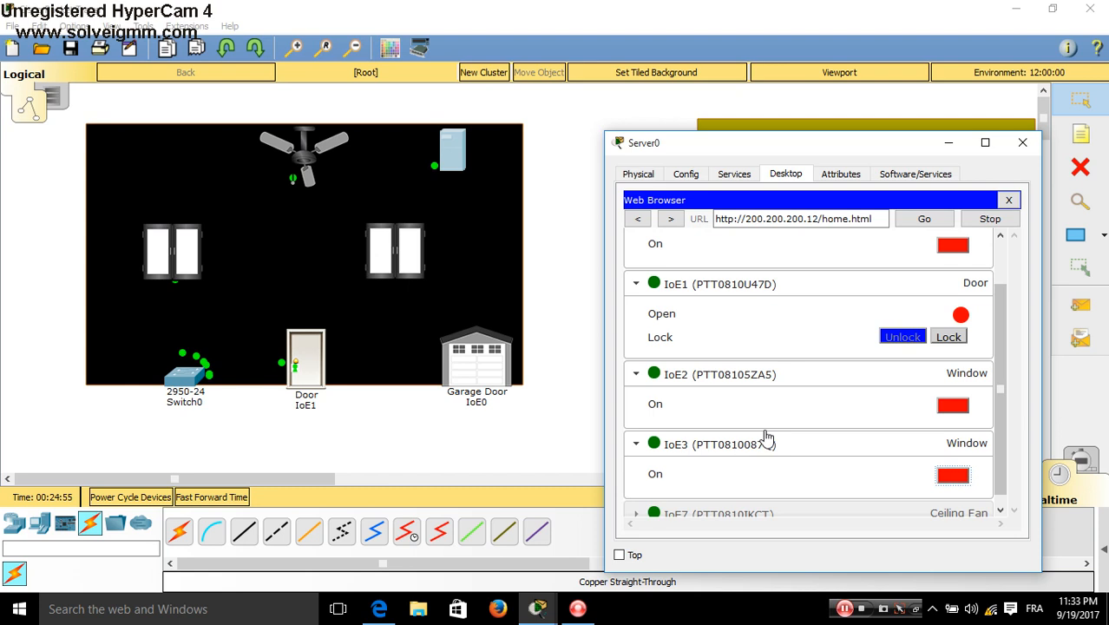
pyautogui.moveTo(1002, 447); pyautogui.dragTo(990, 472)
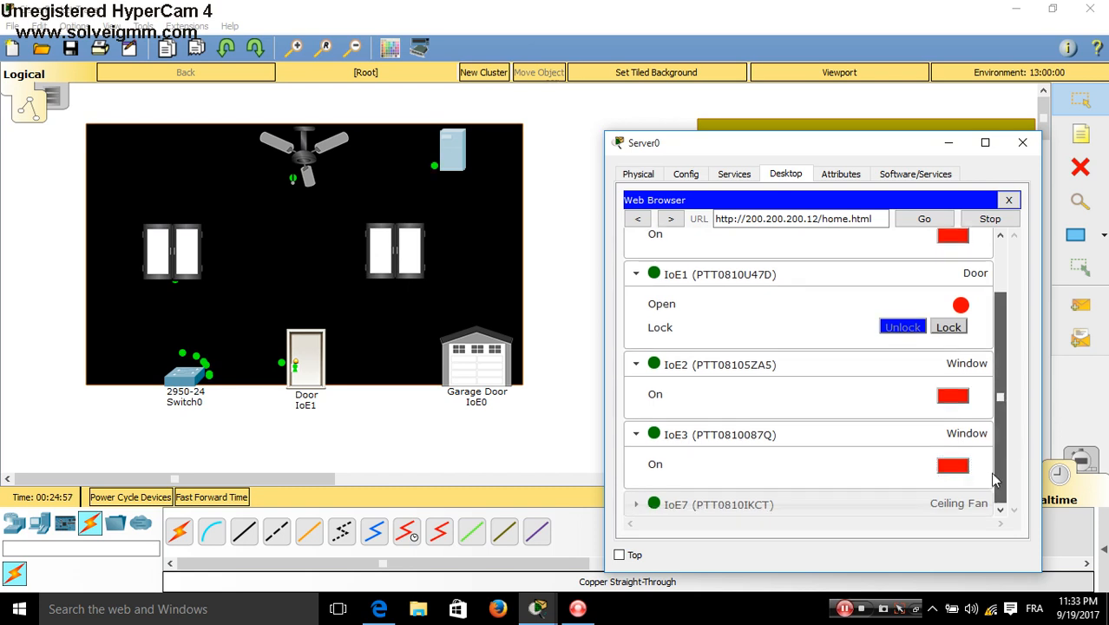
# Expand the IoE7 ceiling fan, set it to Low then High, and close the server window
pyautogui.click(950, 504)
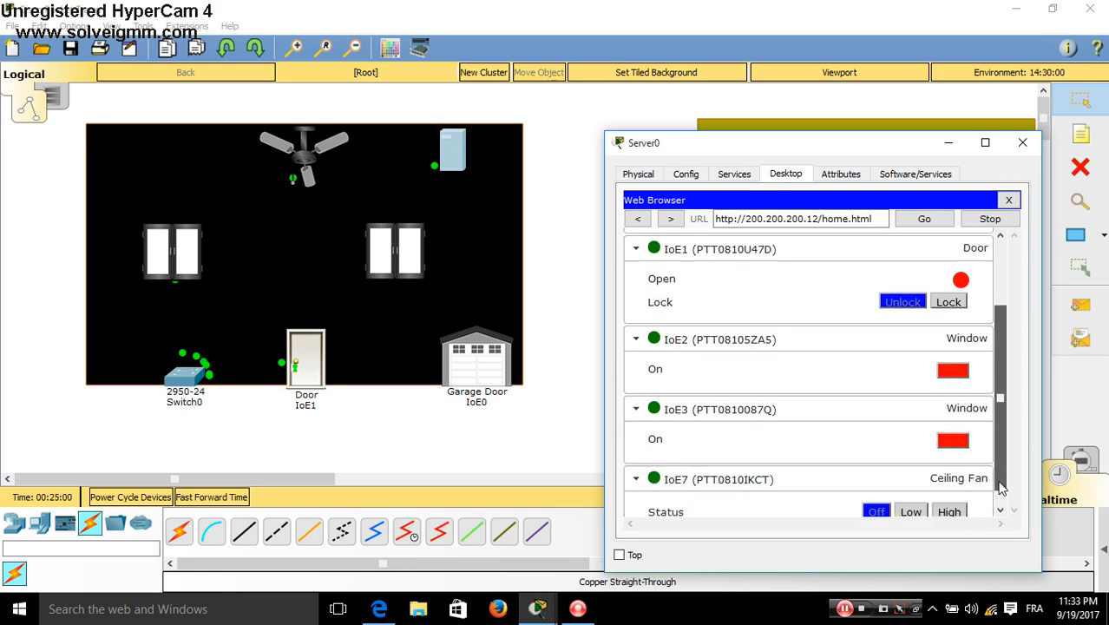
pyautogui.click(910, 499)
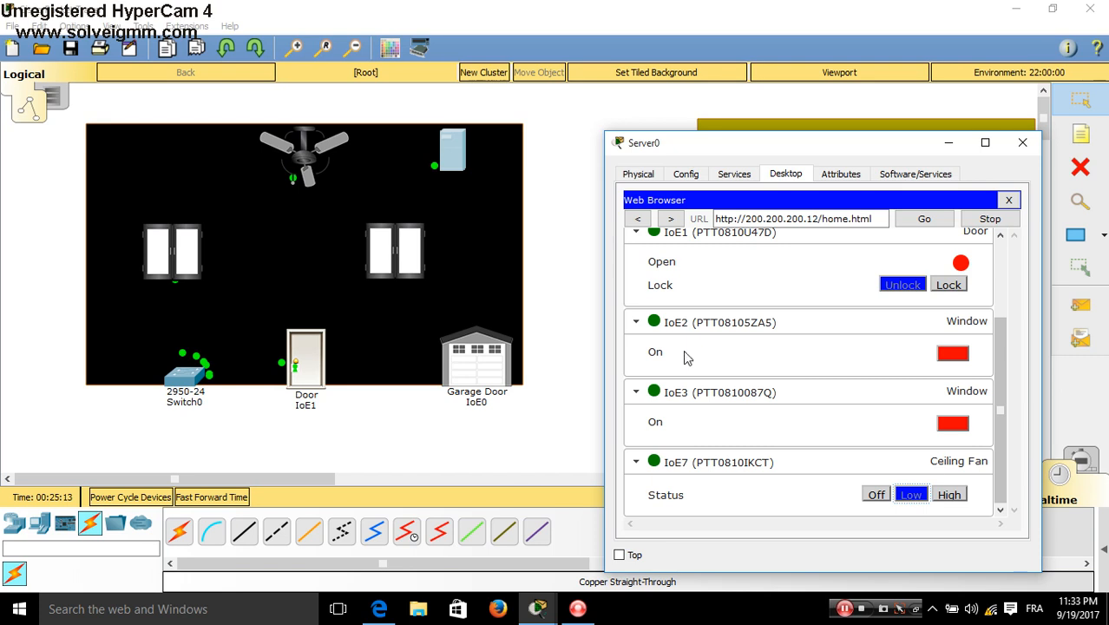
pyautogui.click(955, 497)
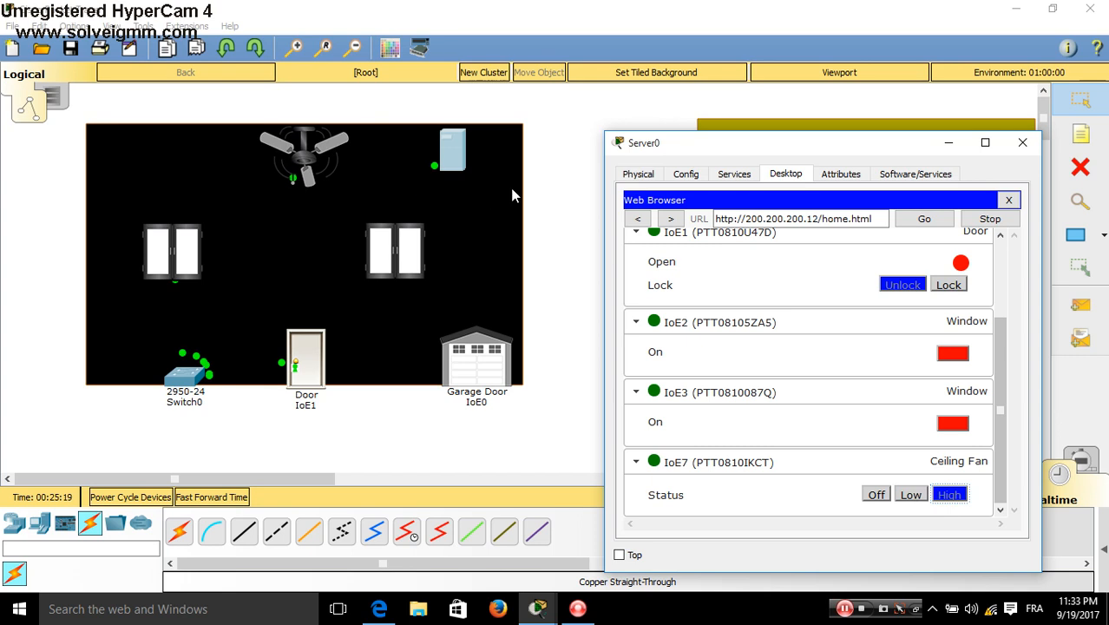
pyautogui.click(1023, 144)
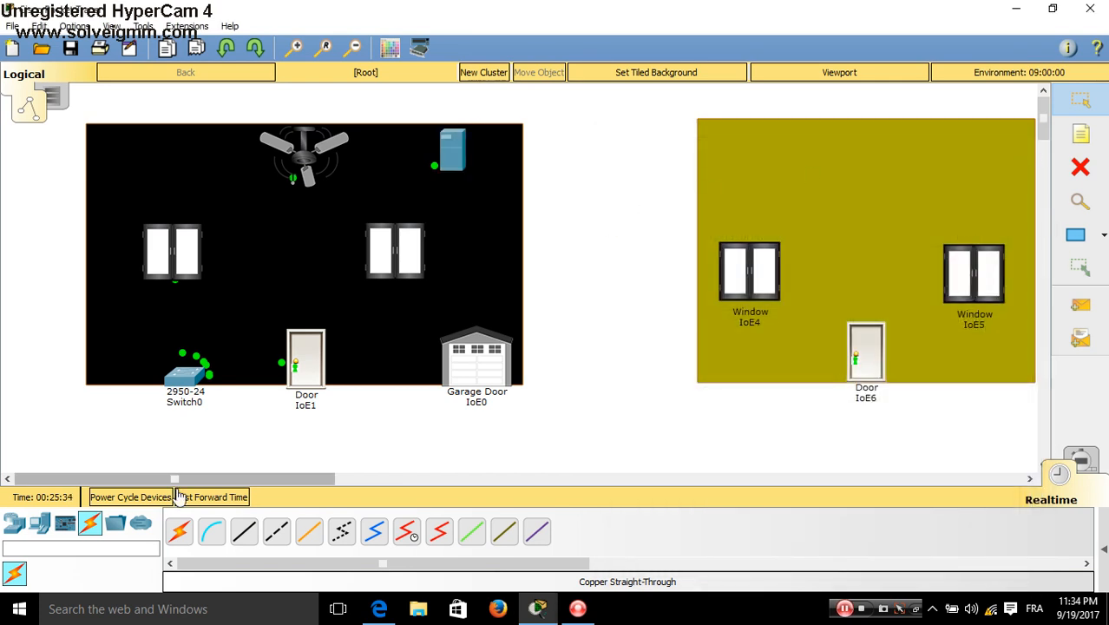
# Place a Laptop-PT from End Devices inside the black house
pyautogui.click(39, 523)
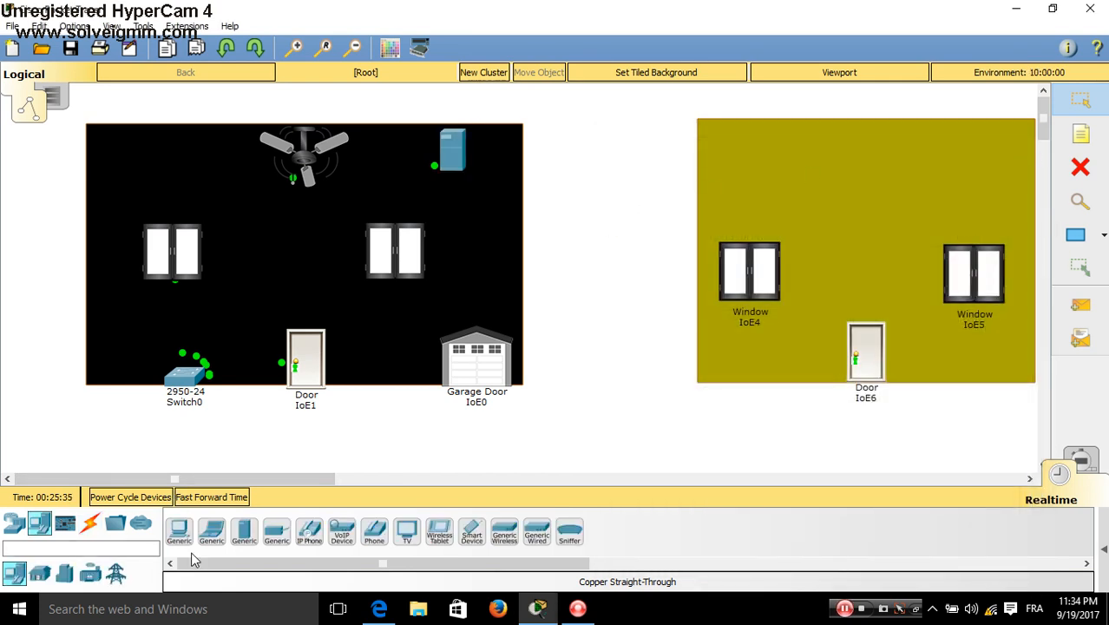
pyautogui.click(211, 531)
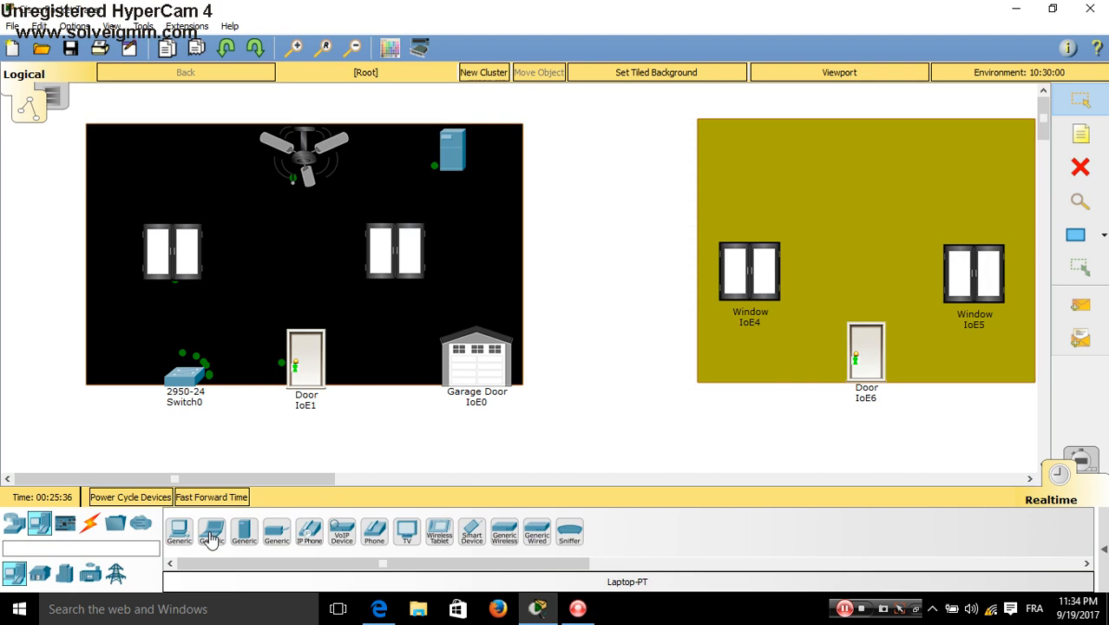
pyautogui.click(486, 262)
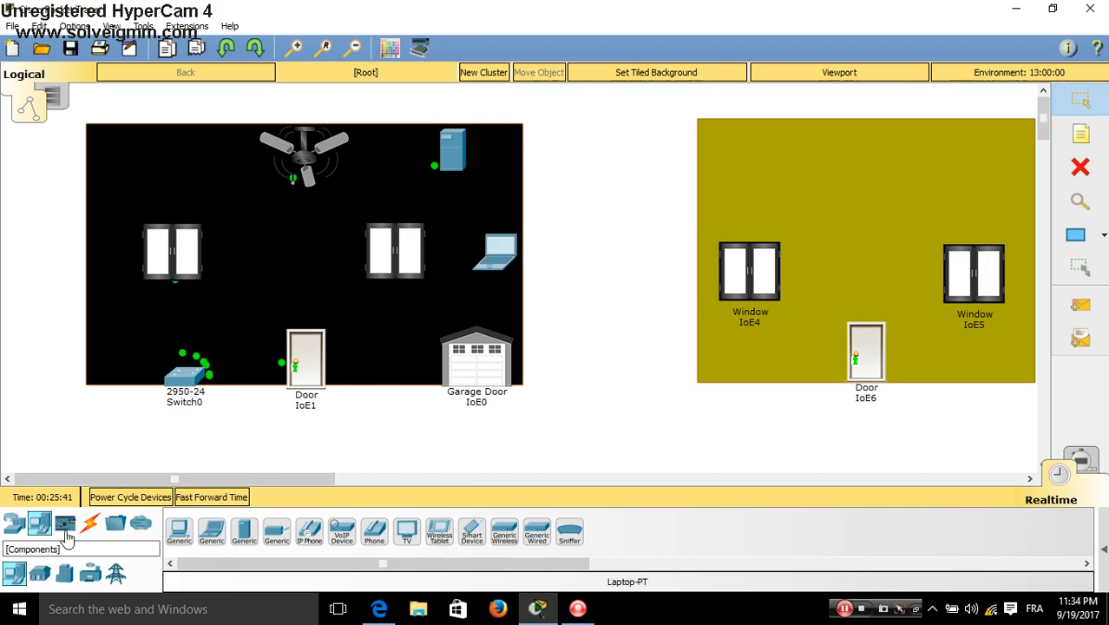
# Cable the laptop's FastEthernet0 to Switch0's FastEthernet0/24 with copper straight-through
pyautogui.click(98, 527)
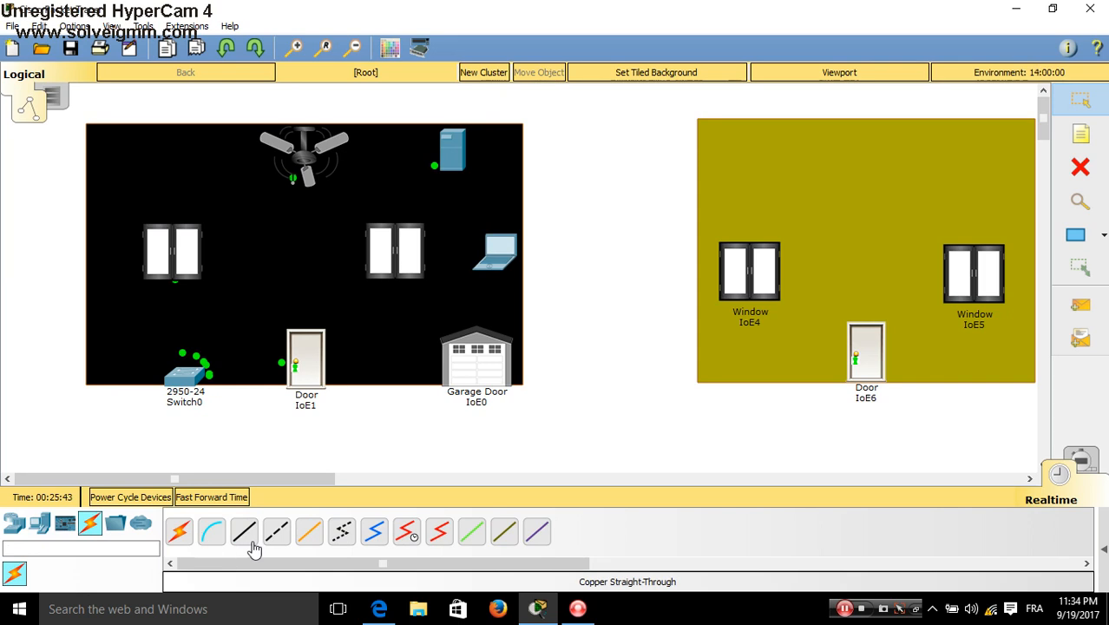
pyautogui.click(246, 533)
pyautogui.click(497, 260)
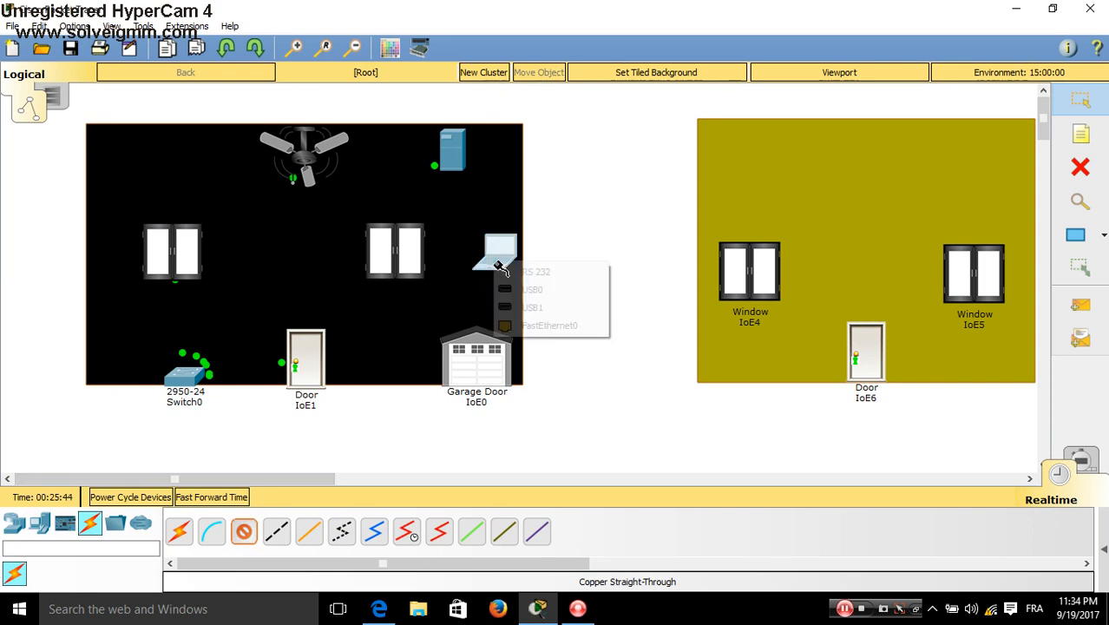
pyautogui.click(525, 326)
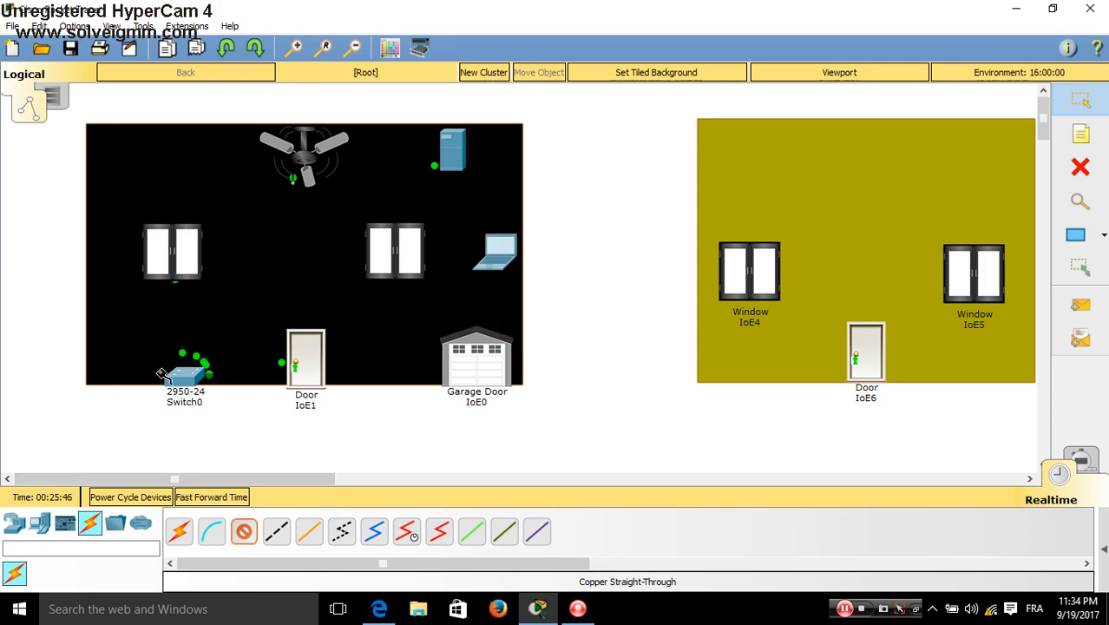
pyautogui.click(217, 378)
pyautogui.click(236, 363)
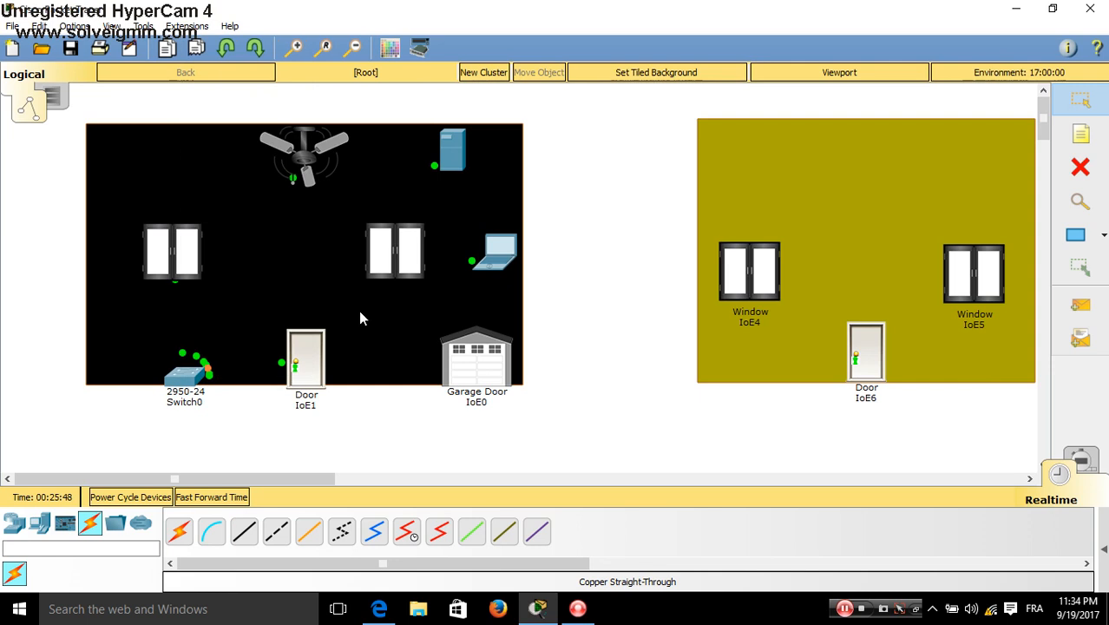
pyautogui.moveTo(500, 257)
pyautogui.mouseDown()
pyautogui.moveTo(494, 275)
pyautogui.moveTo(491, 261)
pyautogui.mouseUp()
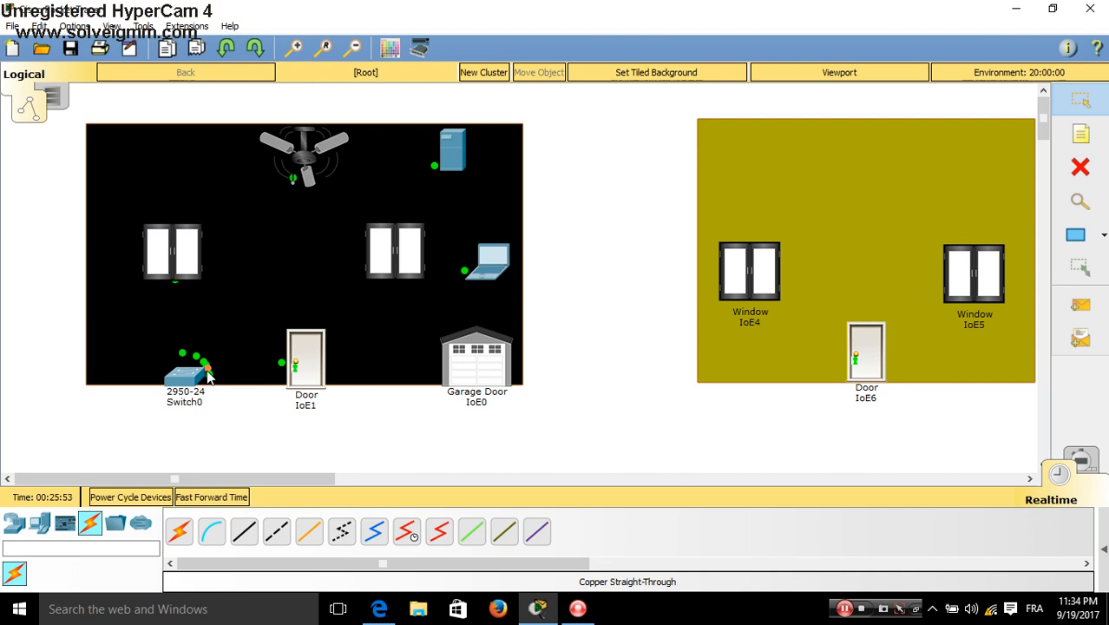
pyautogui.moveTo(208, 373)
# Set Laptop0's IP Configuration to DHCP
pyautogui.click(493, 258)
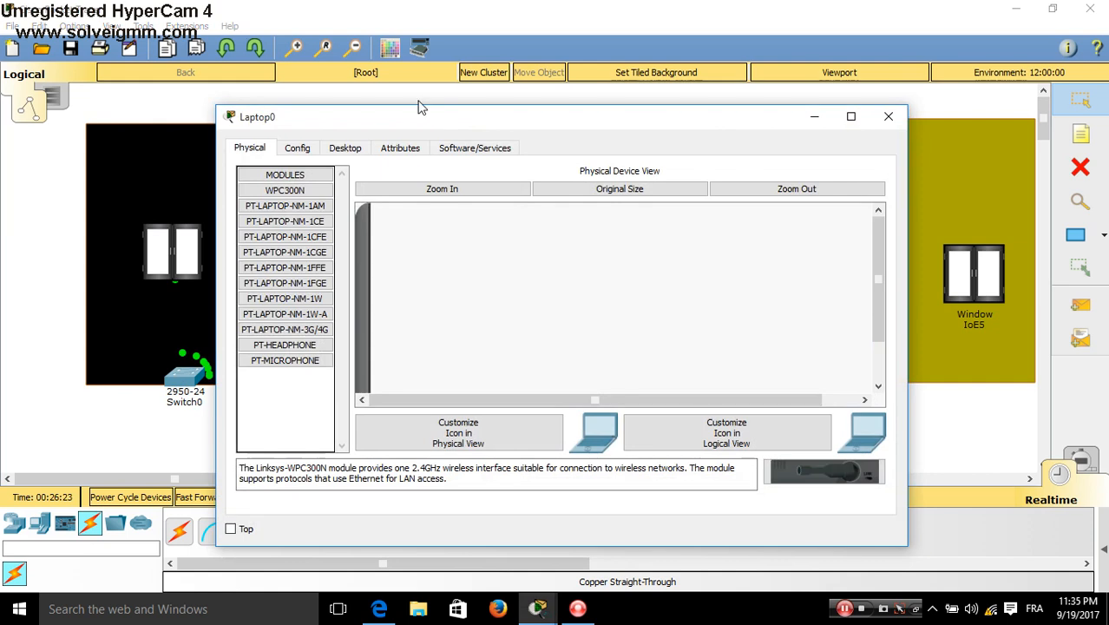
pyautogui.click(346, 149)
pyautogui.click(309, 200)
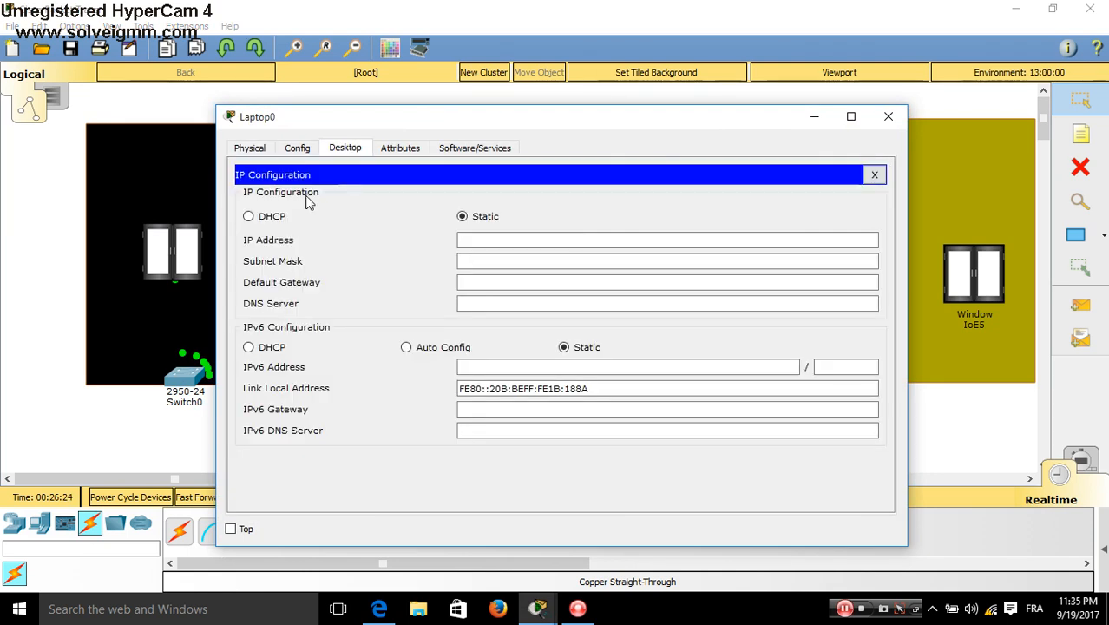
pyautogui.click(279, 219)
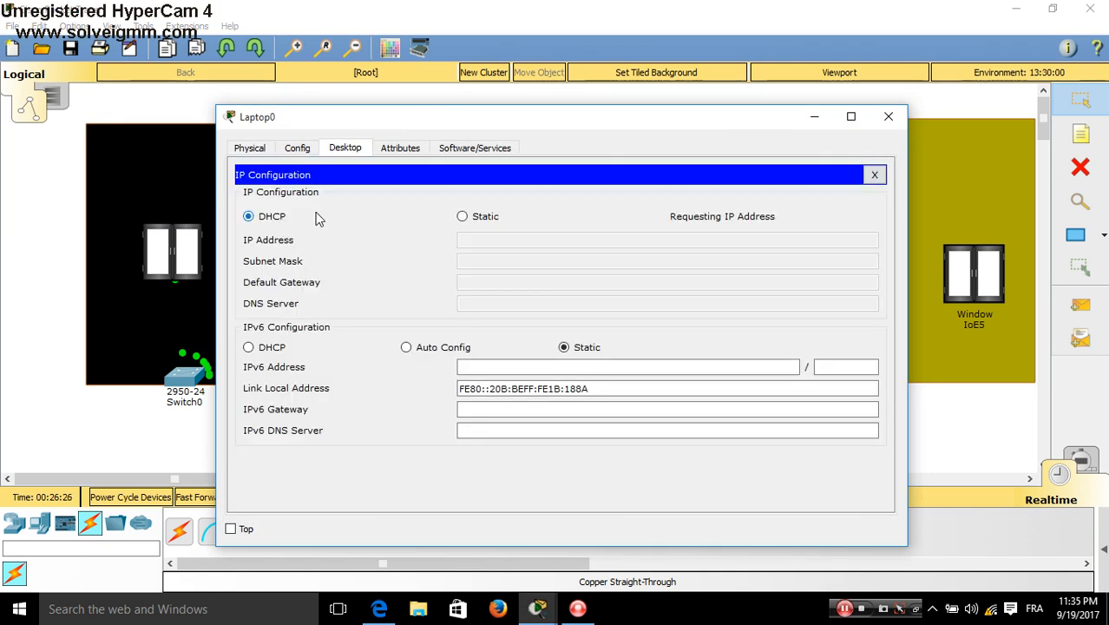
pyautogui.click(889, 120)
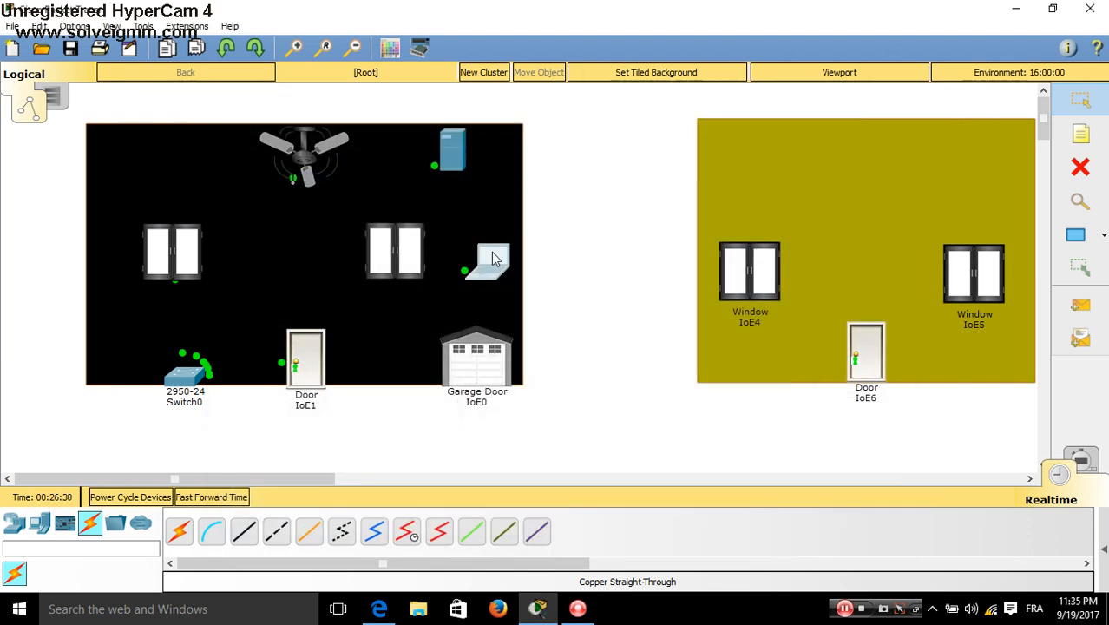
# Browse from Laptop0 to 200.200.200.12 and log in with the server user name and password
pyautogui.click(492, 258)
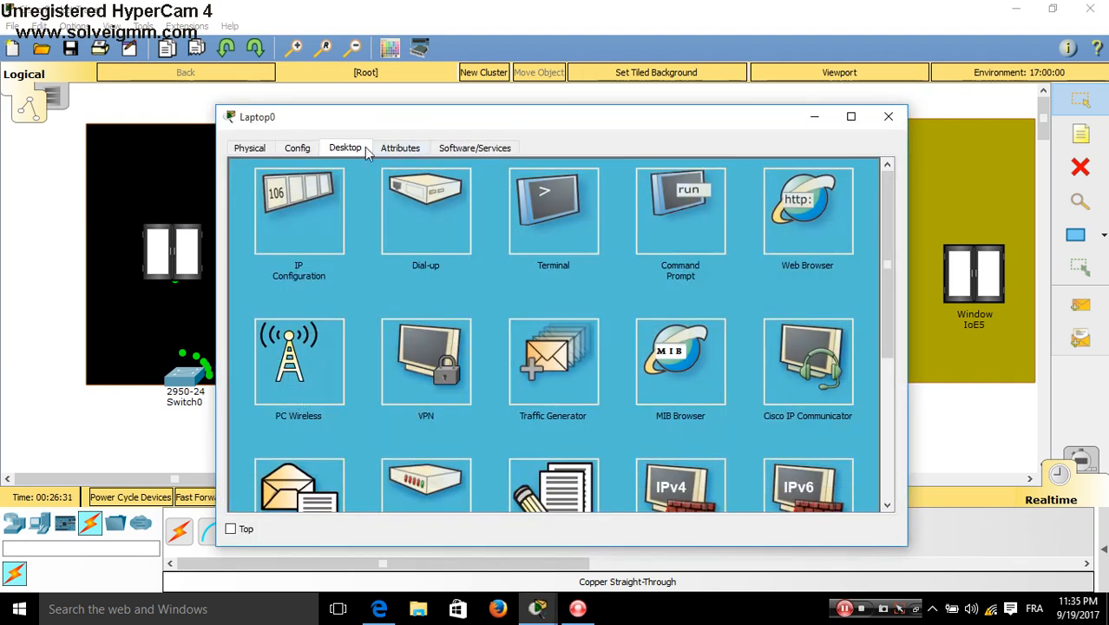
pyautogui.click(783, 221)
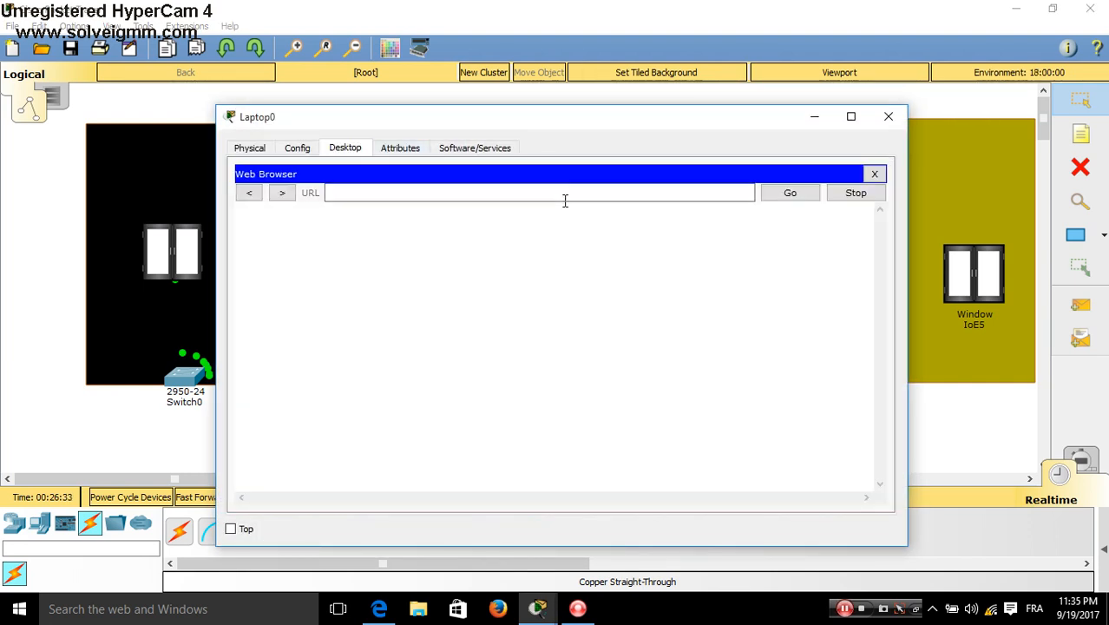
pyautogui.write('200.200.200.12')
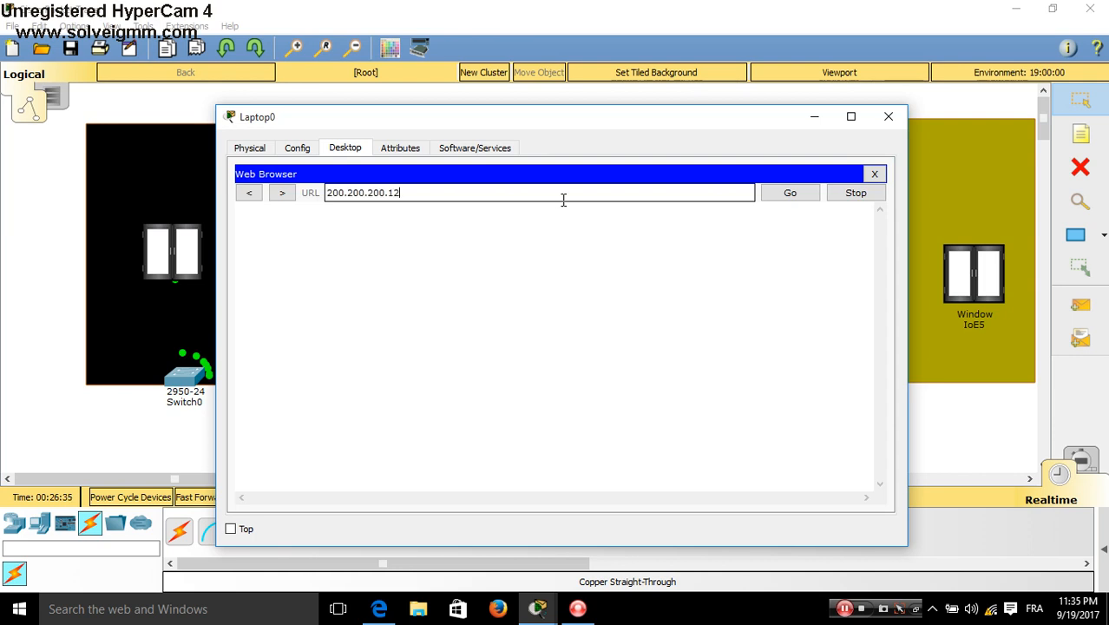
pyautogui.press('Return')
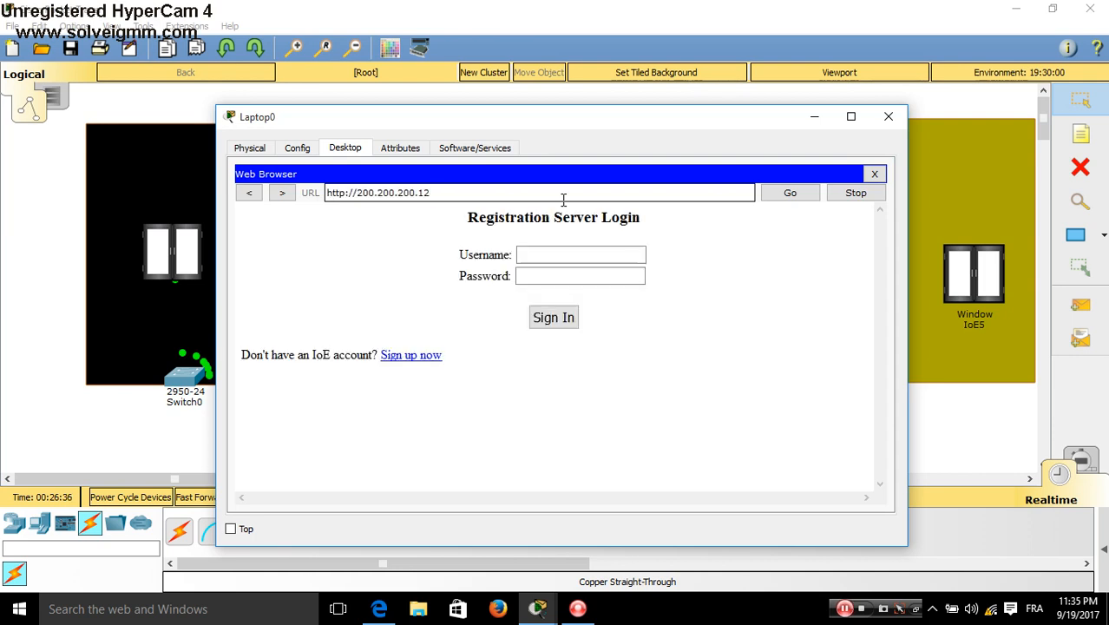
pyautogui.click(564, 253)
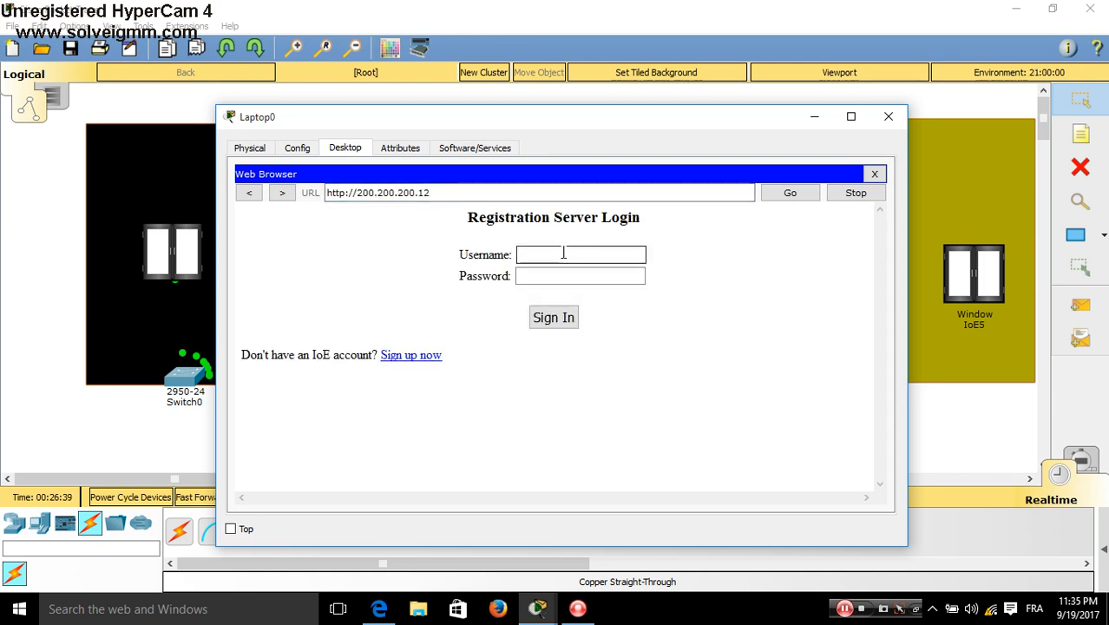
pyautogui.write('CARS')
pyautogui.press('Tab')
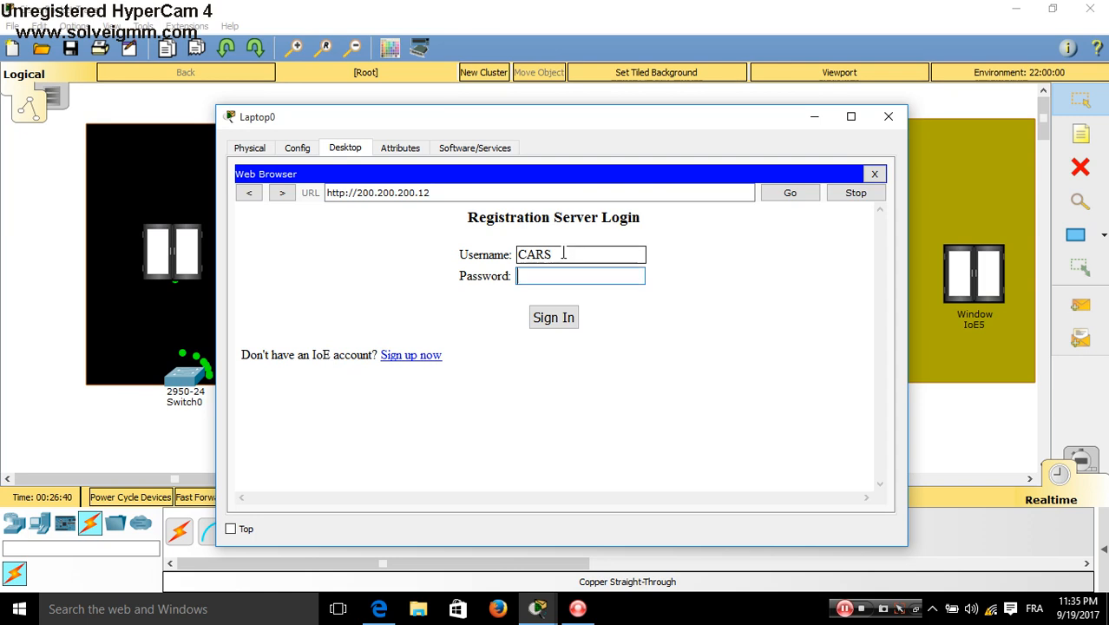
pyautogui.write('1234')
pyautogui.press('Return')
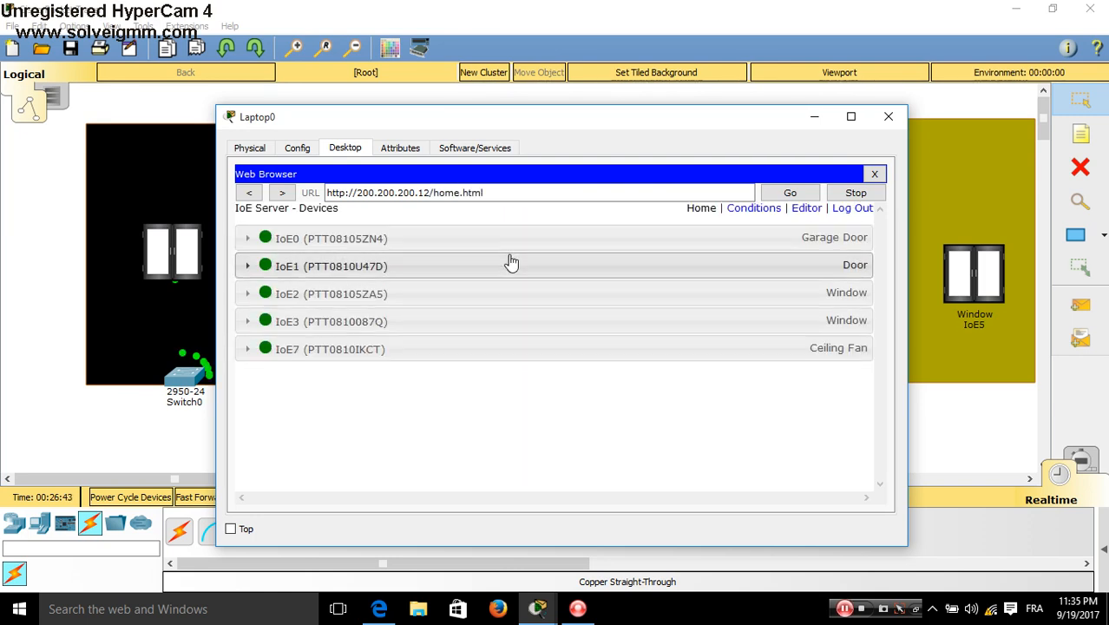
# Turn IoE2 and IoE3 indicators from red to green on the IoE Server list, then close Laptop0
pyautogui.click(651, 293)
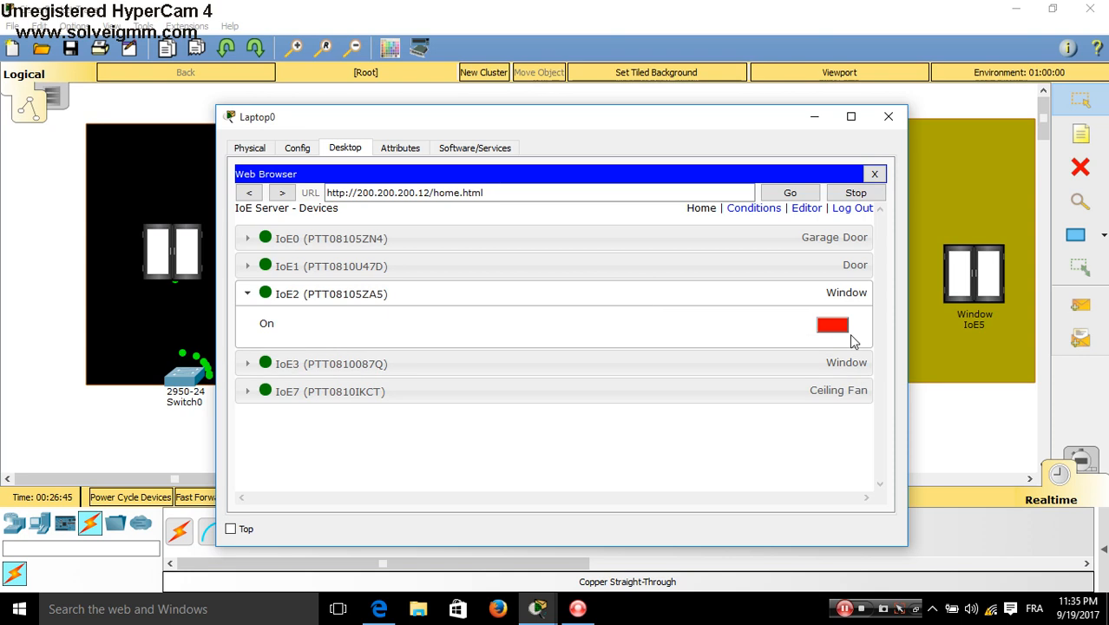
pyautogui.click(836, 326)
pyautogui.click(830, 369)
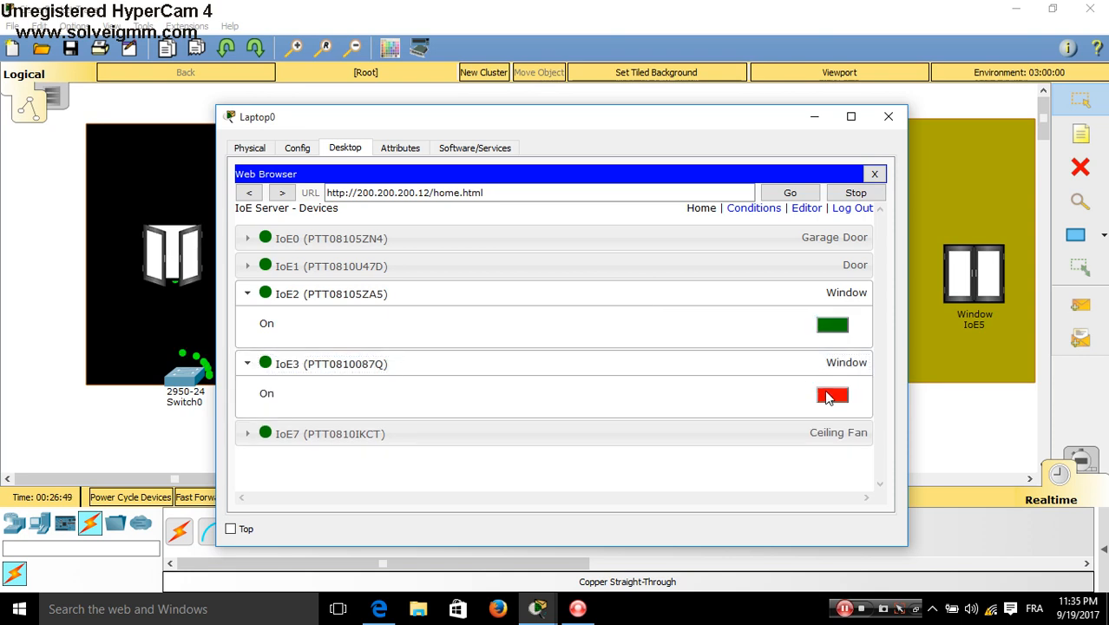
pyautogui.click(830, 398)
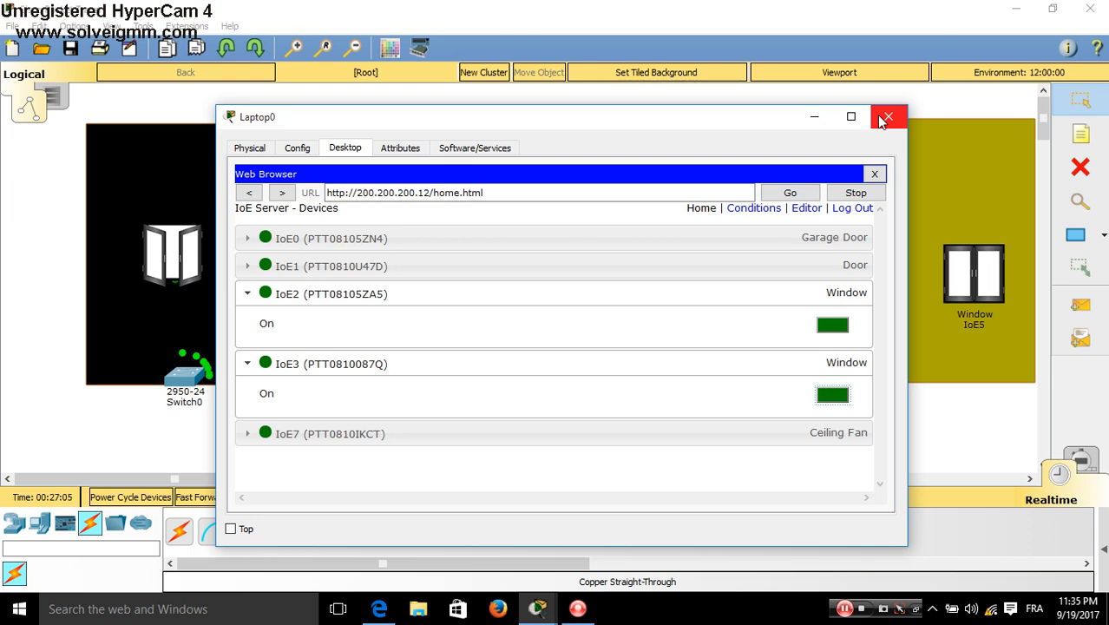
pyautogui.click(885, 118)
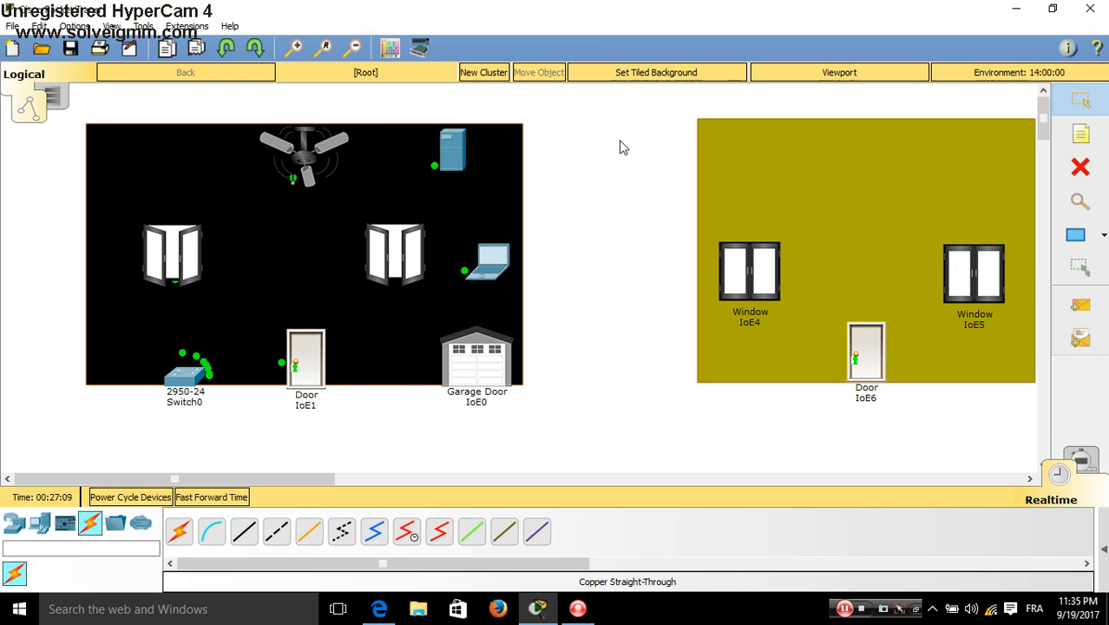
# Zoom in one level on the workspace so the house devices look larger
pyautogui.click(295, 48)
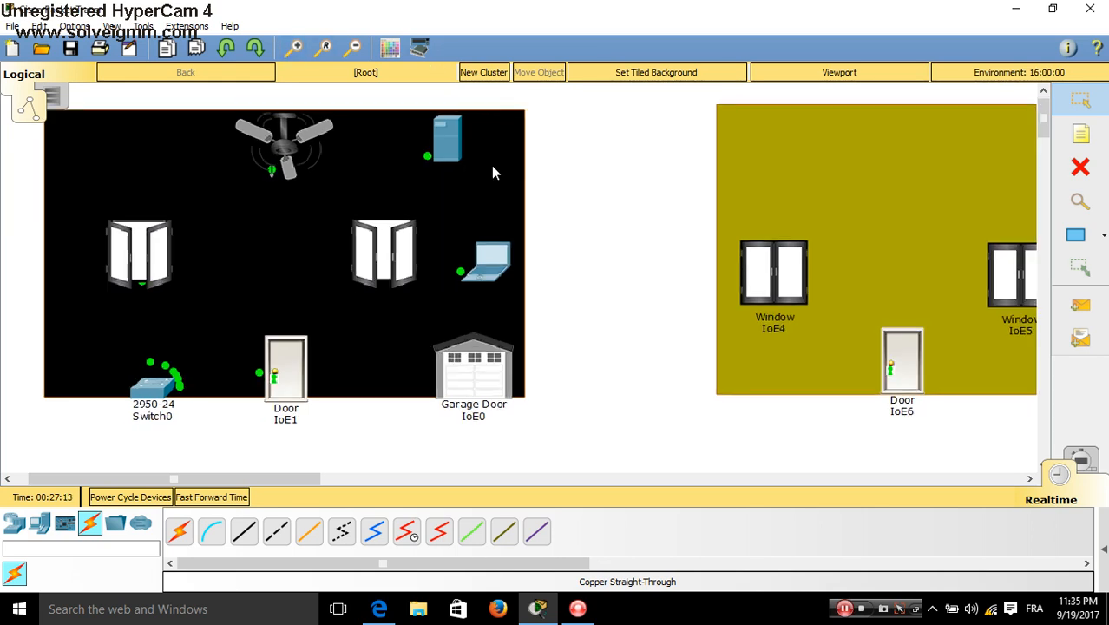